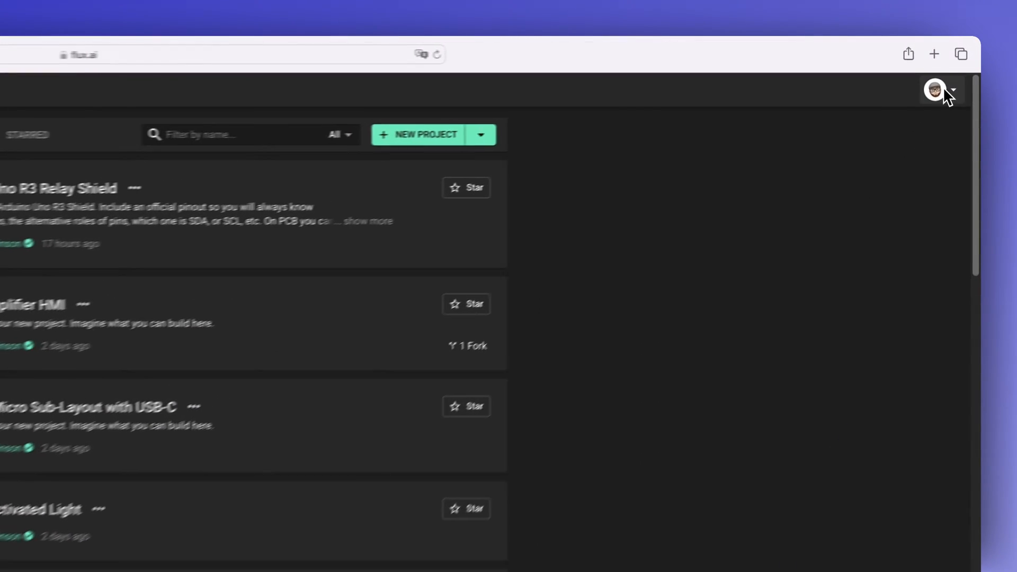
Step: Filter the featured projects by #arduino and open the Arduino Uno R3 Shield Template
{"action": "left_click", "coordinate": [951, 74]}
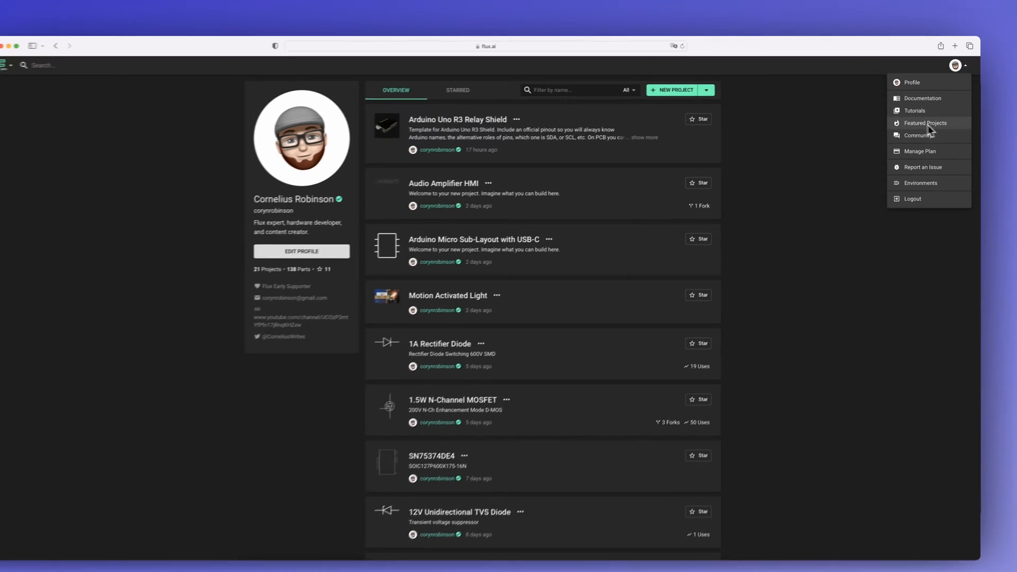
{"action": "left_click", "coordinate": [926, 123]}
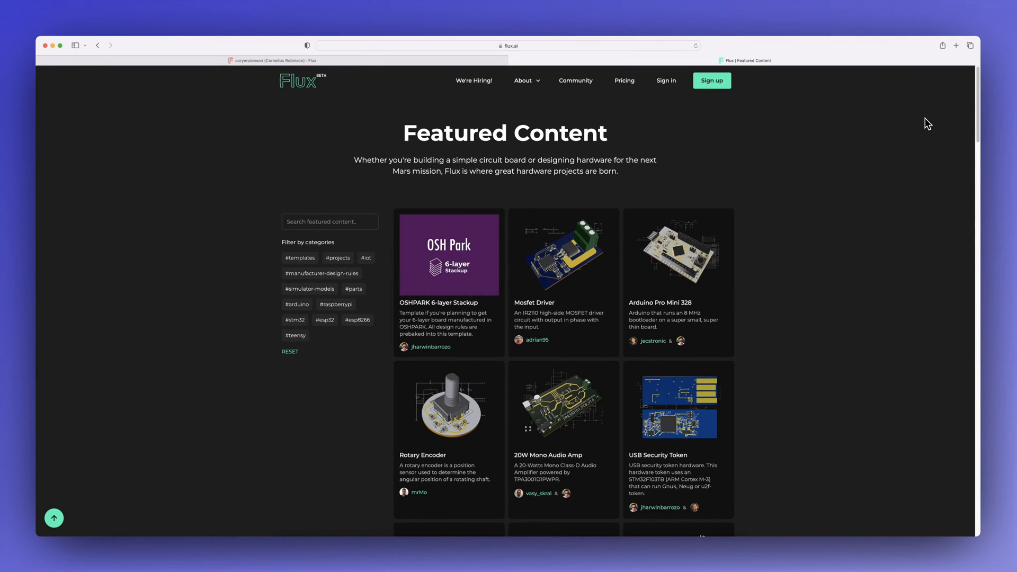
{"action": "scroll", "coordinate": [927, 123], "scroll_direction": "down", "scroll_amount": 3}
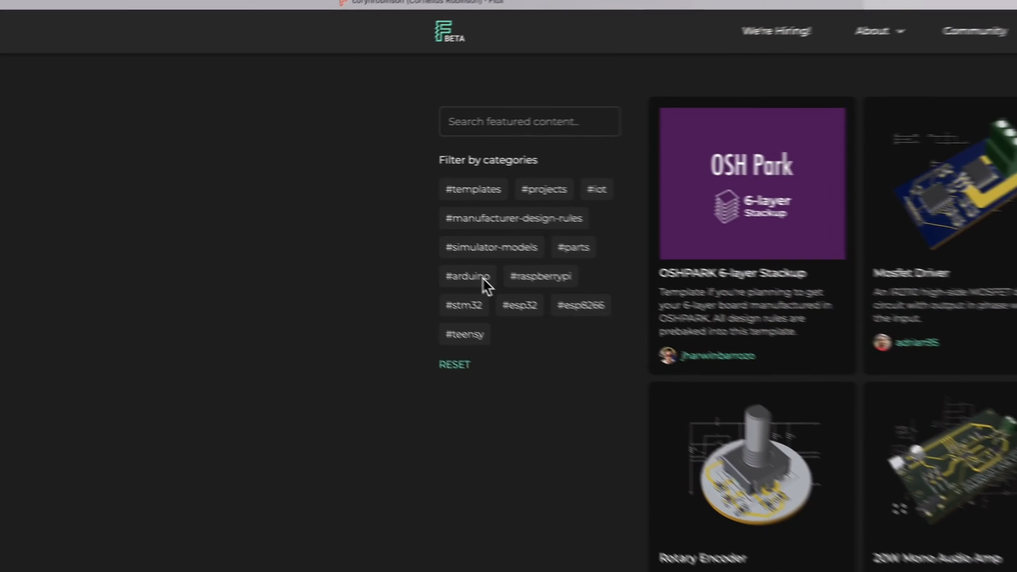
{"action": "left_click", "coordinate": [305, 206]}
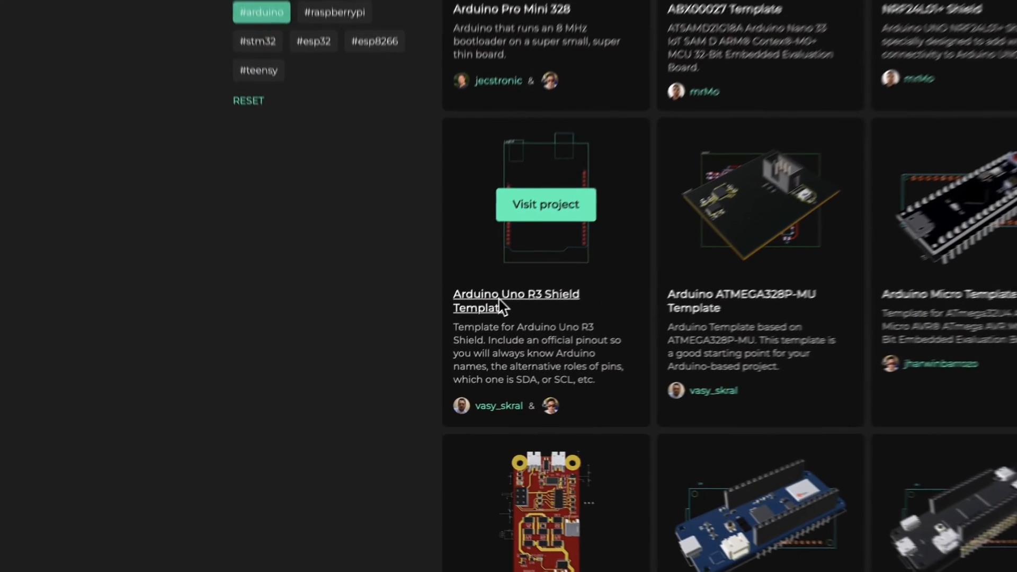
{"action": "left_click", "coordinate": [426, 371]}
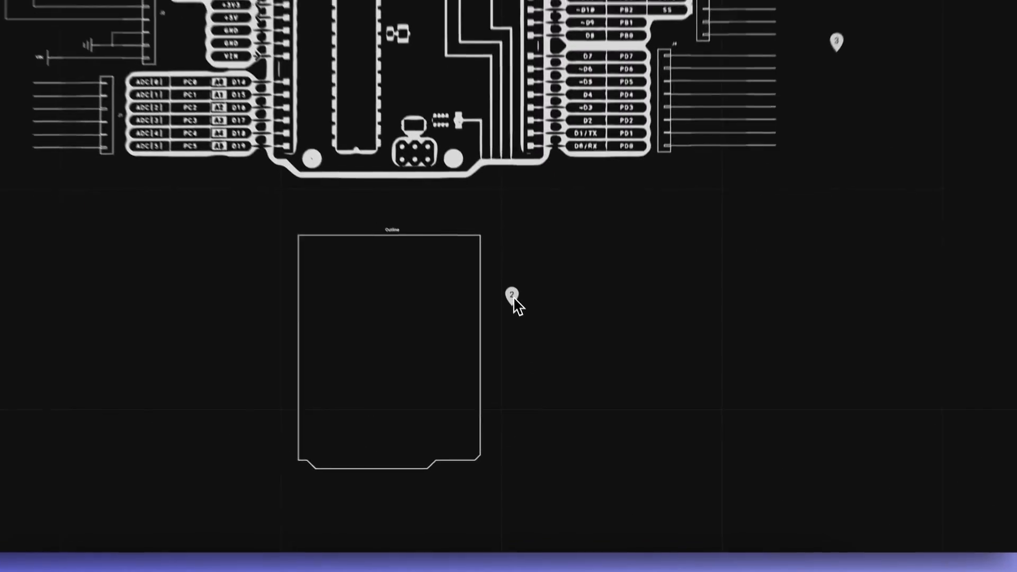
Step: Read the three comments on the template's schematic and fork the project
{"action": "mouse_move", "coordinate": [556, 404]}
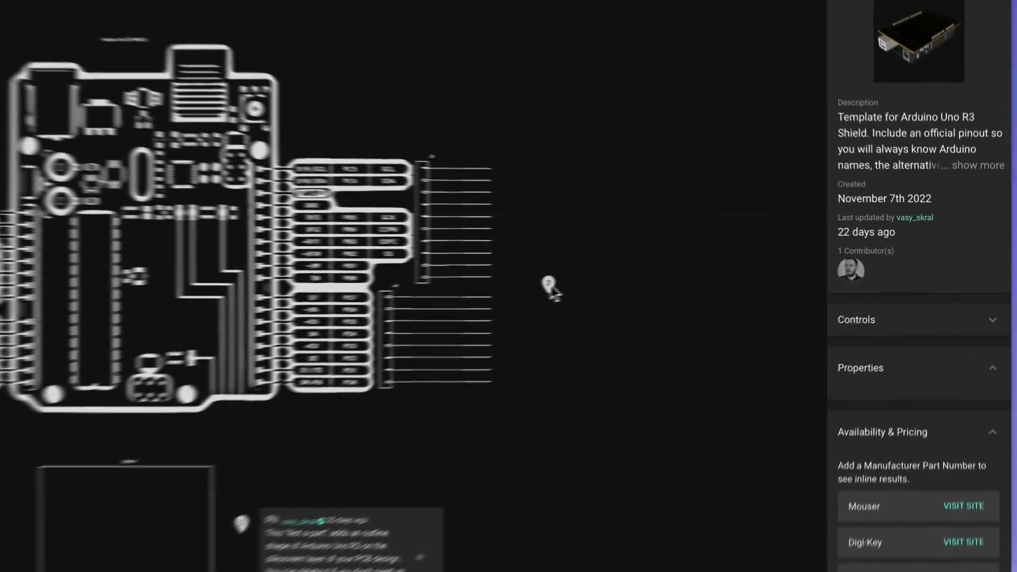
{"action": "mouse_move", "coordinate": [724, 271]}
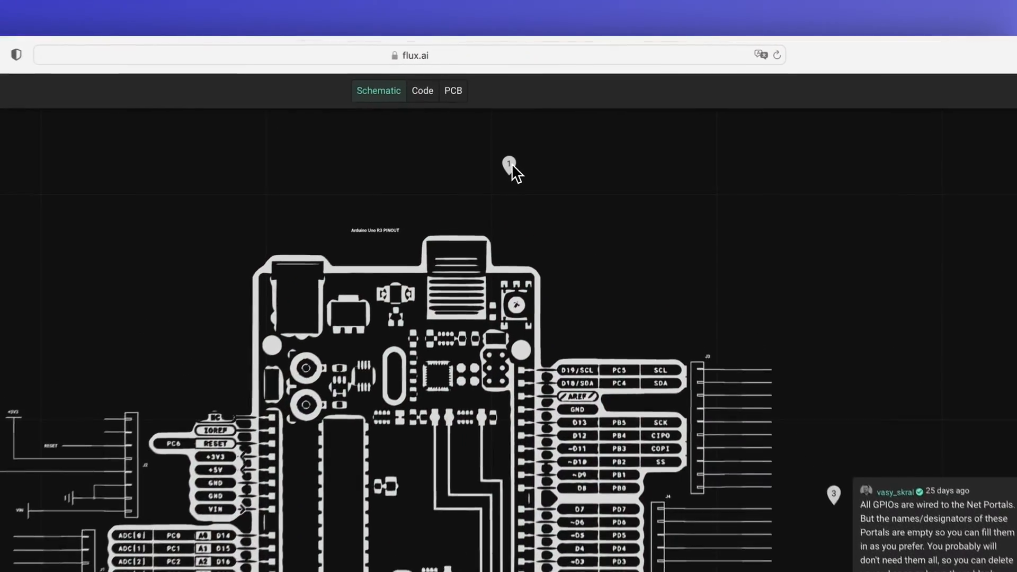
{"action": "mouse_move", "coordinate": [560, 102]}
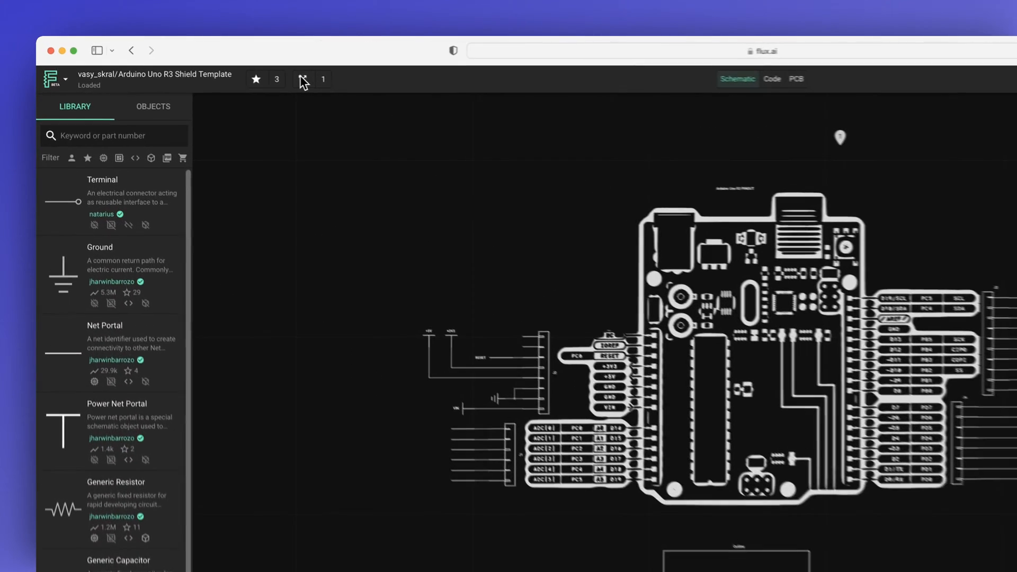
{"action": "left_click", "coordinate": [208, 63]}
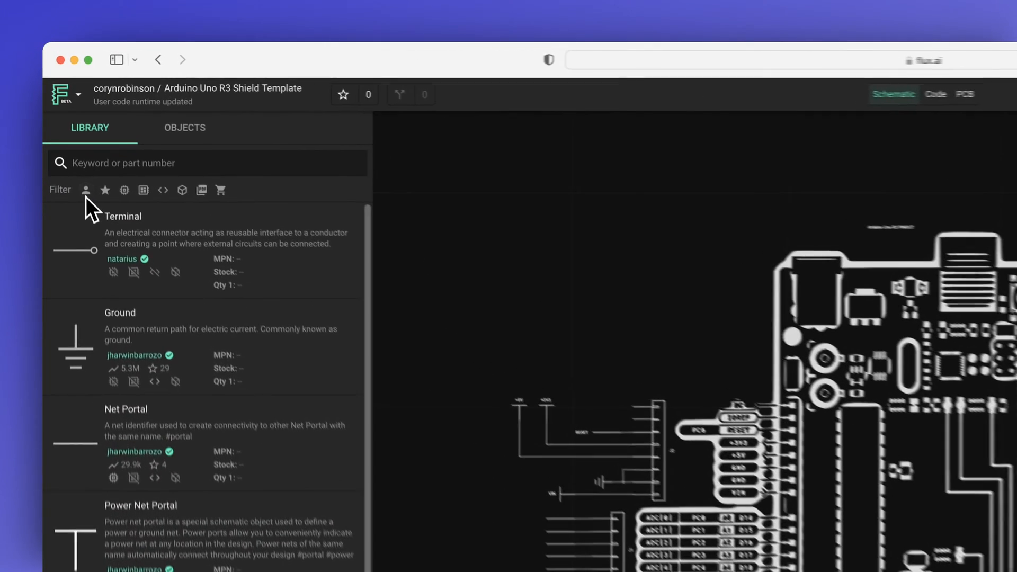
Step: Limit the library to own parts, search for "relay" and place the SPDT Relay beside the Arduino pinout
{"action": "left_click", "coordinate": [71, 119]}
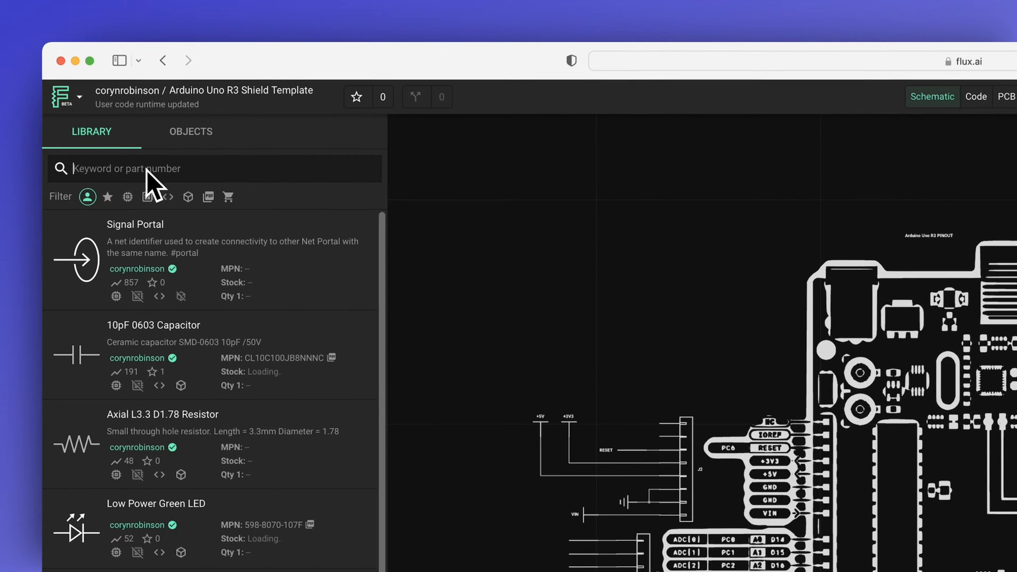
{"action": "left_click", "coordinate": [146, 170]}
{"action": "type", "text": "relay"}
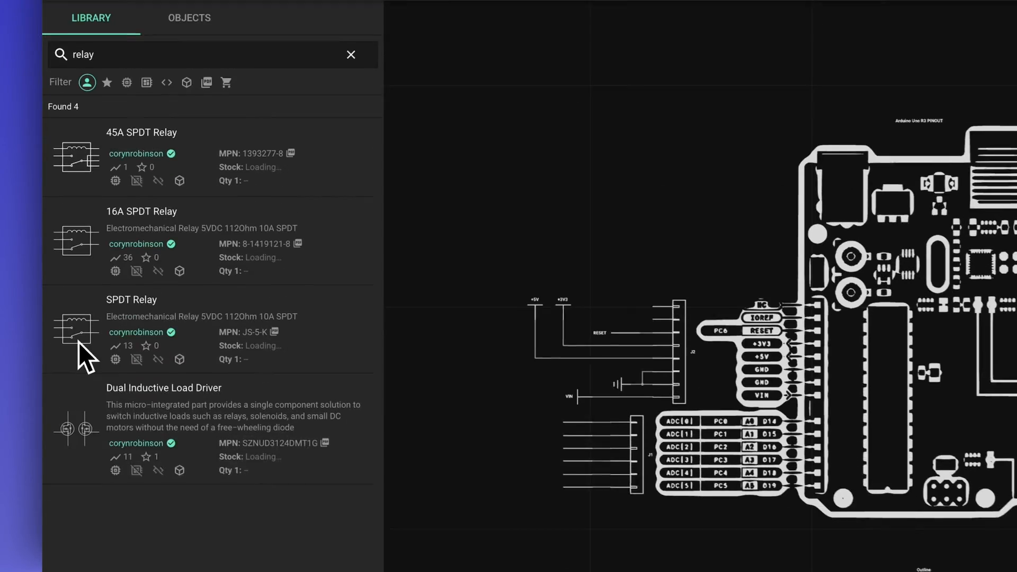
{"action": "left_click_drag", "start_coordinate": [79, 459], "coordinate": [582, 288]}
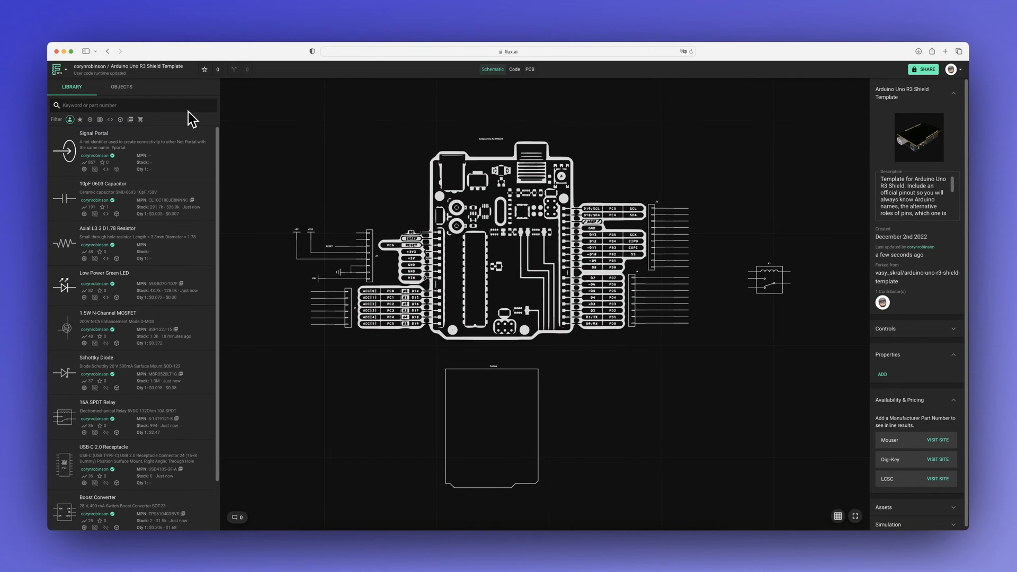
Step: Search the library for "n-ch" and place the 1.5W N-Channel MOSFET below the relay
{"action": "type", "text": "n-ch"}
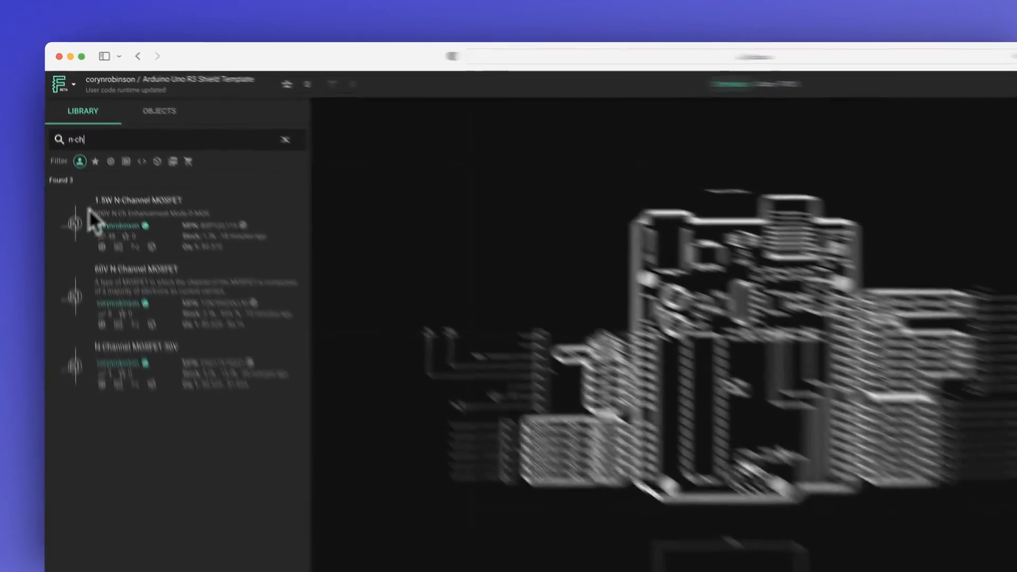
{"action": "left_click_drag", "start_coordinate": [69, 159], "coordinate": [720, 286]}
{"action": "left_click_drag", "start_coordinate": [571, 299], "coordinate": [572, 297]}
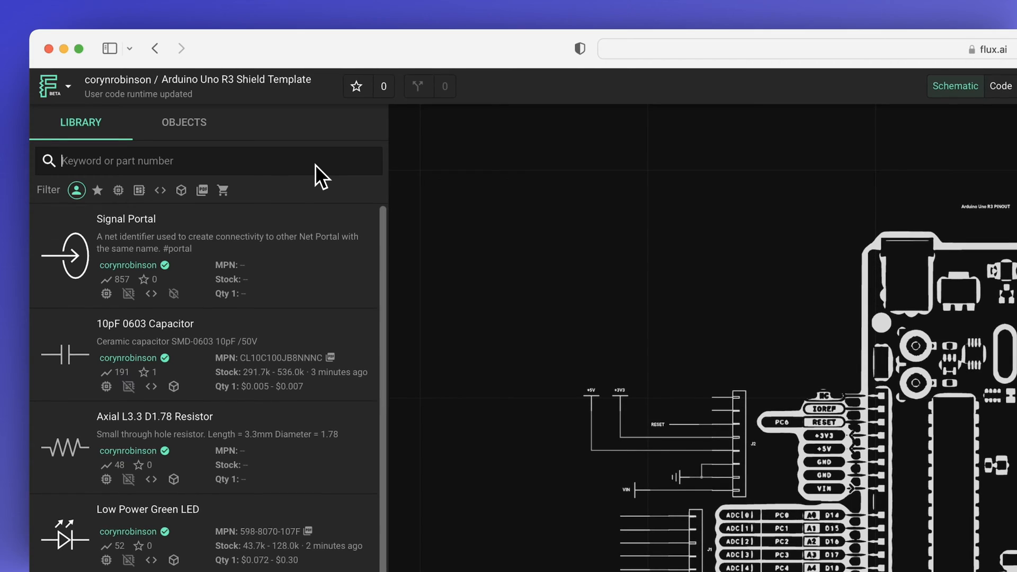
Step: Search the library for "screw" and place the 3-pin 5mm Screw Terminal near the relay and MOSFET
{"action": "type", "text": "screw"}
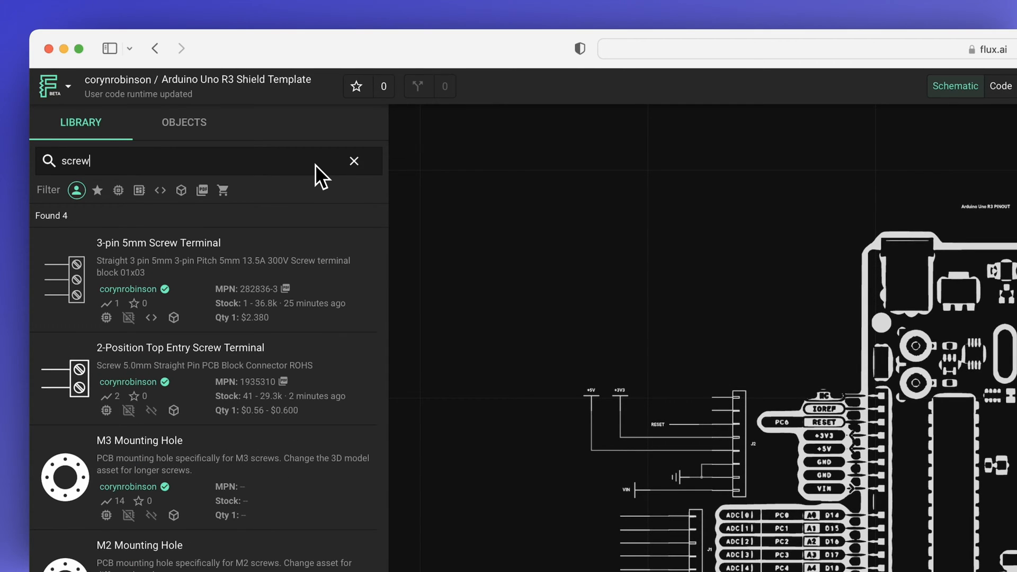
{"action": "left_click_drag", "start_coordinate": [79, 290], "coordinate": [774, 476]}
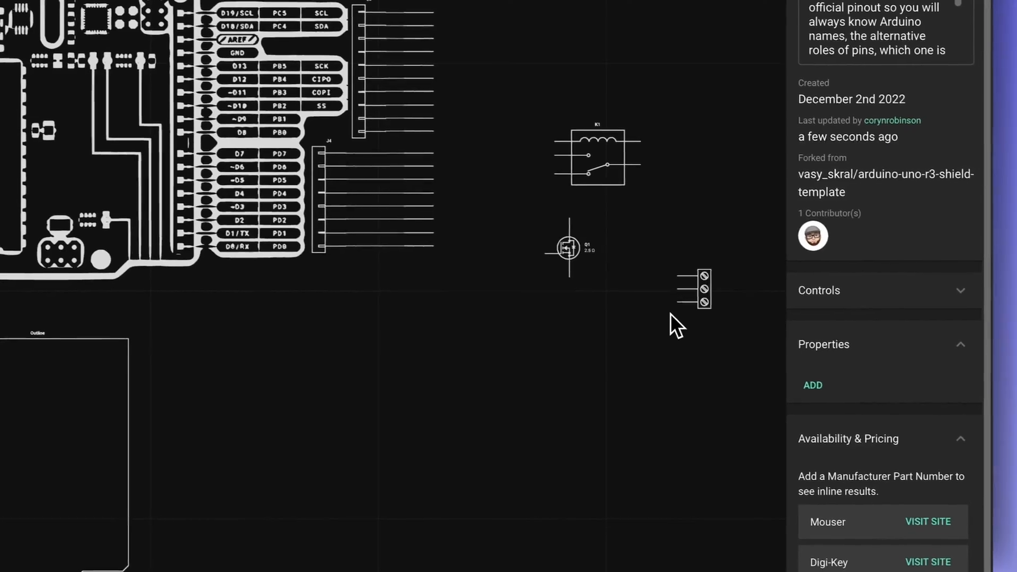
{"action": "left_click", "coordinate": [673, 317]}
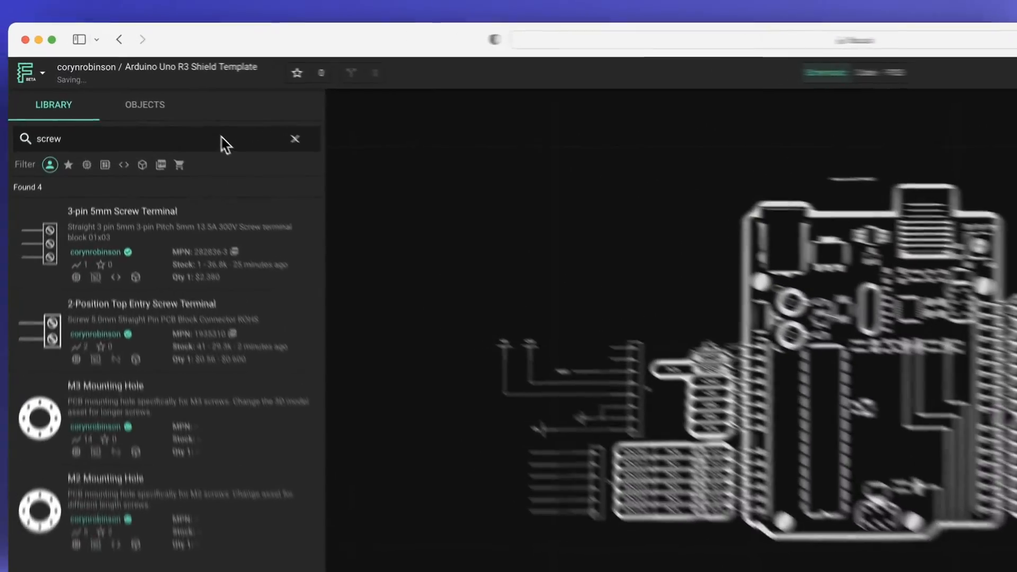
Step: Search the library for "blue L" and place the Blue LED 0603 in the schematic
{"action": "double_click", "coordinate": [221, 138]}
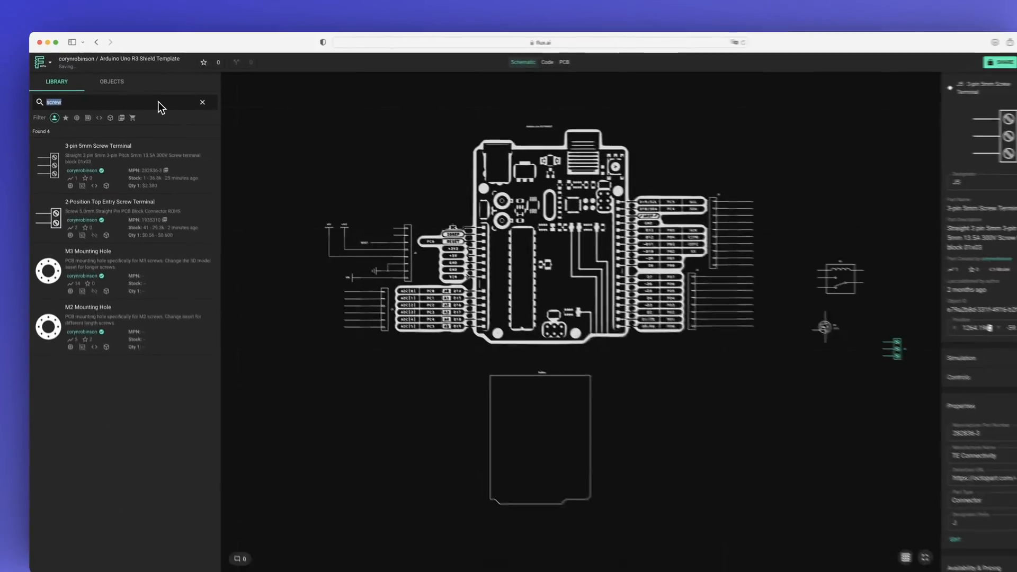
{"action": "type", "text": "blue L"}
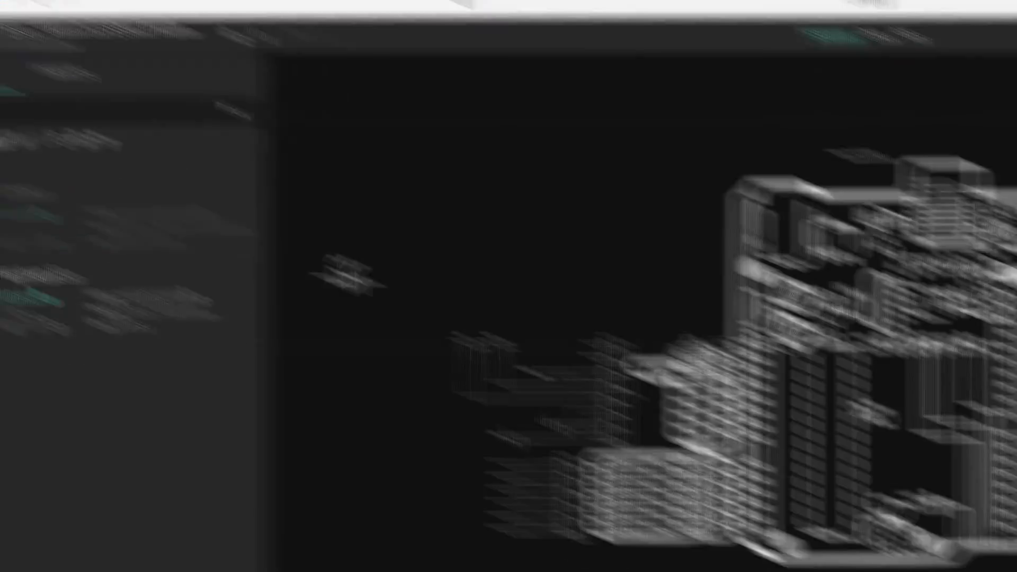
{"action": "left_click_drag", "start_coordinate": [347, 275], "coordinate": [627, 291]}
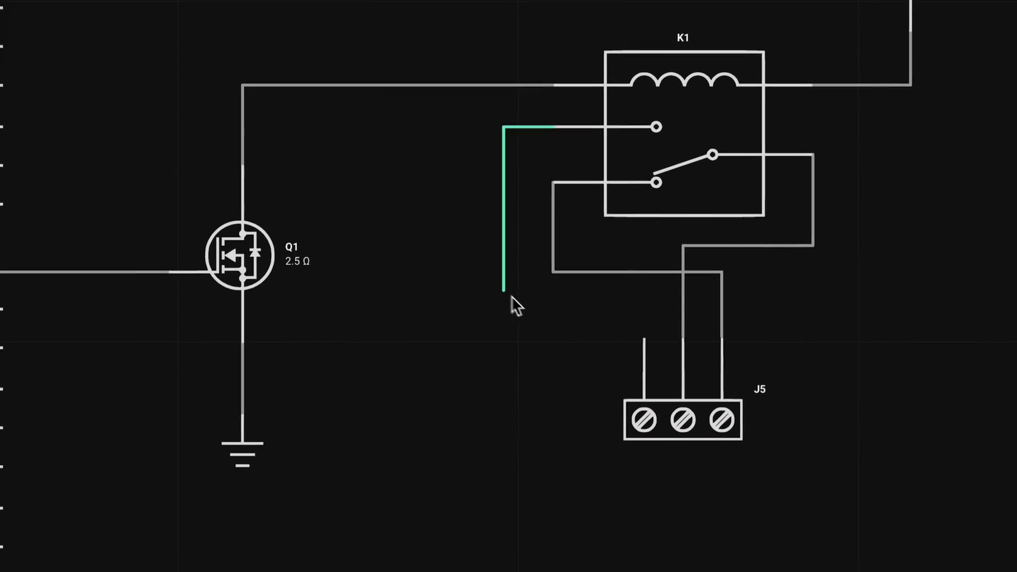
Step: Wire the relay's remaining switch contact to the free pin of screw terminal J5
{"action": "left_click", "coordinate": [471, 335]}
{"action": "left_click", "coordinate": [612, 320]}
{"action": "left_click", "coordinate": [778, 358]}
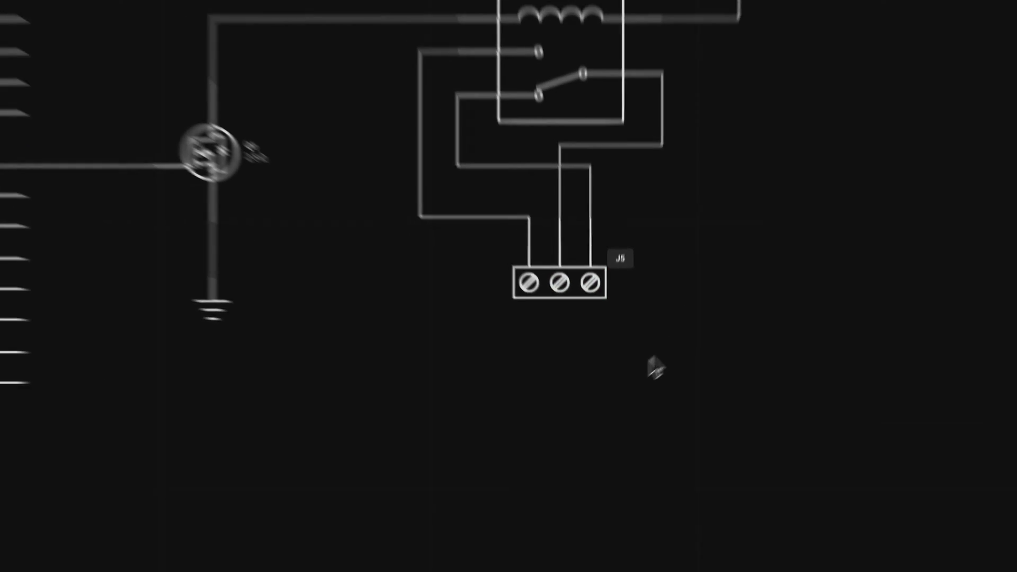
Step: Turn LED1 to point downward and move it above the line between the MOSFET and the relay coil
{"action": "left_click", "coordinate": [521, 501]}
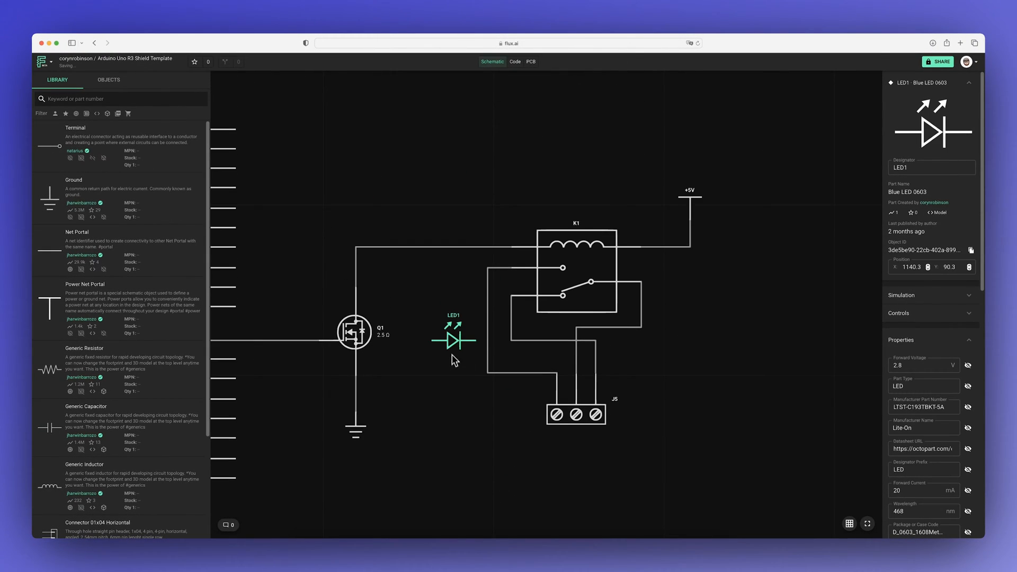
{"action": "left_click_drag", "start_coordinate": [438, 333], "coordinate": [428, 174]}
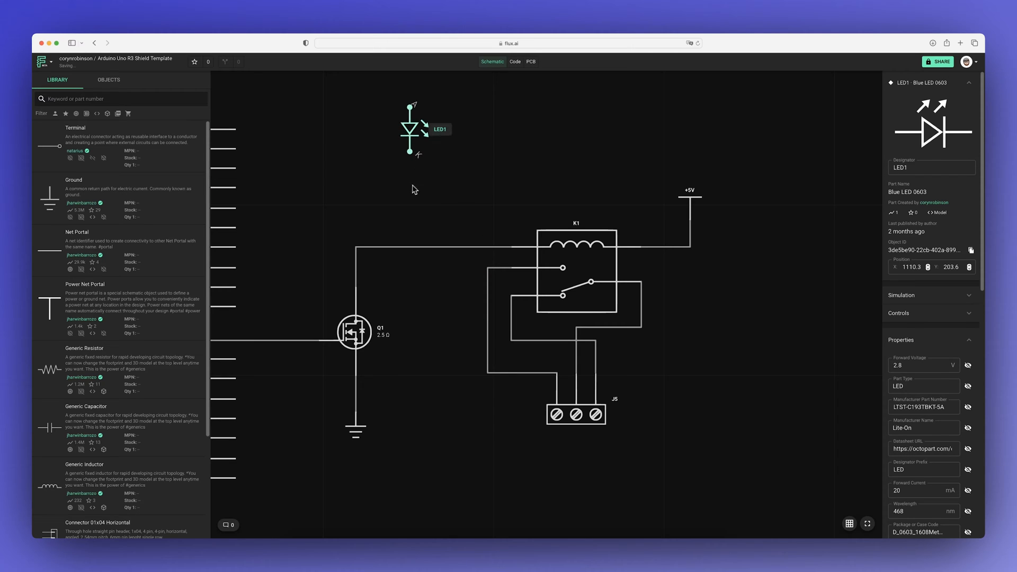
{"action": "left_click", "coordinate": [413, 189]}
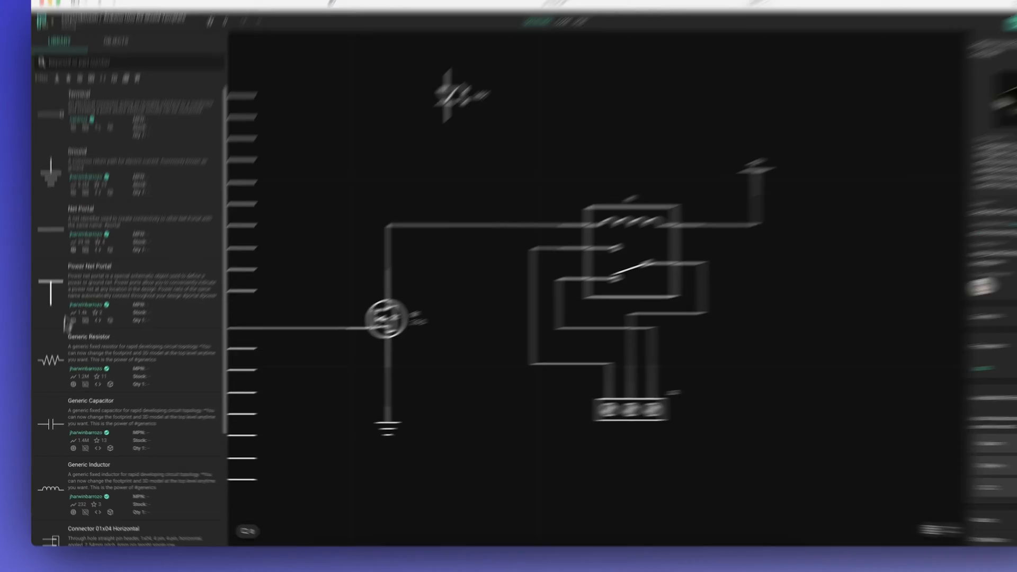
Step: Place a generic resistor vertically below LED1 and set its resistance to 110 Ω
{"action": "left_click_drag", "start_coordinate": [55, 367], "coordinate": [412, 196]}
{"action": "left_click_drag", "start_coordinate": [507, 286], "coordinate": [505, 287]}
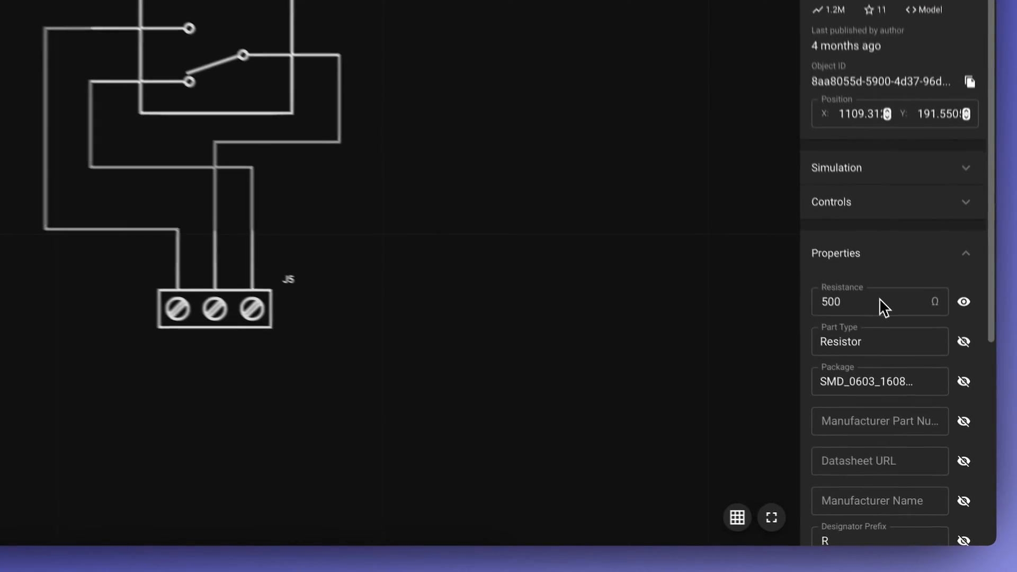
{"action": "double_click", "coordinate": [877, 296]}
{"action": "type", "text": "110"}
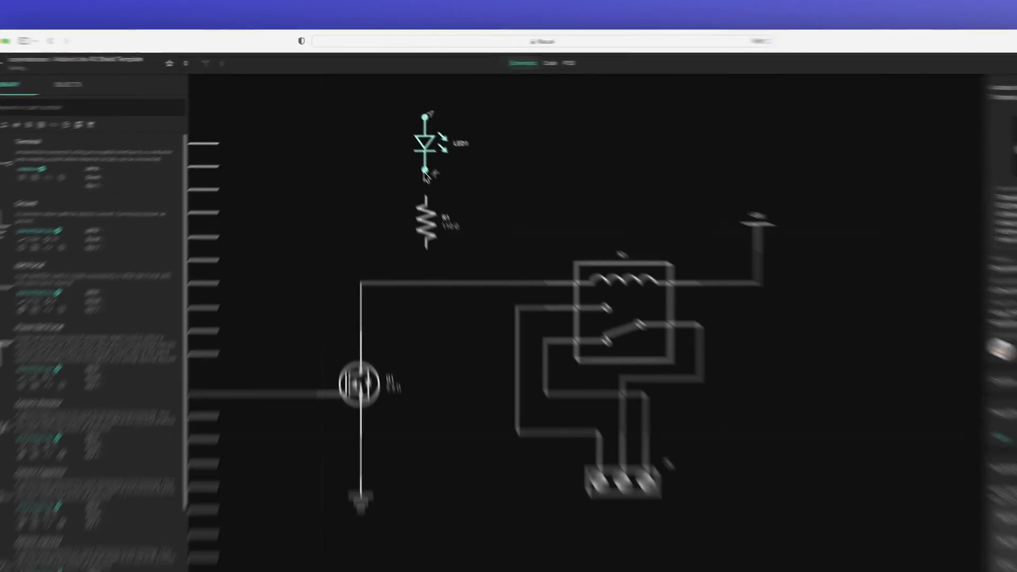
Step: Wire LED1 through the resistor to the relay coil line and connect a +5V power portal above the LED
{"action": "left_click_drag", "start_coordinate": [504, 317], "coordinate": [504, 375]}
{"action": "left_click", "coordinate": [589, 280]}
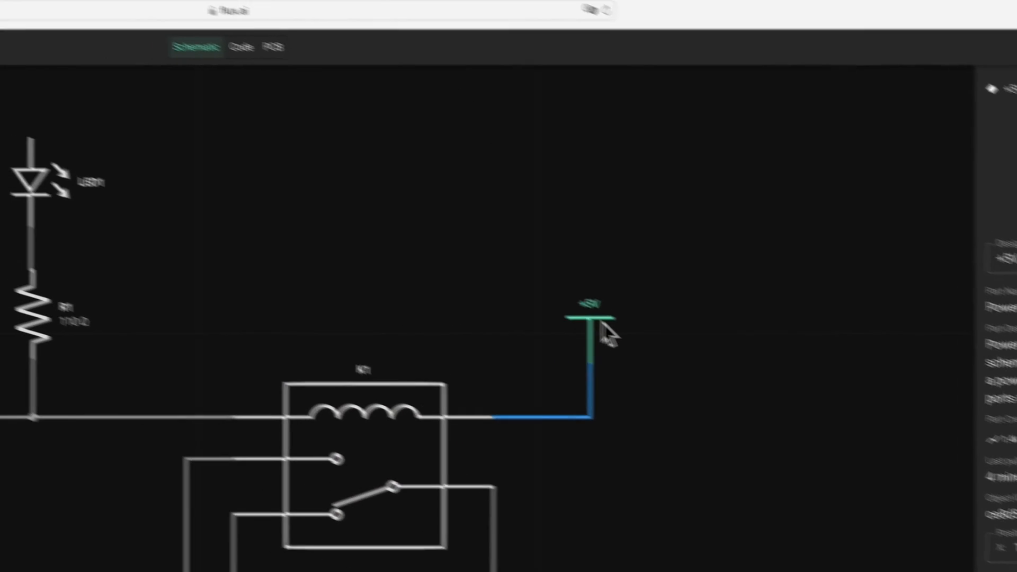
{"action": "left_click", "coordinate": [403, 206]}
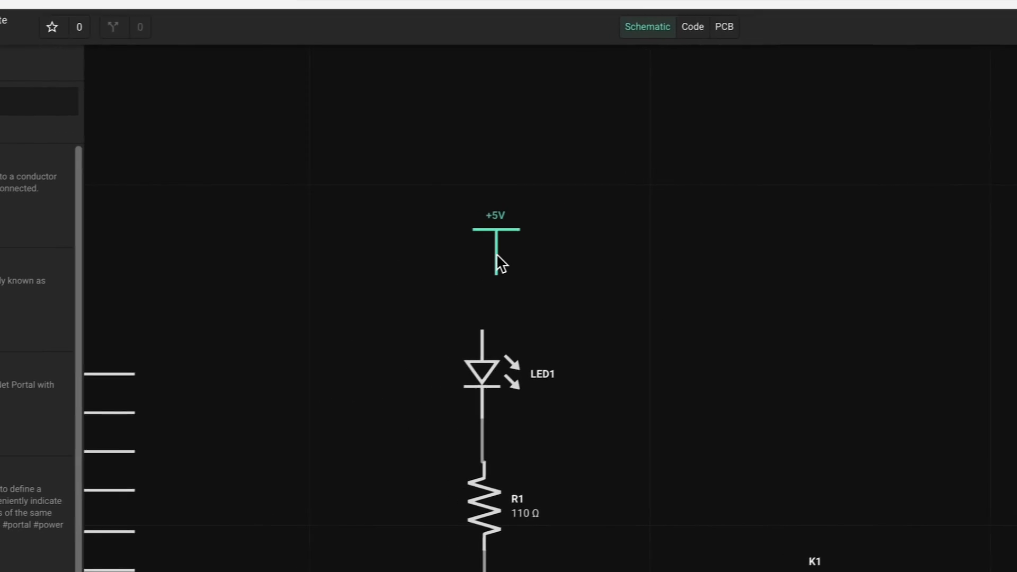
{"action": "left_click_drag", "start_coordinate": [503, 274], "coordinate": [498, 324]}
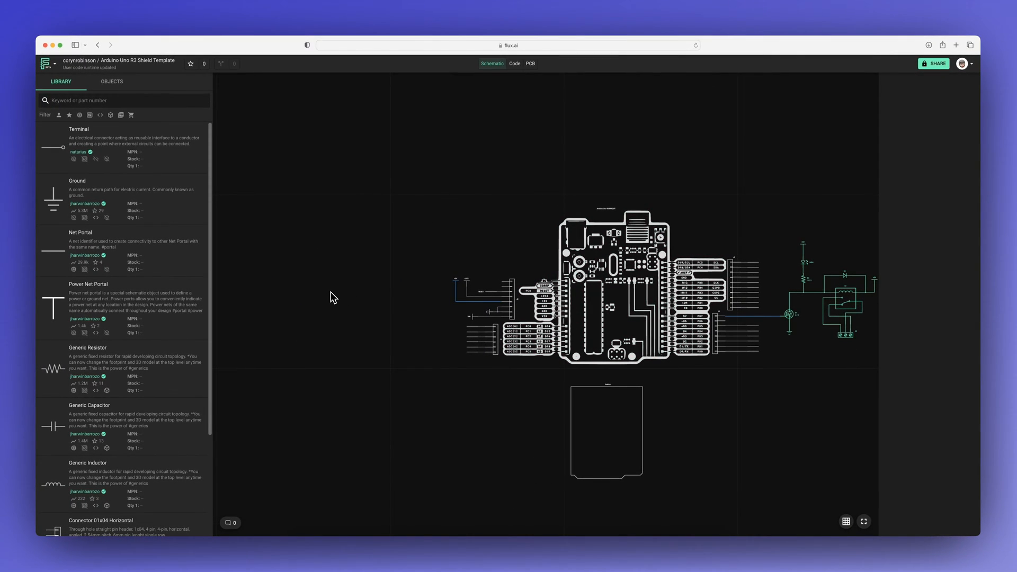
Step: Duplicate the selected relay circuit and position the copy beside the Arduino's J1 and J2 headers
{"action": "scroll", "coordinate": [332, 294], "scroll_direction": "up", "scroll_amount": 5}
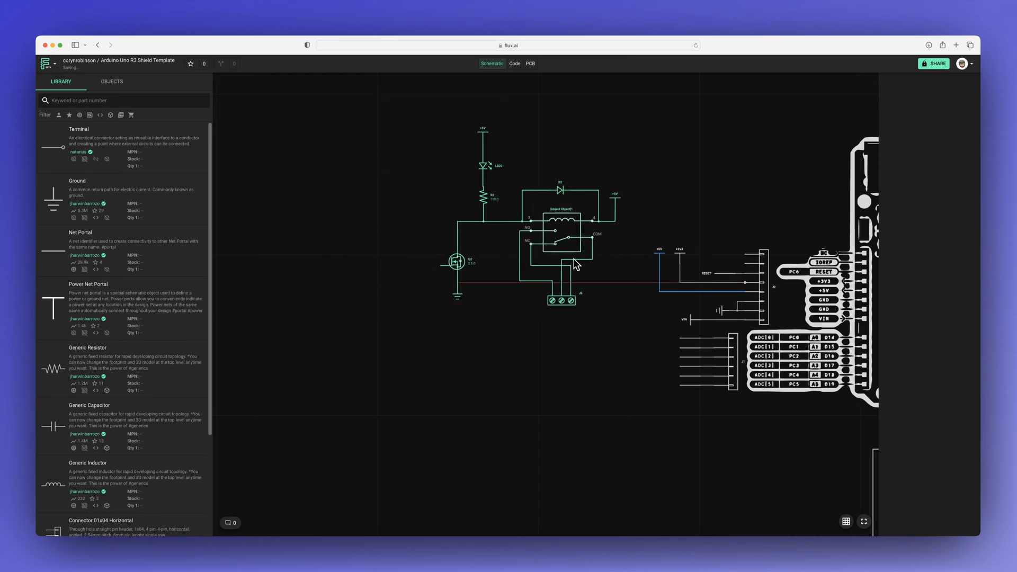
{"action": "left_click_drag", "start_coordinate": [574, 258], "coordinate": [596, 266]}
{"action": "left_click", "coordinate": [563, 364]}
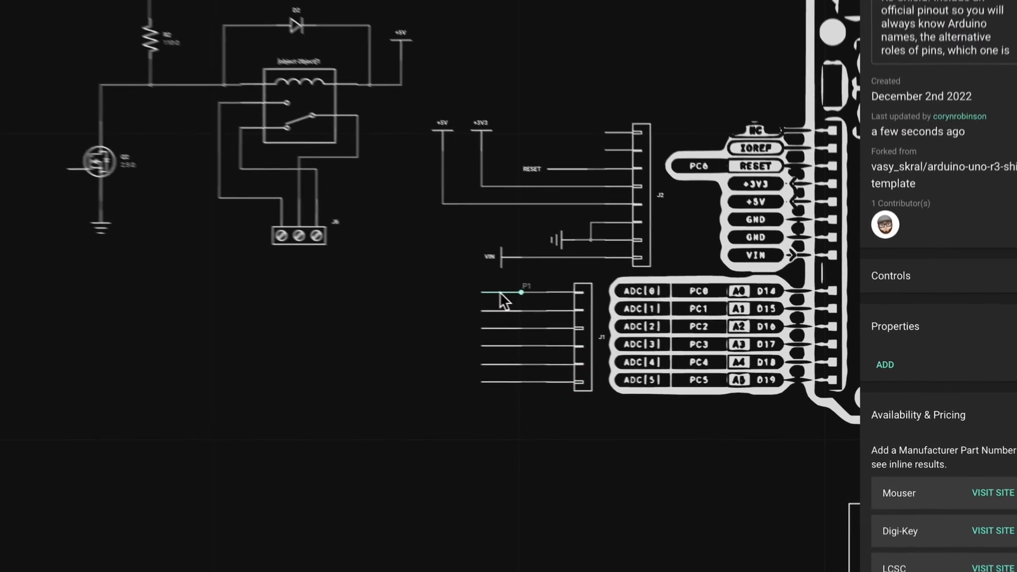
Step: Delete the net portal on header J1's ADC[0] pin and draw a wire from that pin toward the copied circuit
{"action": "left_click", "coordinate": [690, 338]}
{"action": "key", "text": "Delete"}
{"action": "left_click", "coordinate": [516, 288]}
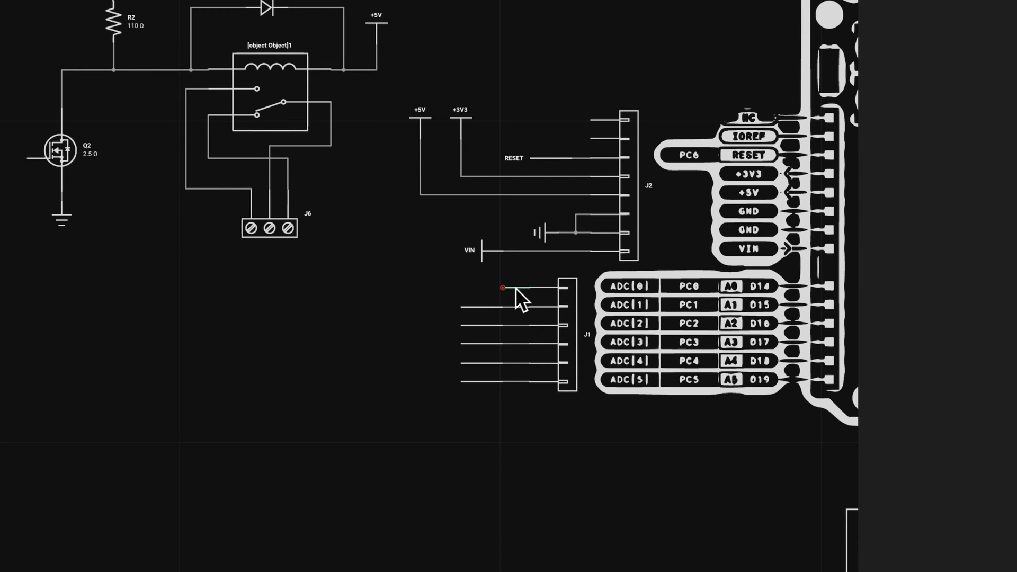
{"action": "key", "text": "Delete"}
{"action": "left_click_drag", "start_coordinate": [529, 288], "coordinate": [471, 276]}
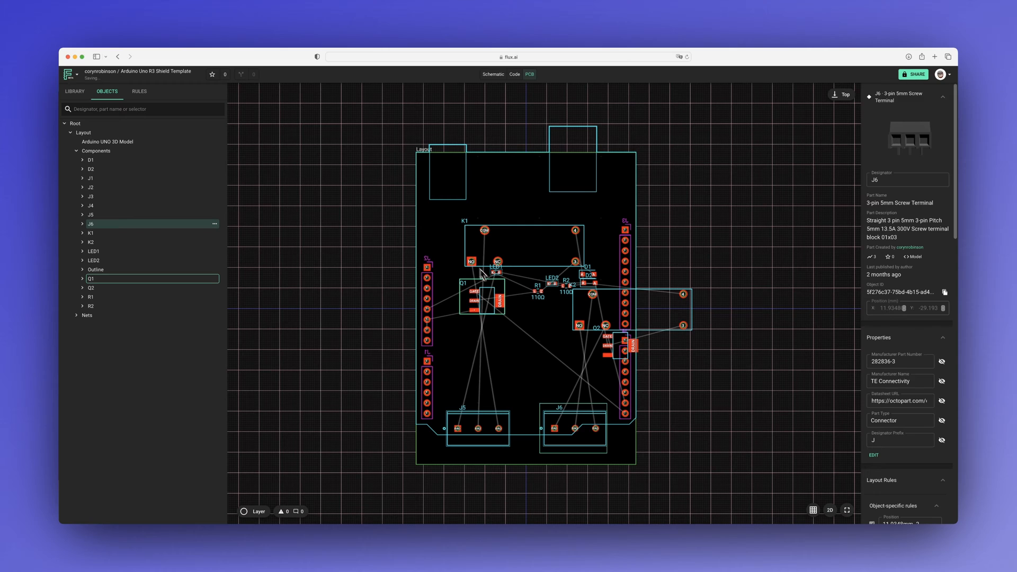
Step: In the PCB layout, move Q1 and LED1 out of the way and stand relay K1 vertically above screw terminal J5
{"action": "left_click_drag", "start_coordinate": [480, 270], "coordinate": [421, 248]}
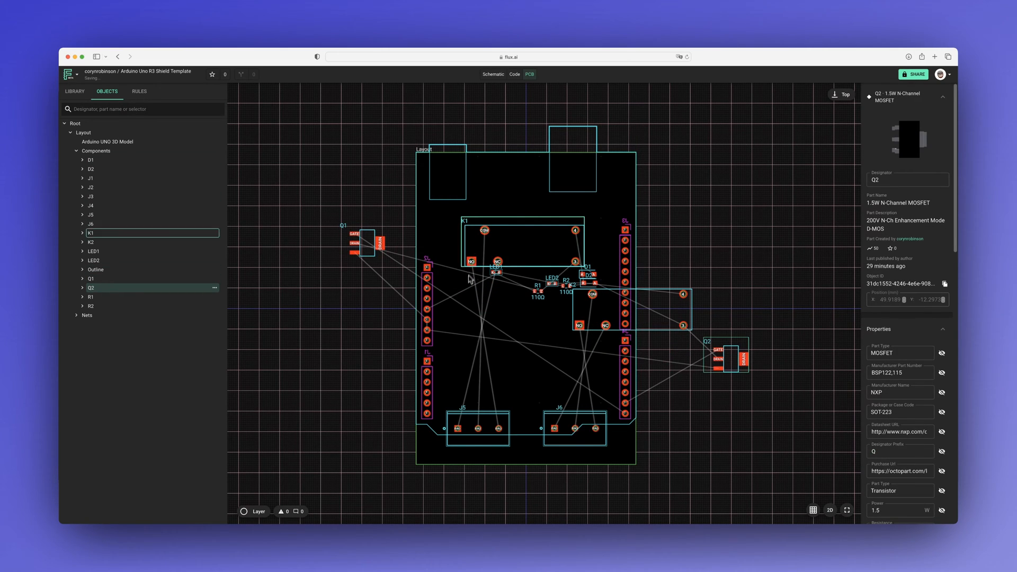
{"action": "left_click_drag", "start_coordinate": [457, 337], "coordinate": [461, 364]}
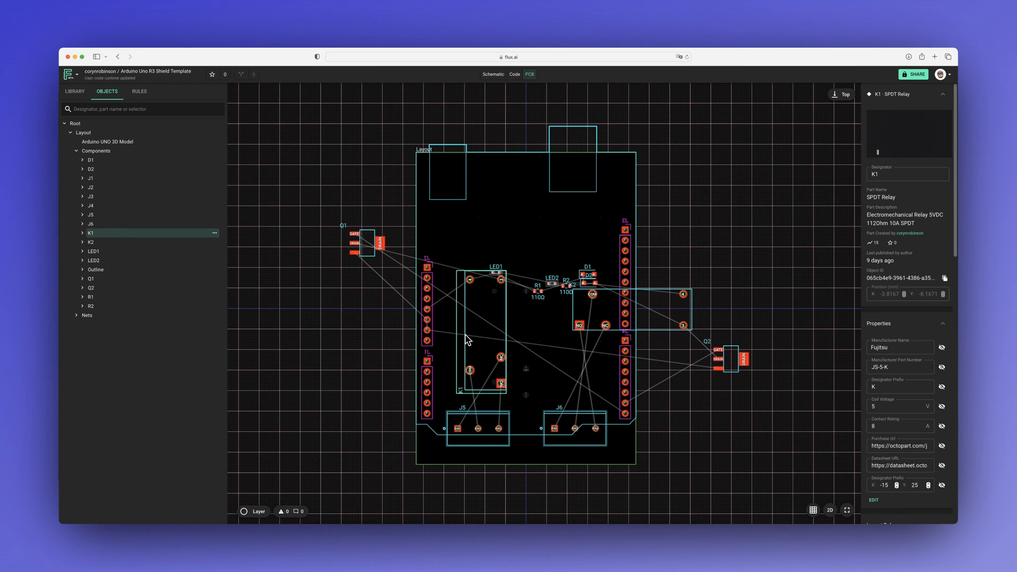
{"action": "left_click_drag", "start_coordinate": [495, 272], "coordinate": [496, 228]}
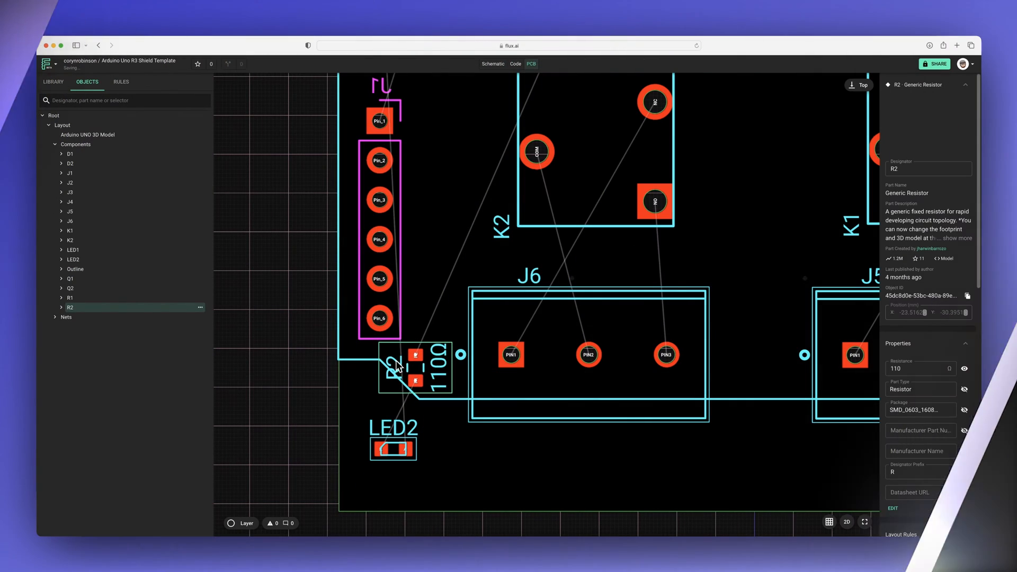
Step: Place LED2 below resistor R2 near the board's edge and rotate it to vertical
{"action": "left_click_drag", "start_coordinate": [389, 426], "coordinate": [422, 446]}
{"action": "key", "text": "r"}
{"action": "left_click", "coordinate": [307, 413]}
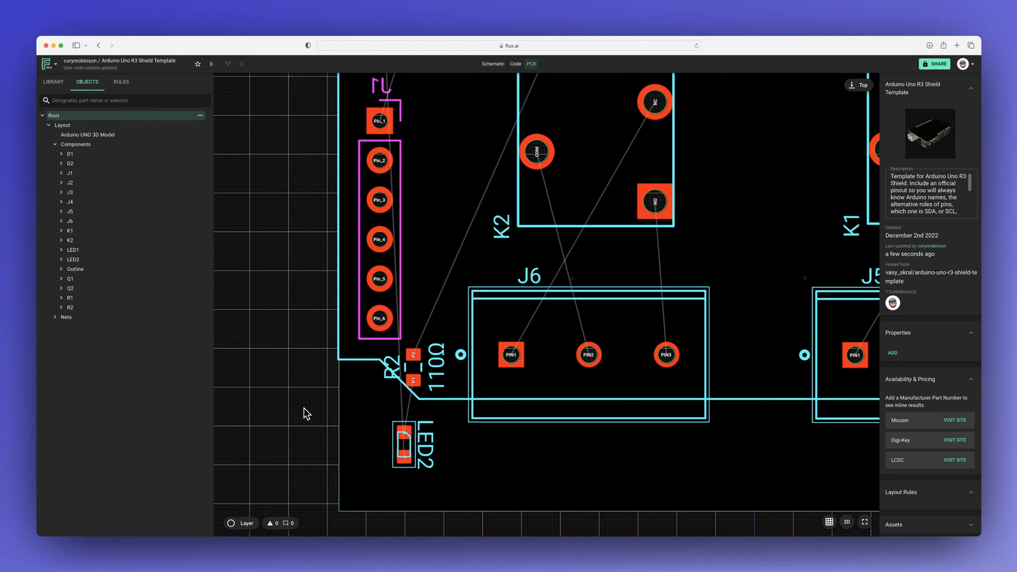
Step: Route a top copper trace from screw terminal J6's PIN2 to relay K2's COM pin
{"action": "scroll", "coordinate": [304, 408], "scroll_direction": "down", "scroll_amount": 5}
{"action": "scroll", "coordinate": [355, 427], "scroll_direction": "up", "scroll_amount": 5}
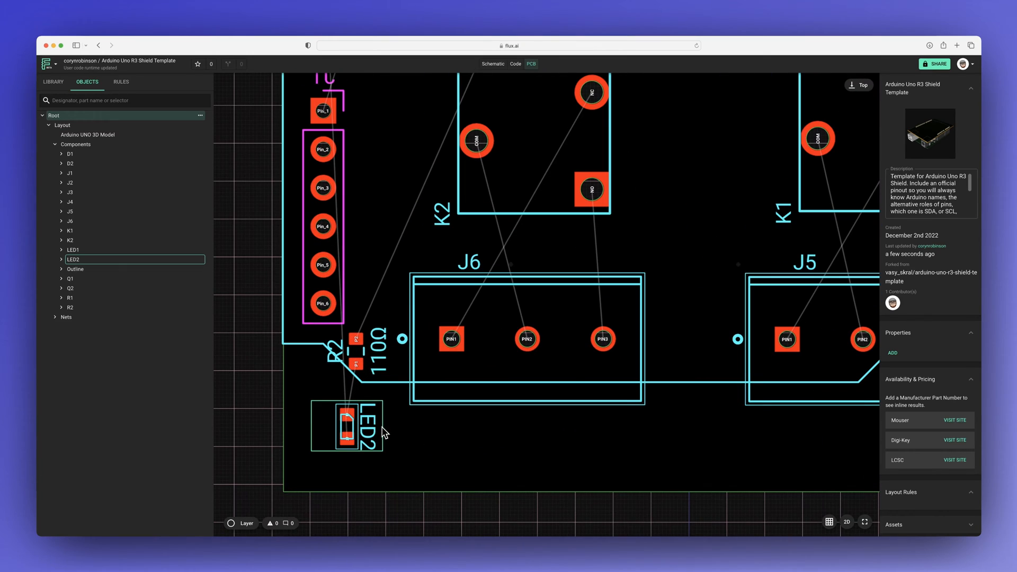
{"action": "scroll", "coordinate": [379, 438], "scroll_direction": "up", "scroll_amount": 4}
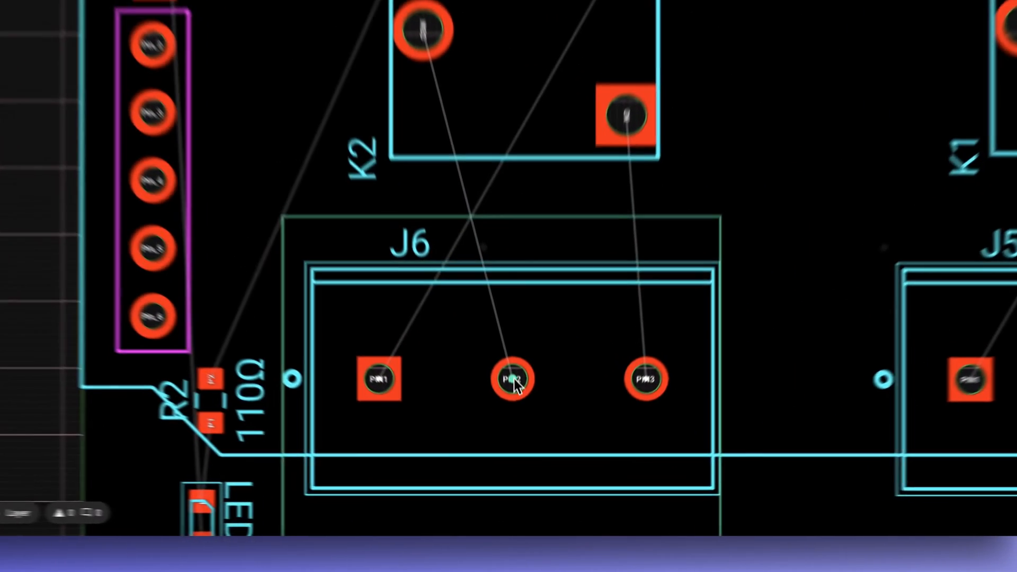
{"action": "left_click_drag", "start_coordinate": [527, 449], "coordinate": [479, 252]}
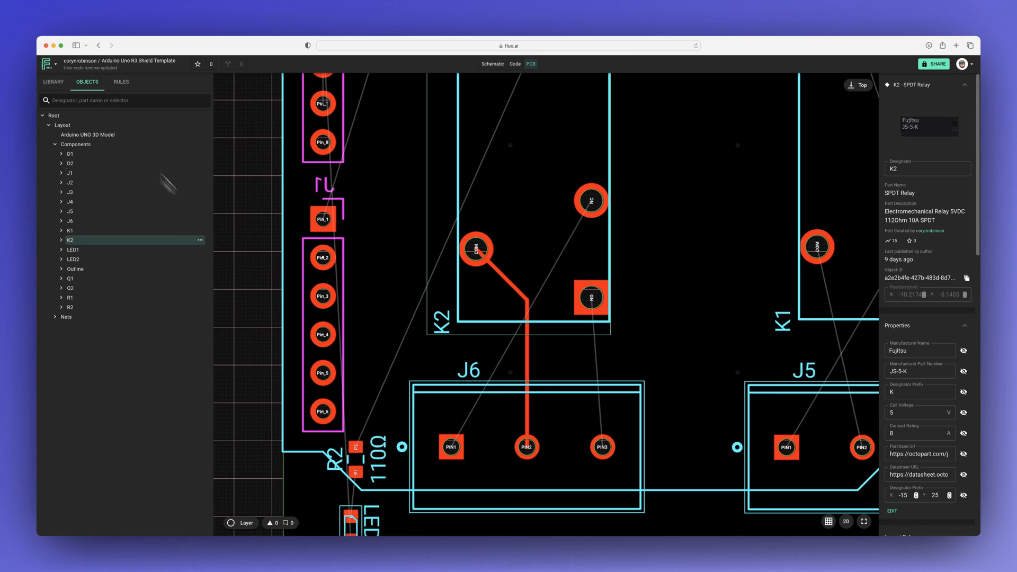
Step: Add a Trace Width rule to the Layout object and set it to 20mil
{"action": "left_click", "coordinate": [86, 125]}
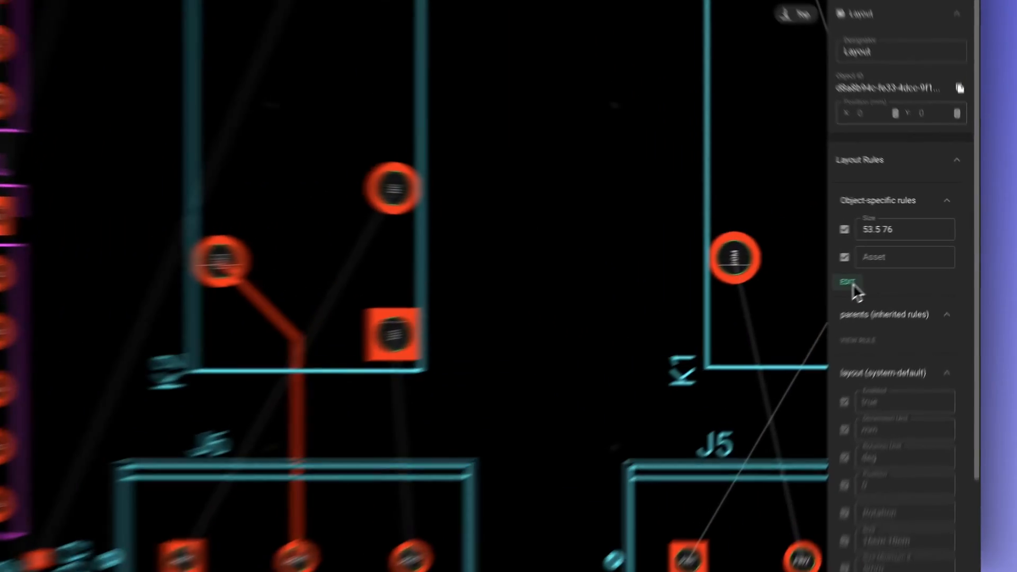
{"action": "left_click", "coordinate": [813, 298]}
{"action": "left_click", "coordinate": [807, 274]}
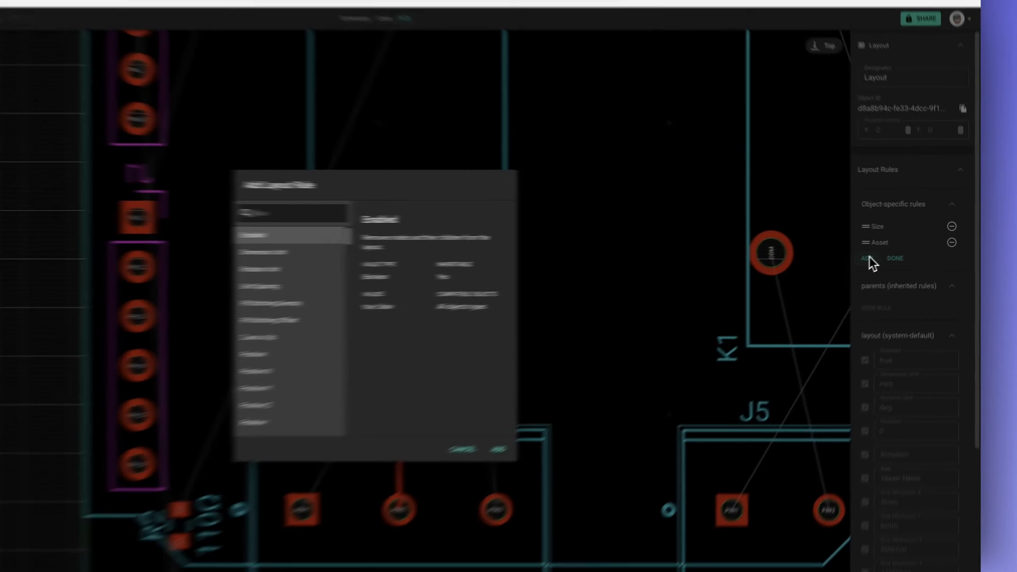
{"action": "type", "text": "tra"}
{"action": "key", "text": "Return"}
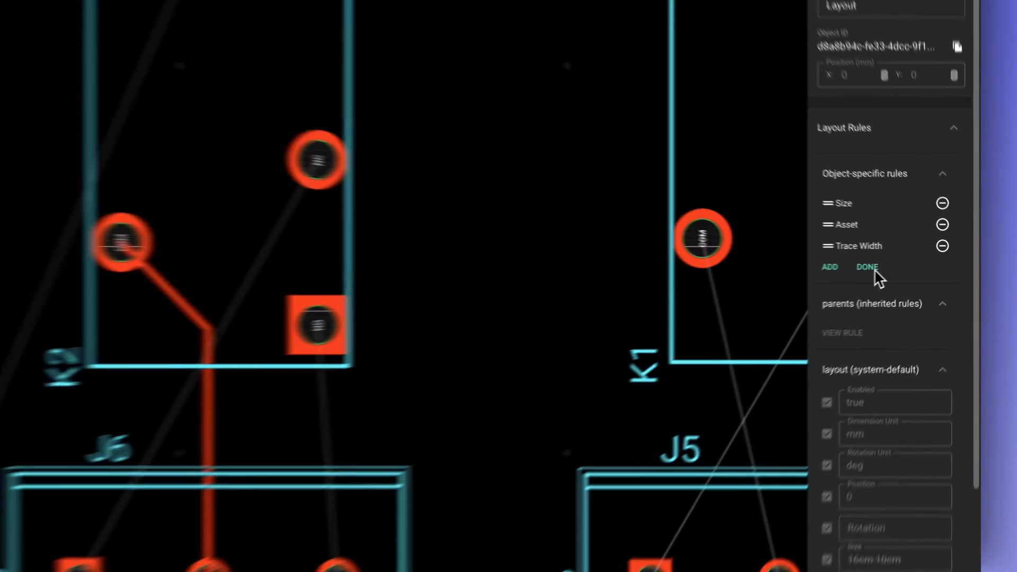
{"action": "left_click", "coordinate": [869, 267]}
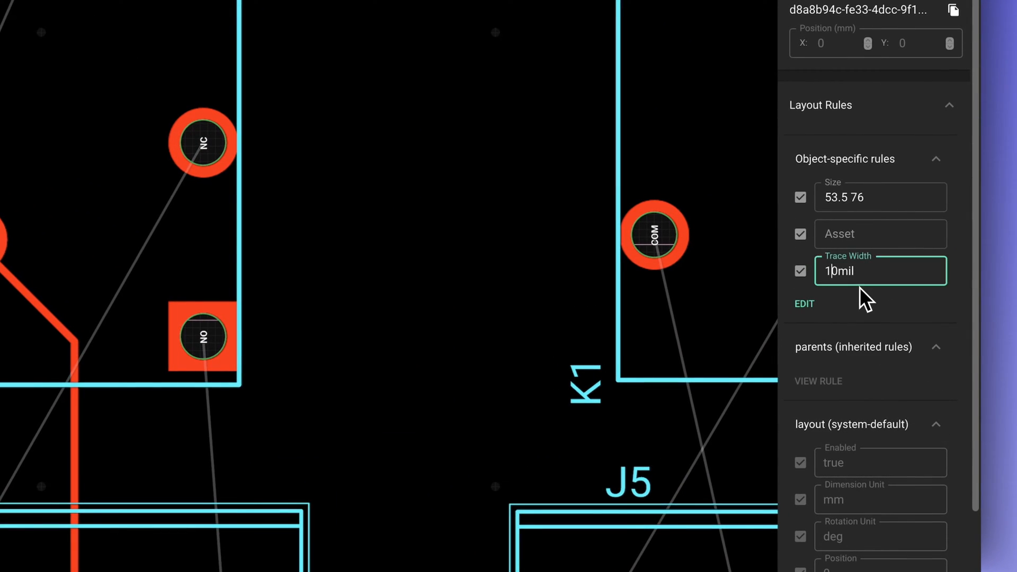
{"action": "key", "text": "BackSpace"}
{"action": "type", "text": "2"}
{"action": "left_click", "coordinate": [862, 311]}
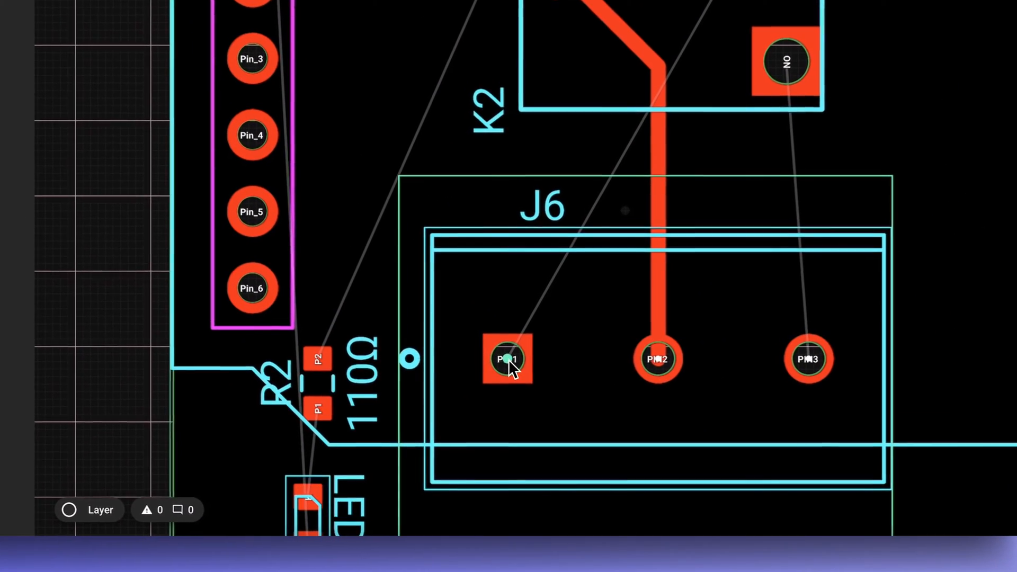
Step: Route J6's PIN1 around the COM pad to relay K2's NC pin, and J6's PIN3 to K2's NO pin
{"action": "left_click", "coordinate": [434, 452]}
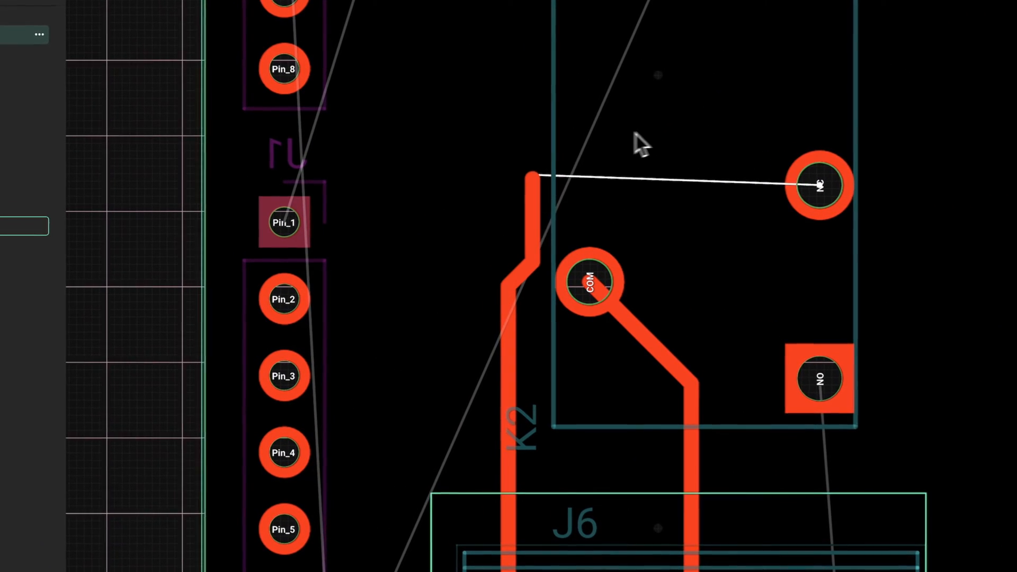
{"action": "left_click", "coordinate": [510, 209]}
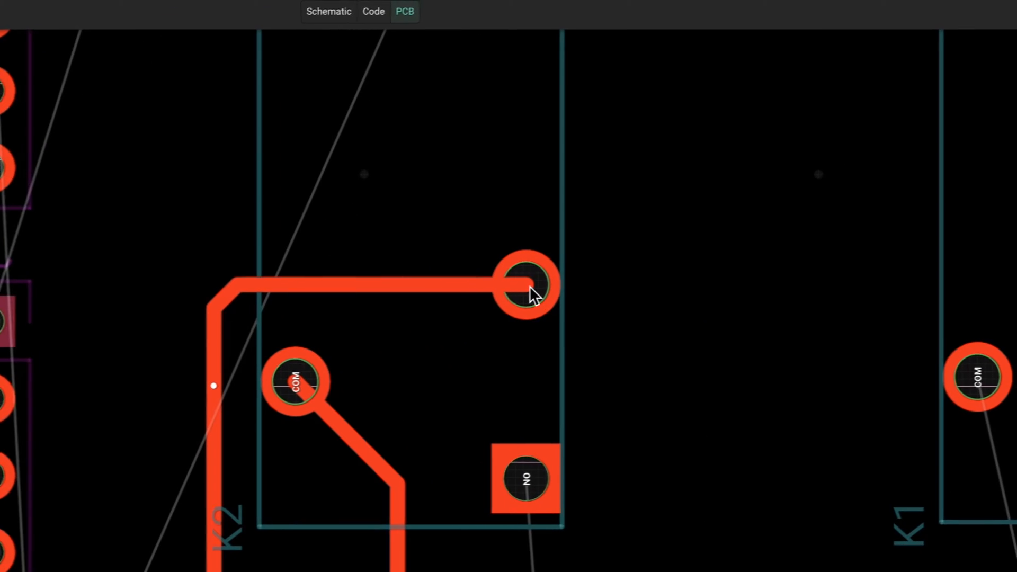
{"action": "left_click", "coordinate": [823, 267]}
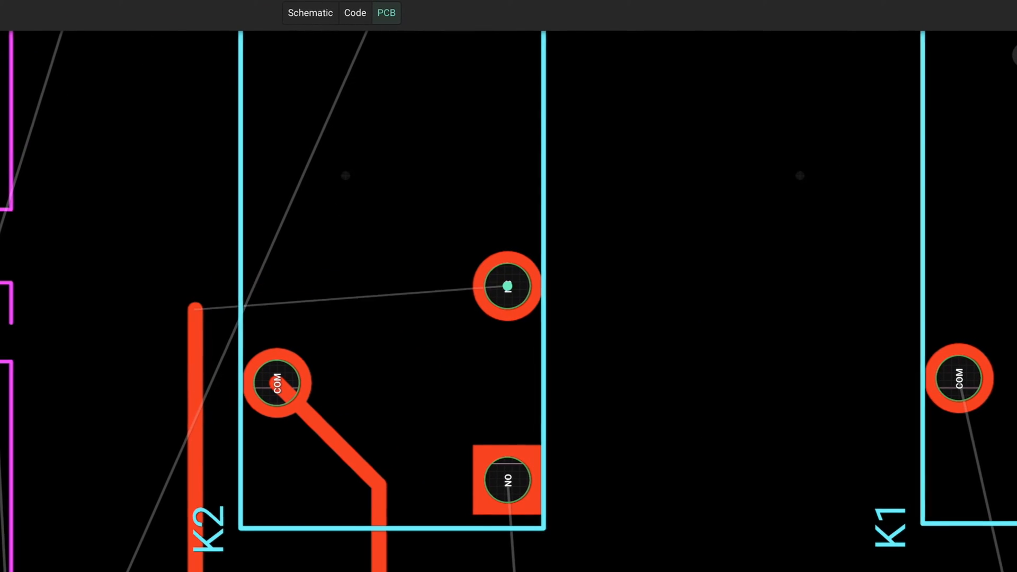
{"action": "left_click", "coordinate": [508, 364]}
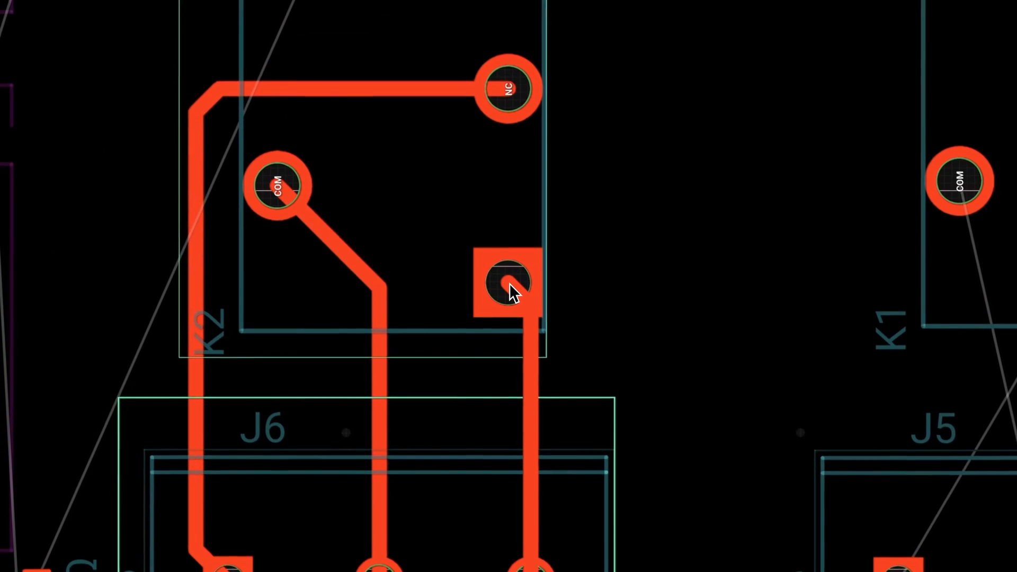
Step: View the board from the bottom and route a bottom copper trace from J2's Pin_5 to relay K1's pin 4
{"action": "left_click", "coordinate": [488, 60]}
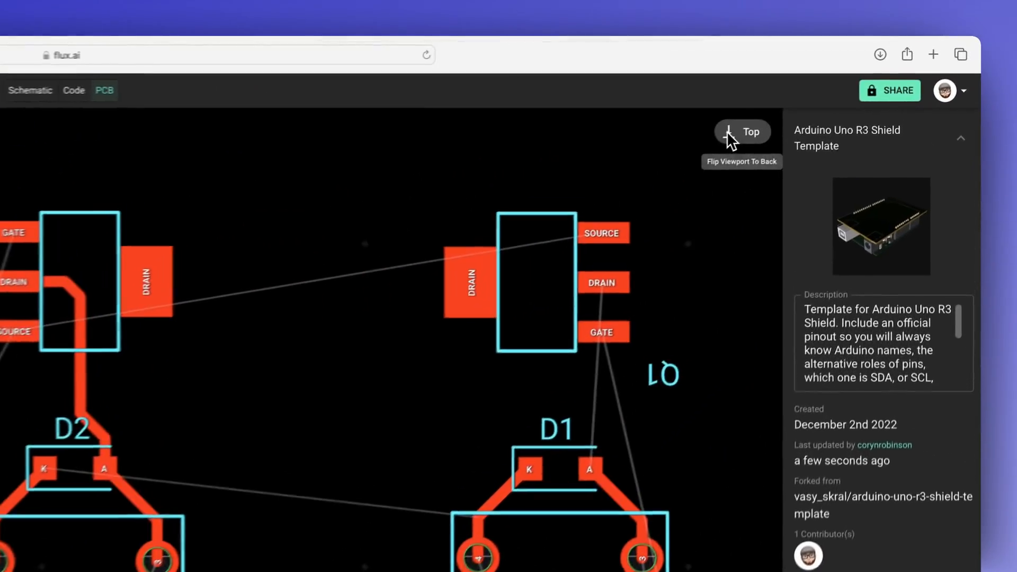
{"action": "left_click", "coordinate": [727, 131]}
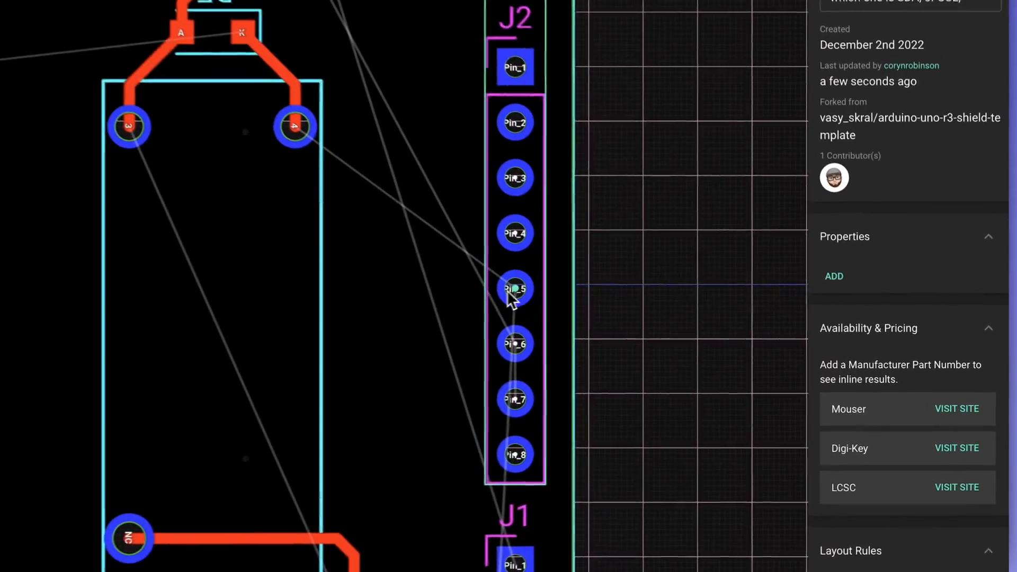
{"action": "left_click", "coordinate": [509, 293]}
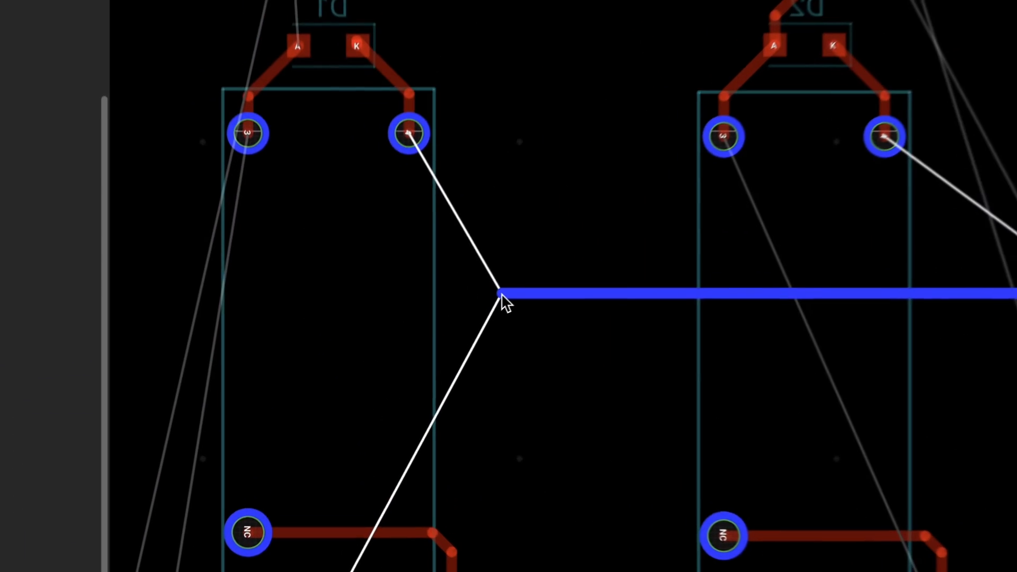
{"action": "left_click", "coordinate": [416, 359]}
{"action": "key", "text": "space"}
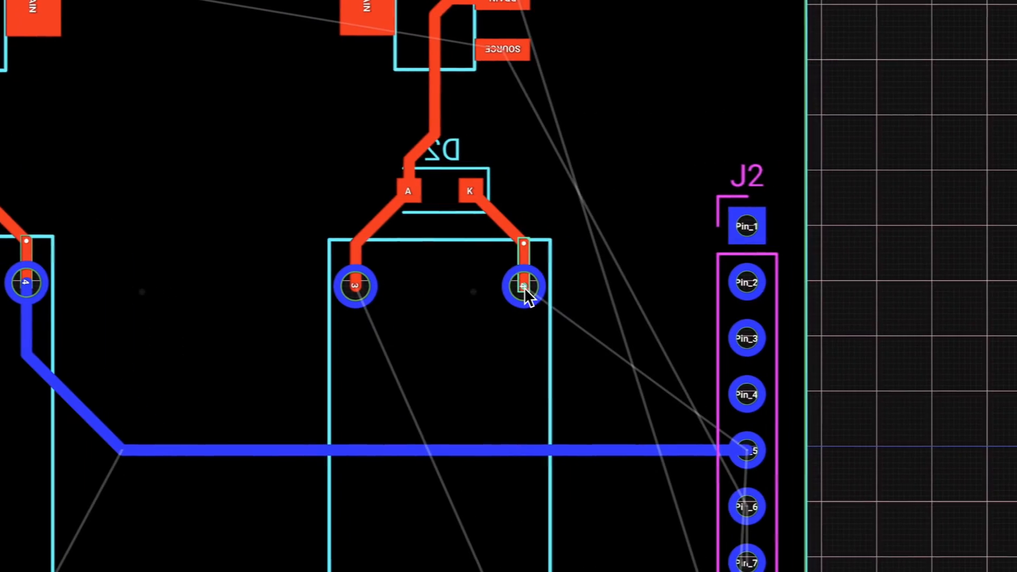
Step: Route a bottom copper trace from relay K2's pin 4 straight to the horizontal trace coming from J2's Pin_5
{"action": "left_click", "coordinate": [1002, 290]}
{"action": "left_click", "coordinate": [510, 306]}
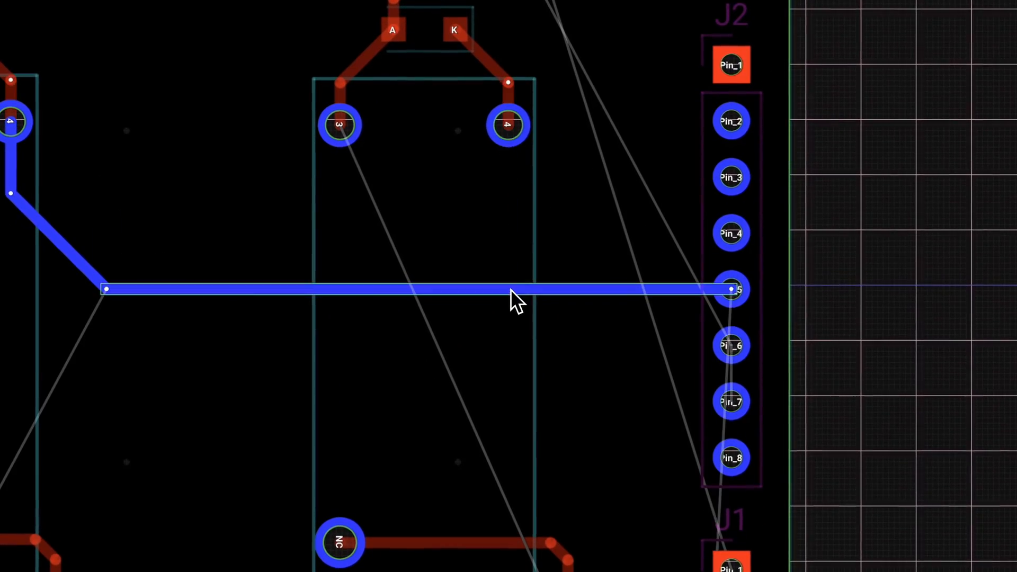
{"action": "left_click", "coordinate": [593, 256]}
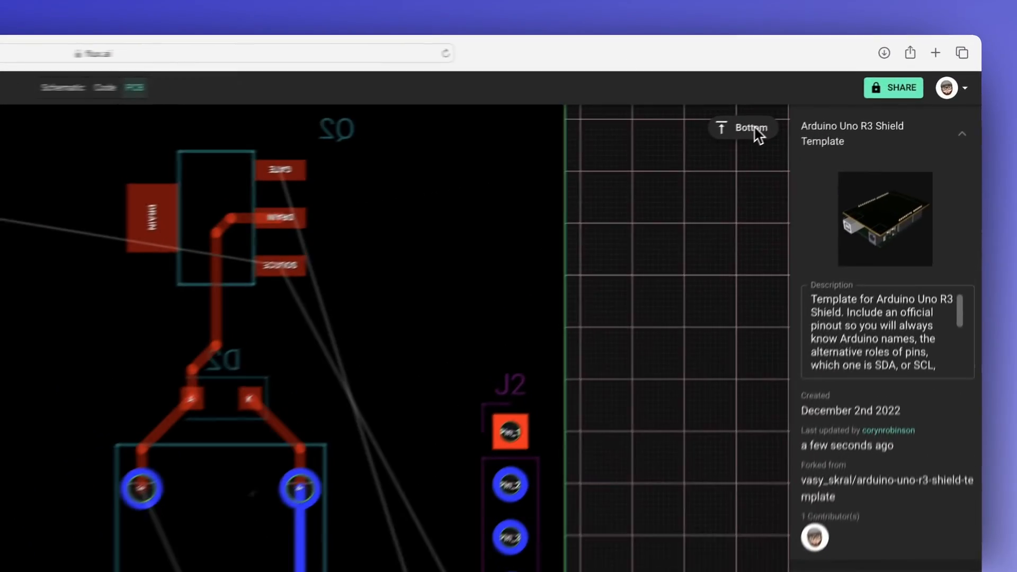
Step: Return to the top view and route Q2's GATE pad down alongside header J2 to J1's Pin_1 on top copper
{"action": "left_click", "coordinate": [859, 71]}
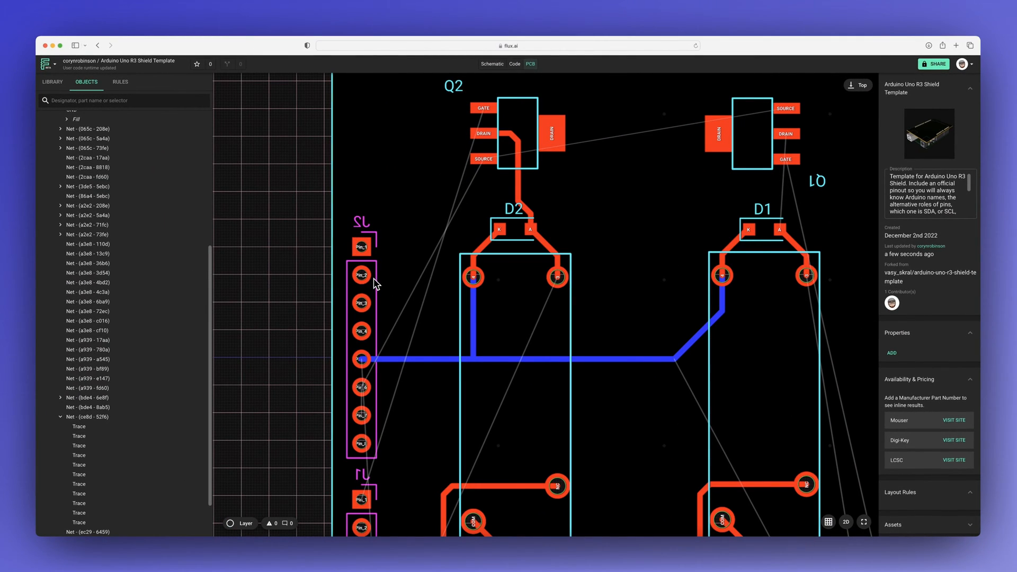
{"action": "scroll", "coordinate": [377, 280], "scroll_direction": "down", "scroll_amount": 1}
{"action": "scroll", "coordinate": [377, 280], "scroll_direction": "up", "scroll_amount": 1}
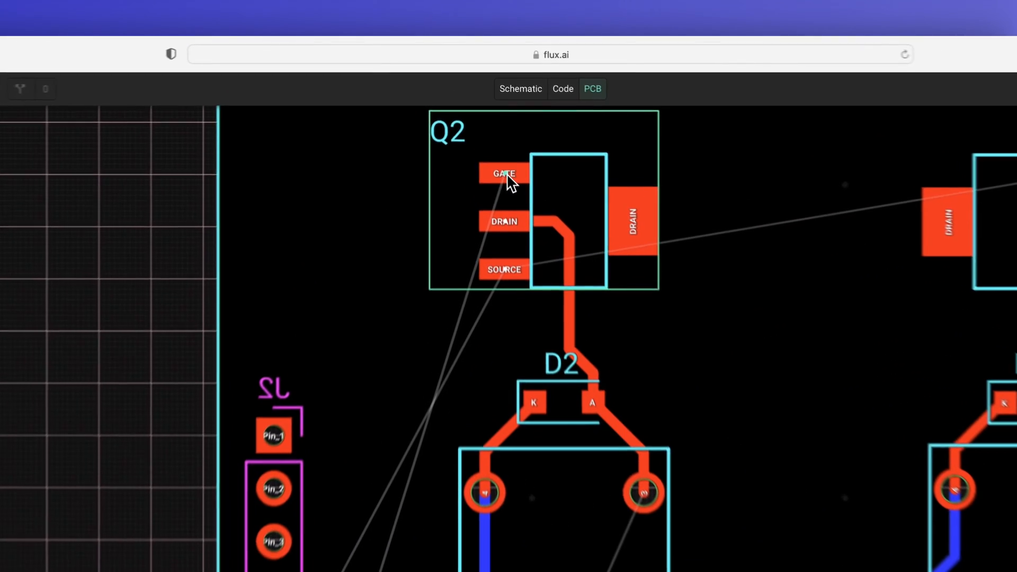
{"action": "left_click", "coordinate": [484, 109]}
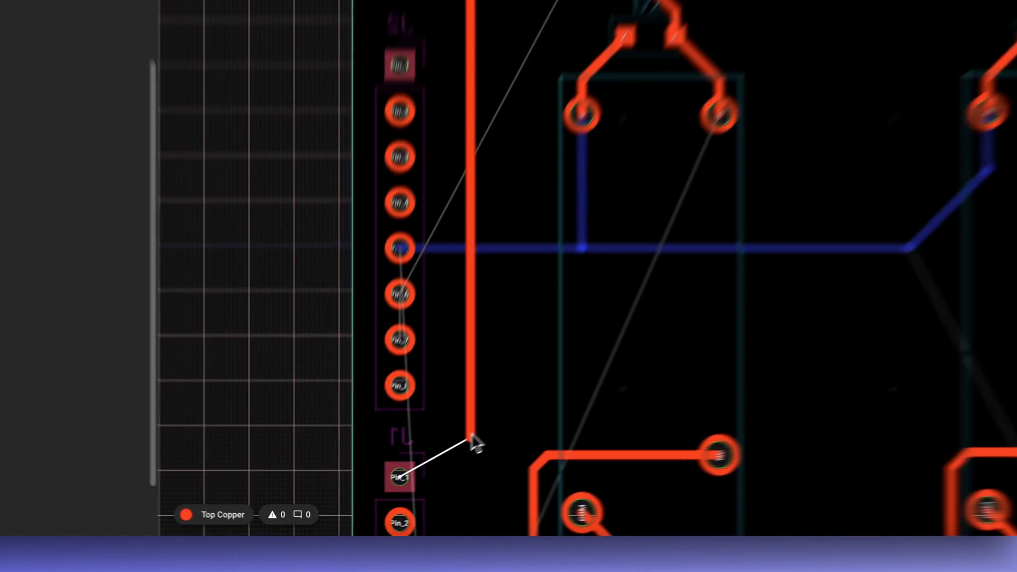
{"action": "left_click", "coordinate": [405, 473]}
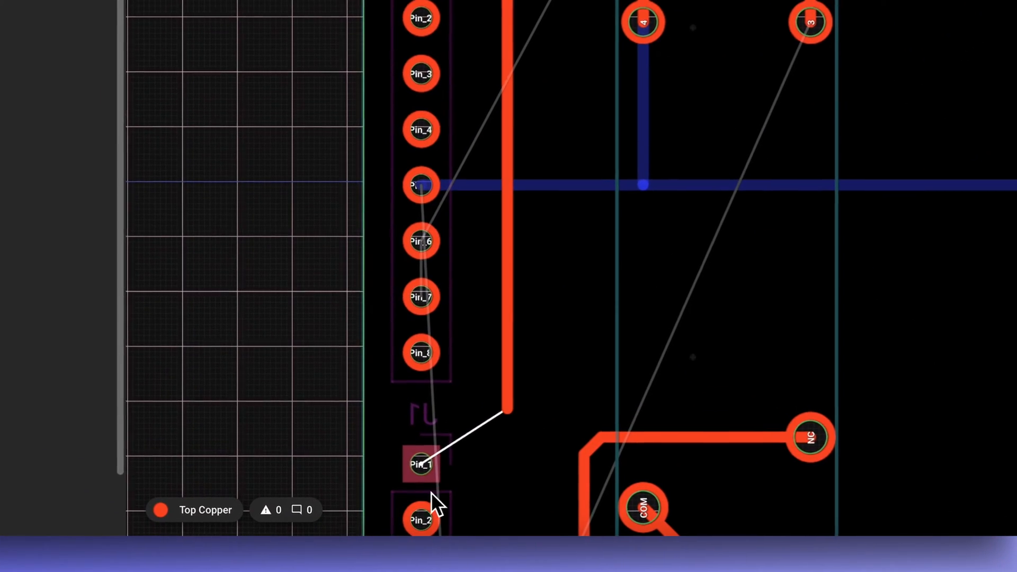
{"action": "left_click", "coordinate": [426, 463]}
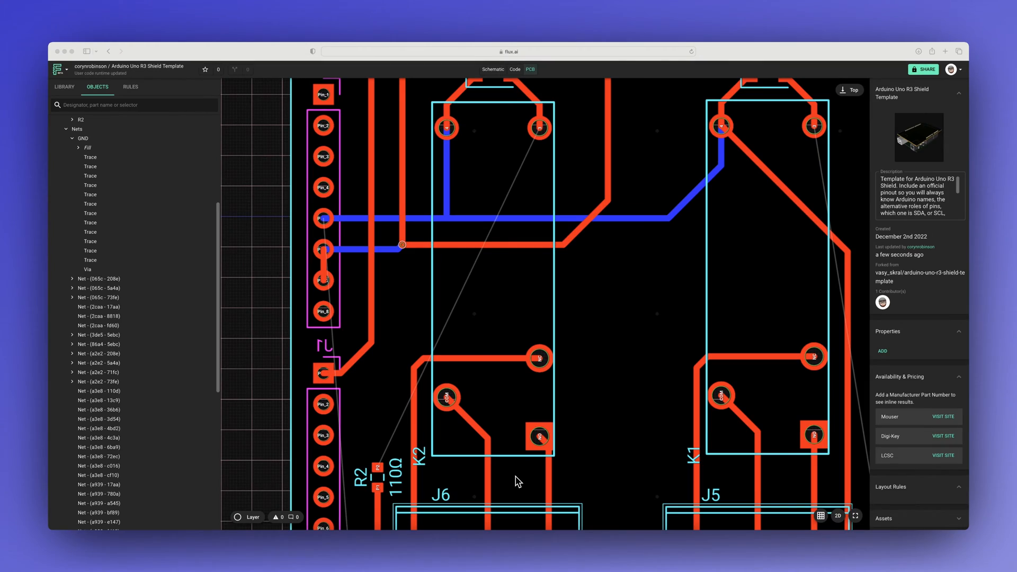
Step: Route LED2's unconnected pad upward on top copper, place a via, and finish on bottom copper at the trace junction below K2's pin 4
{"action": "scroll", "coordinate": [518, 482], "scroll_direction": "down", "scroll_amount": 4}
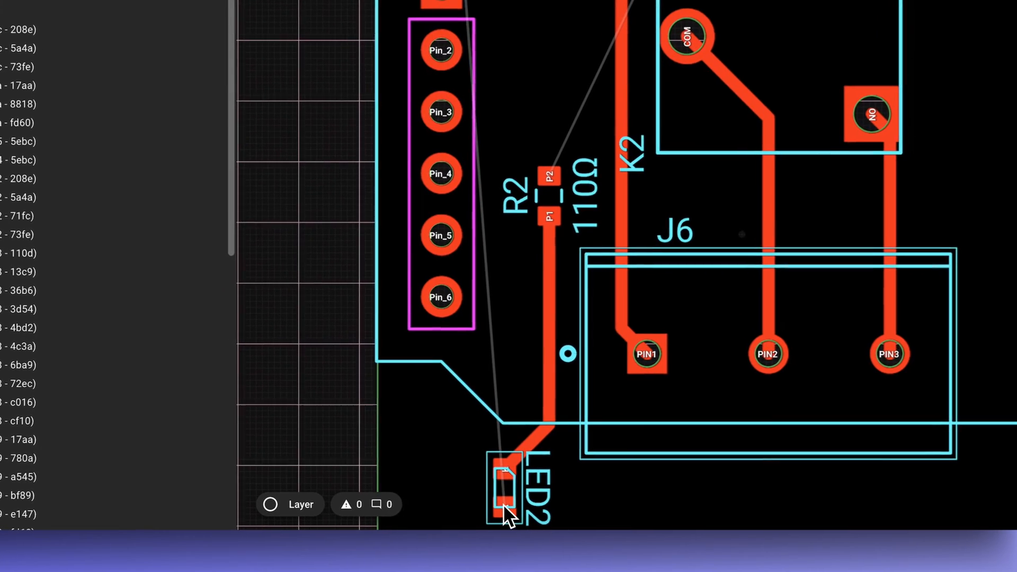
{"action": "left_click", "coordinate": [505, 506]}
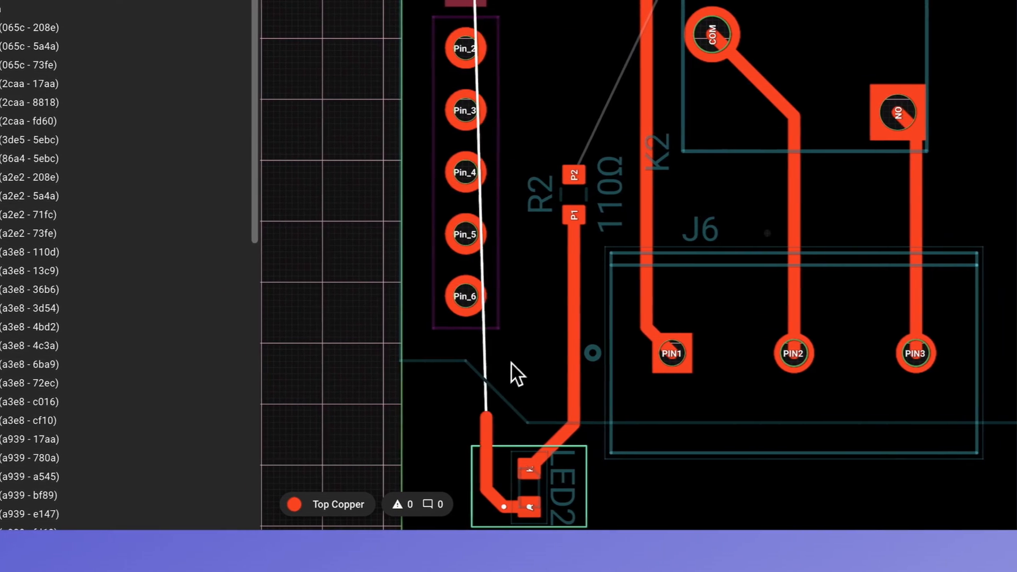
{"action": "left_click", "coordinate": [524, 358]}
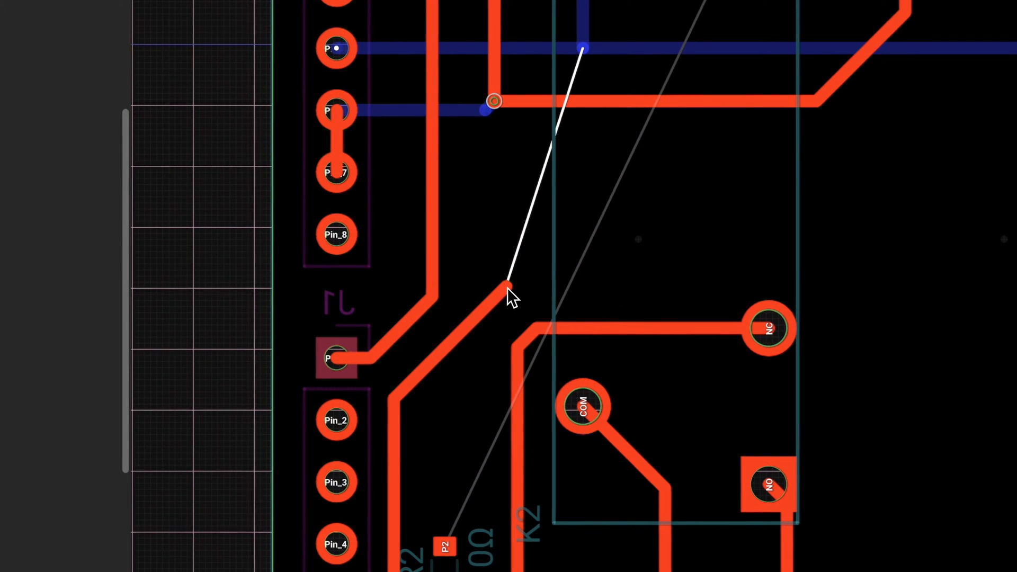
{"action": "left_click", "coordinate": [507, 288]}
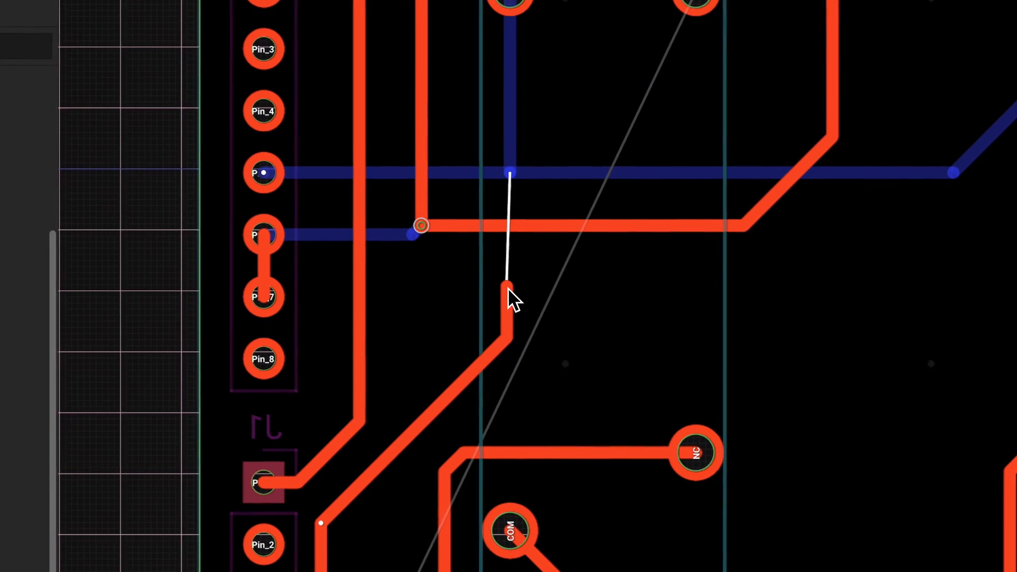
{"action": "key", "text": "v"}
{"action": "left_click", "coordinate": [513, 298]}
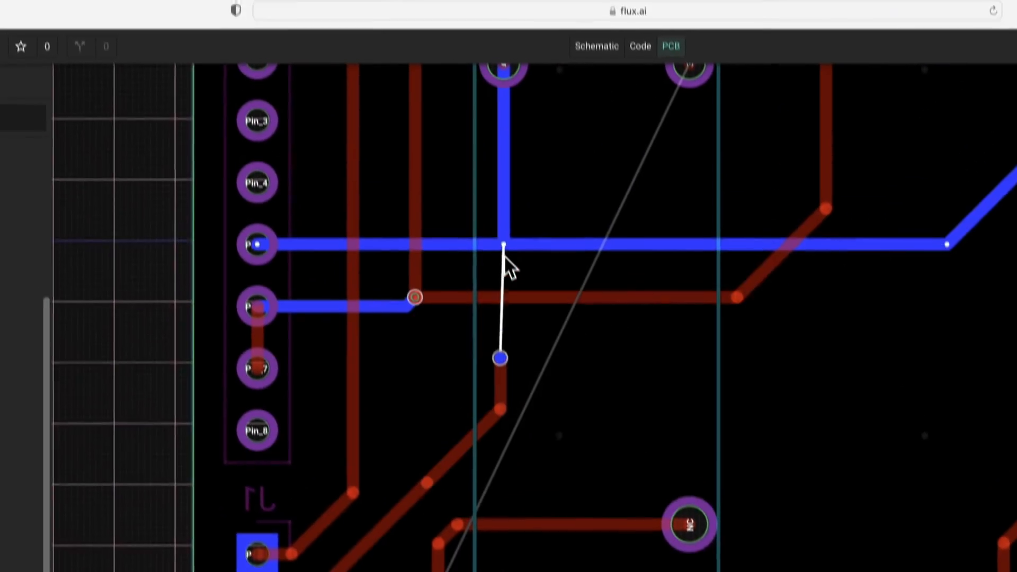
{"action": "left_click", "coordinate": [503, 245]}
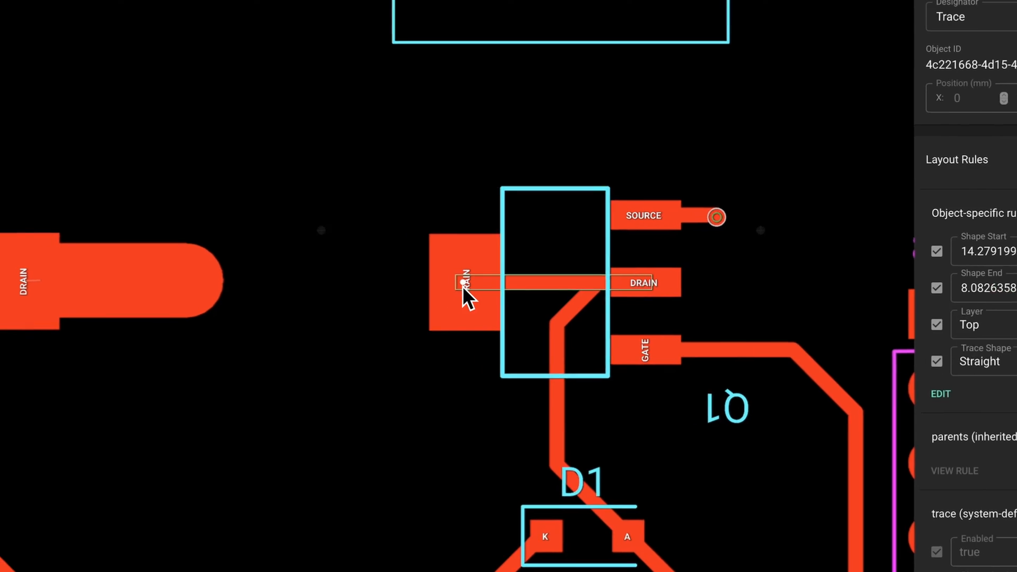
Step: Draw a short straight top copper trace from Q1's large DRAIN tab toward Q2 and end it in open board space
{"action": "left_click_drag", "start_coordinate": [462, 284], "coordinate": [307, 282]}
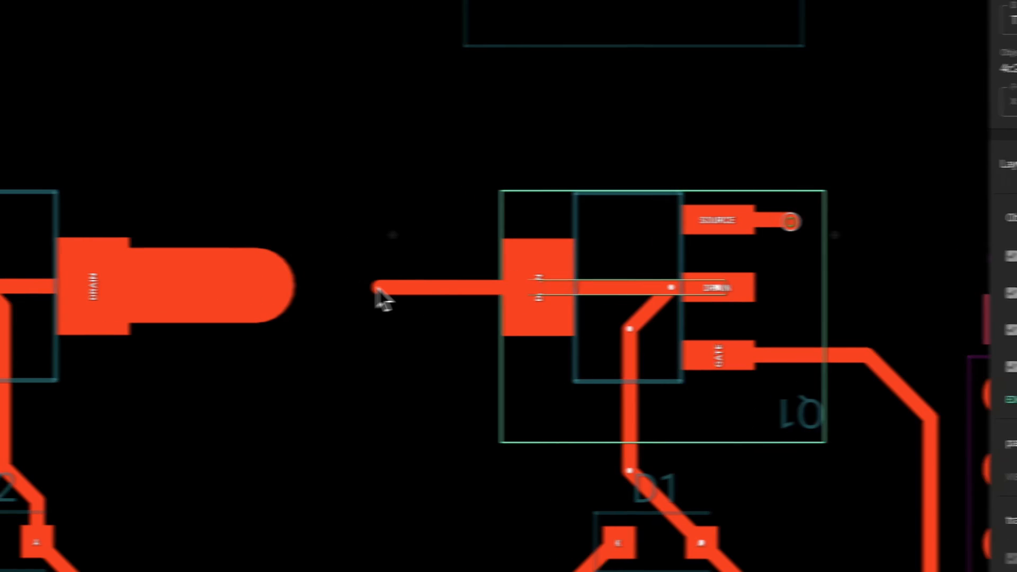
{"action": "left_click", "coordinate": [351, 287]}
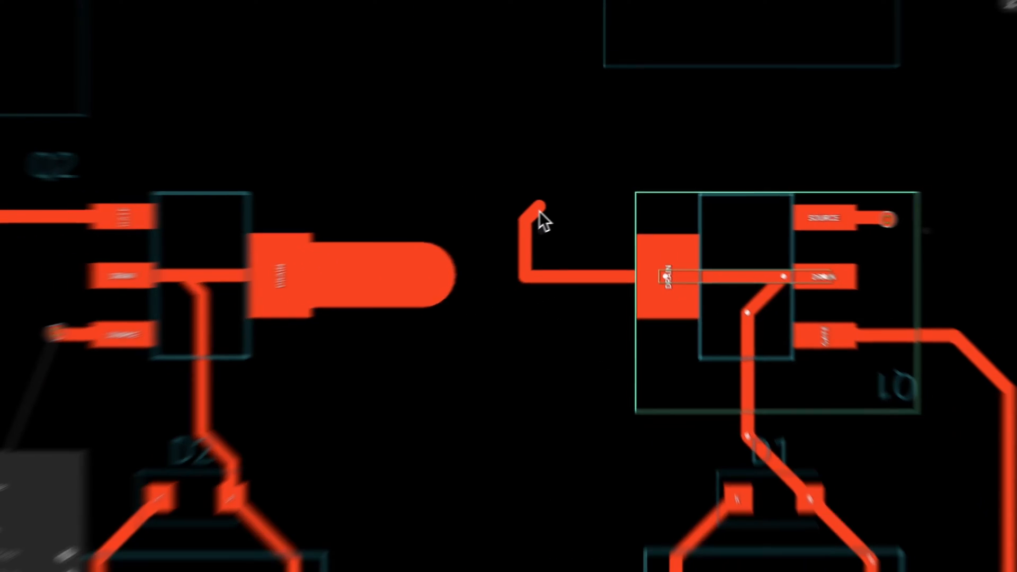
{"action": "key", "text": "Escape"}
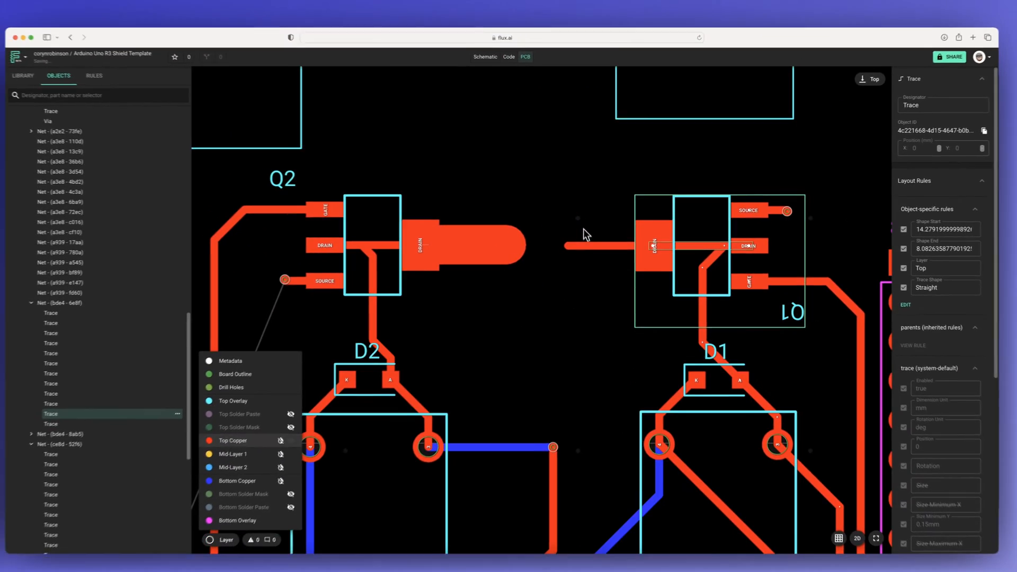
Step: Add a Trace Width rule to the trace extending from Q1's DRAIN tab and set it to 100mil
{"action": "left_click", "coordinate": [560, 277]}
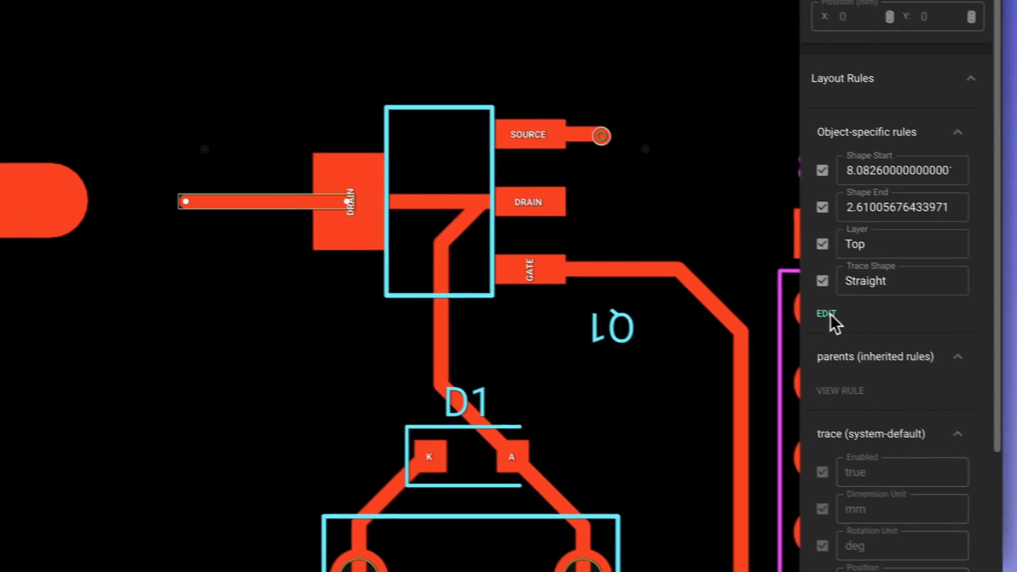
{"action": "left_click", "coordinate": [829, 314]}
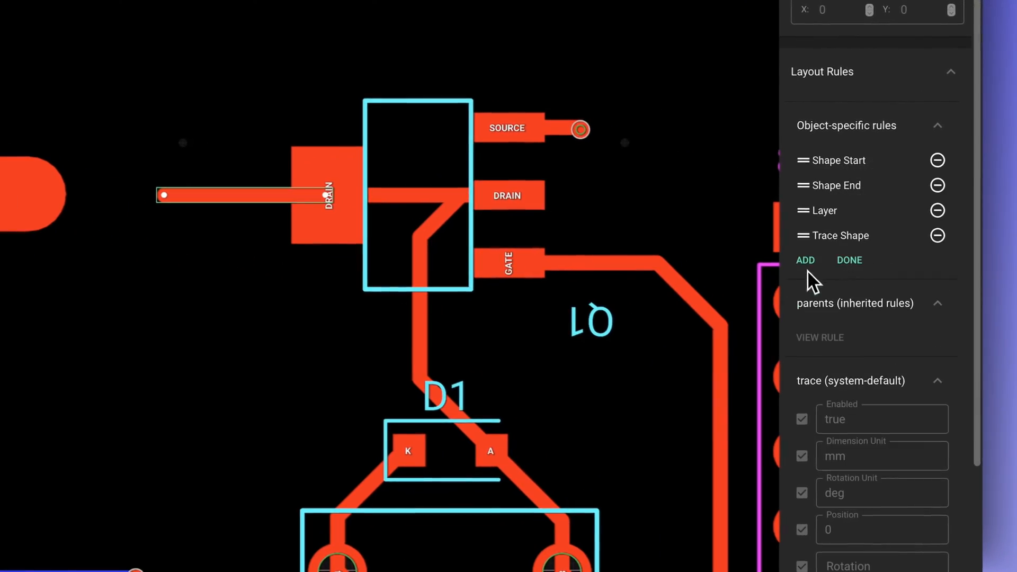
{"action": "left_click", "coordinate": [808, 265]}
{"action": "type", "text": "tra"}
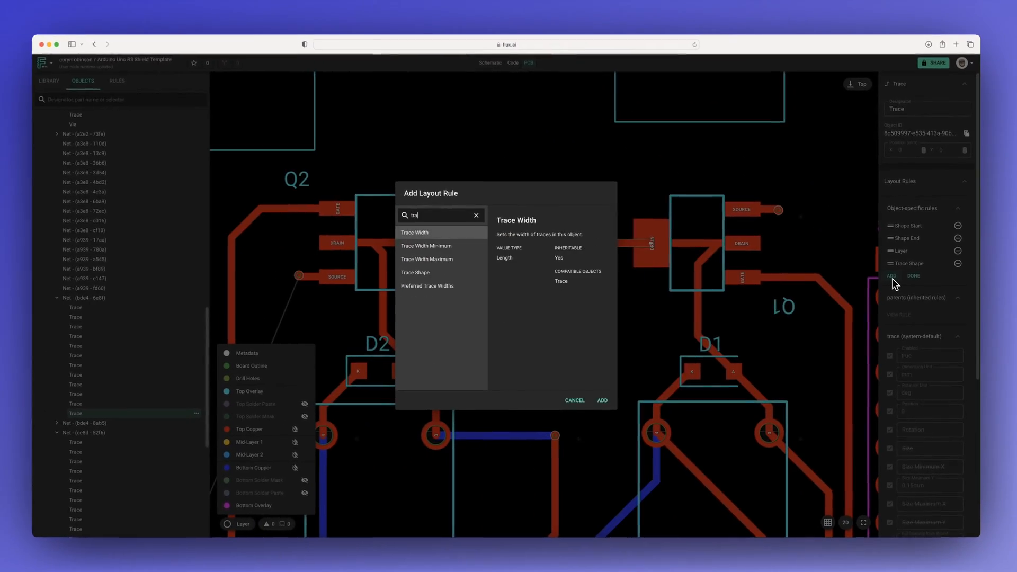
{"action": "key", "text": "Return"}
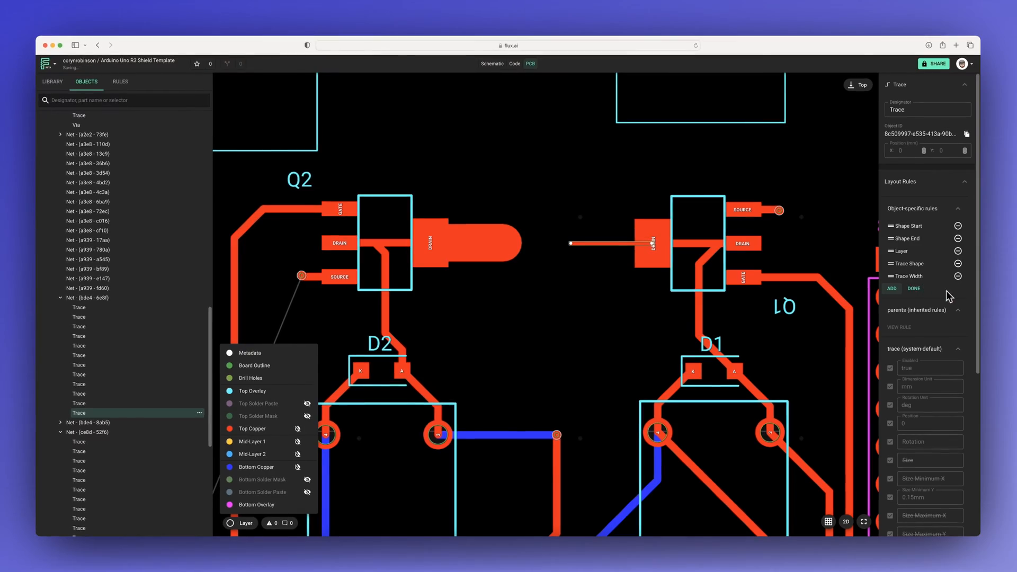
{"action": "left_click", "coordinate": [914, 289]}
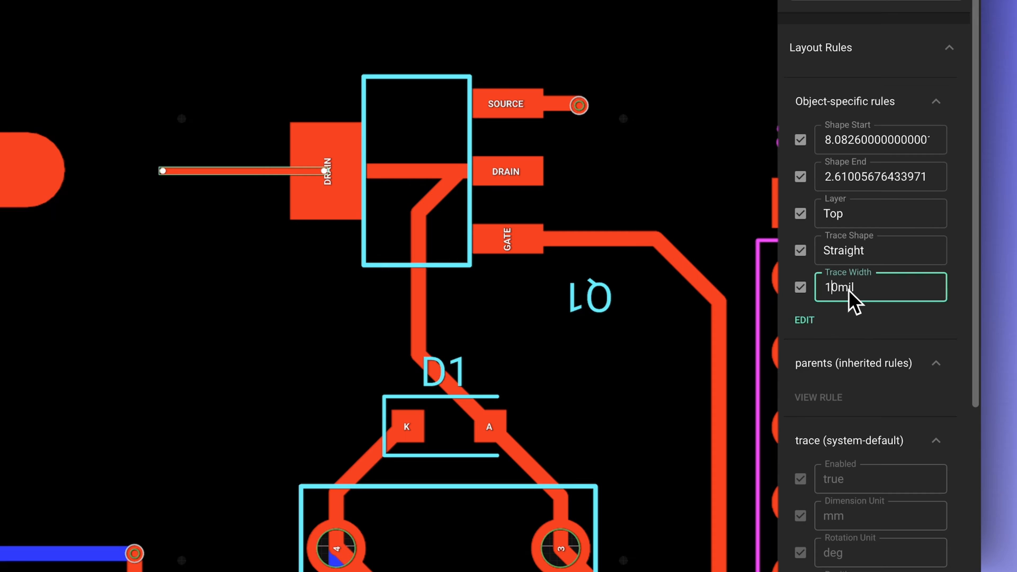
{"action": "type", "text": "0"}
{"action": "key", "text": "Return"}
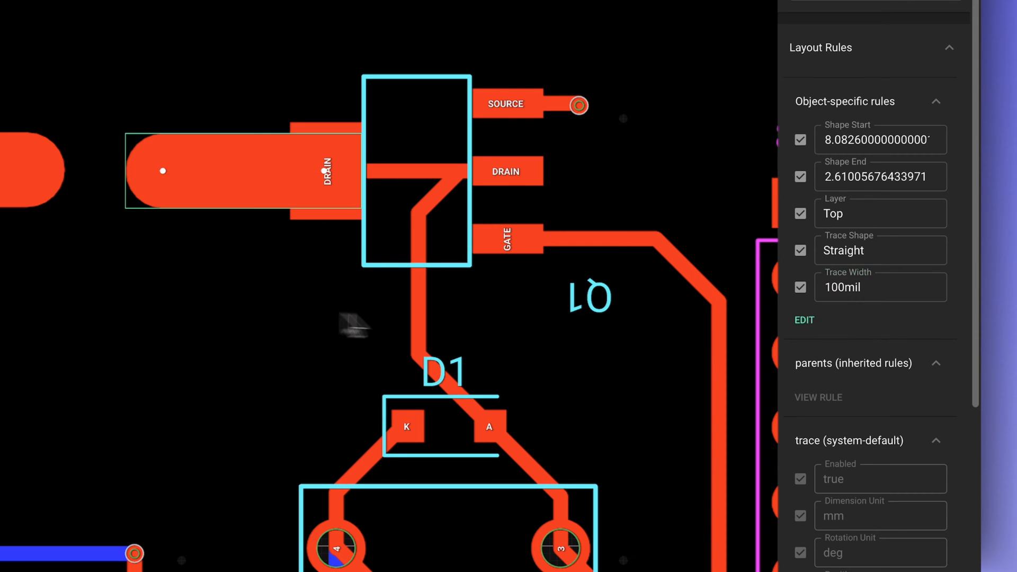
{"action": "left_click", "coordinate": [559, 315]}
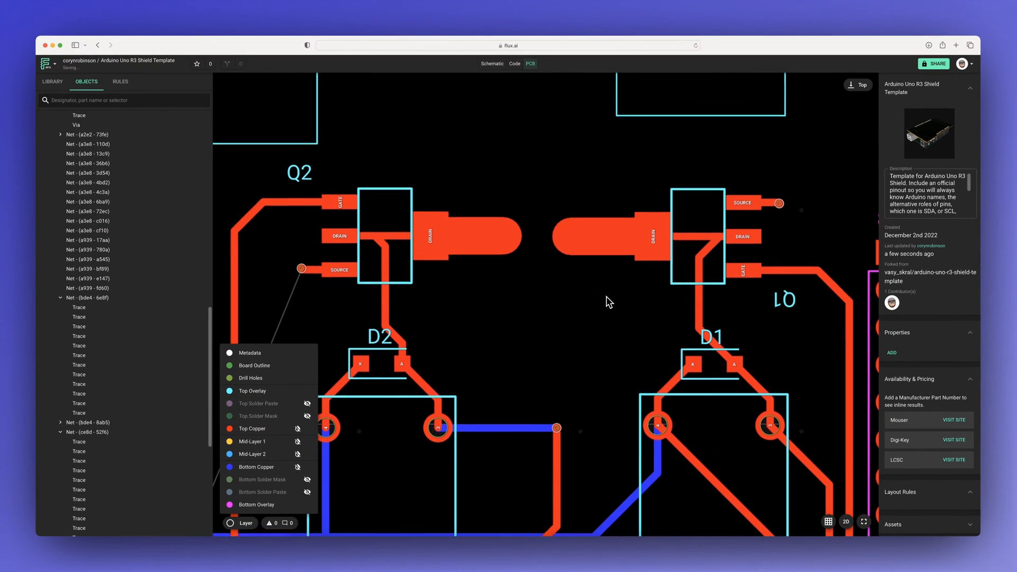
Step: Add a Stackup rule to the Layout object and set it to Standard 2 Layer
{"action": "scroll", "coordinate": [565, 300], "scroll_direction": "down", "scroll_amount": 3}
{"action": "scroll", "coordinate": [609, 302], "scroll_direction": "down", "scroll_amount": 2}
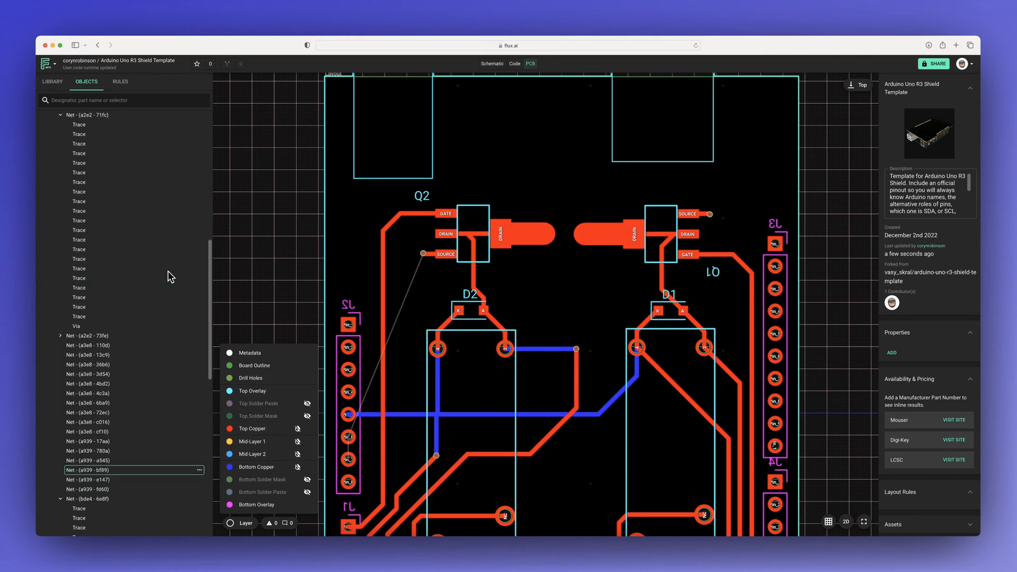
{"action": "left_click", "coordinate": [105, 126]}
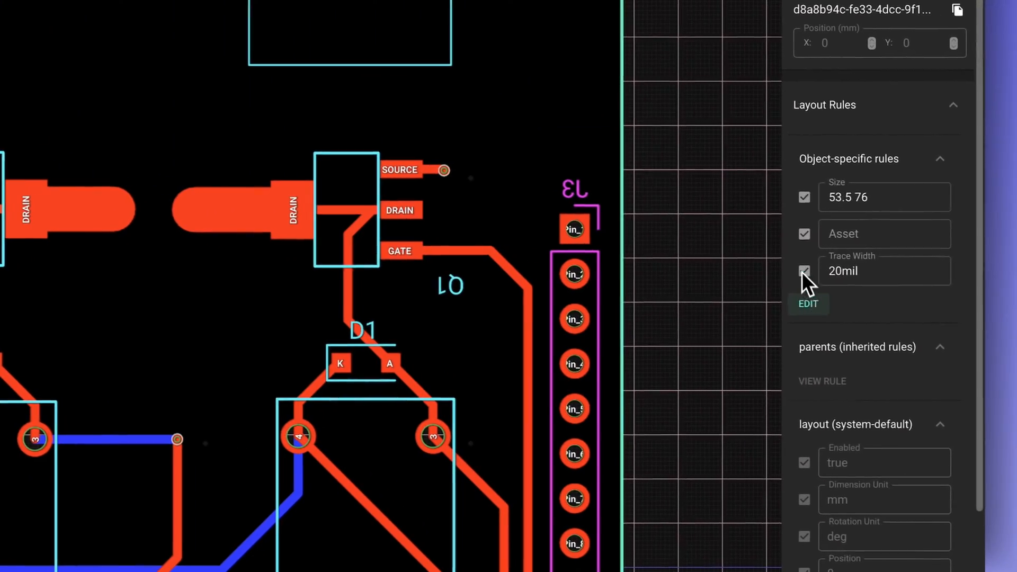
{"action": "left_click", "coordinate": [868, 317]}
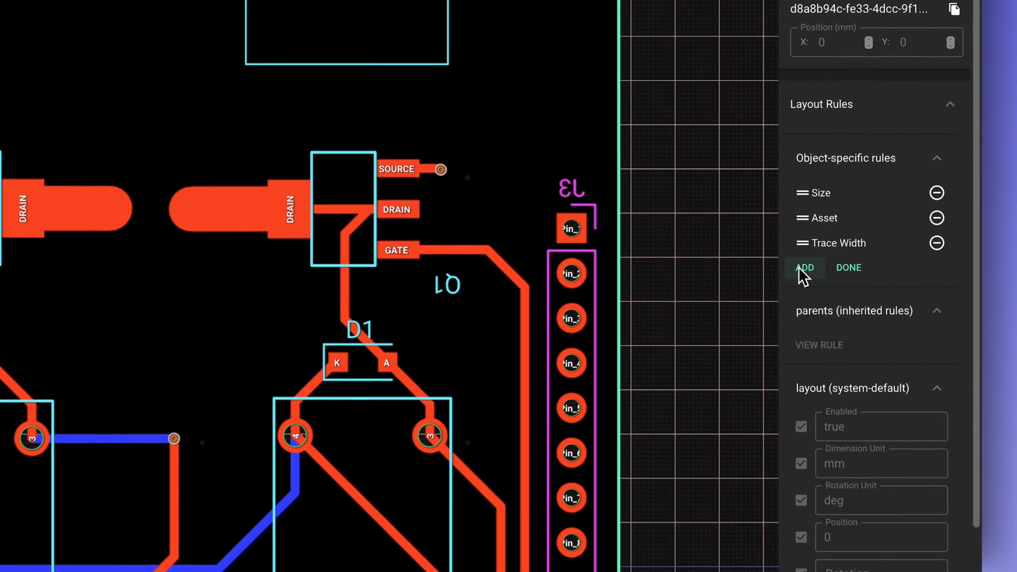
{"action": "left_click", "coordinate": [860, 280]}
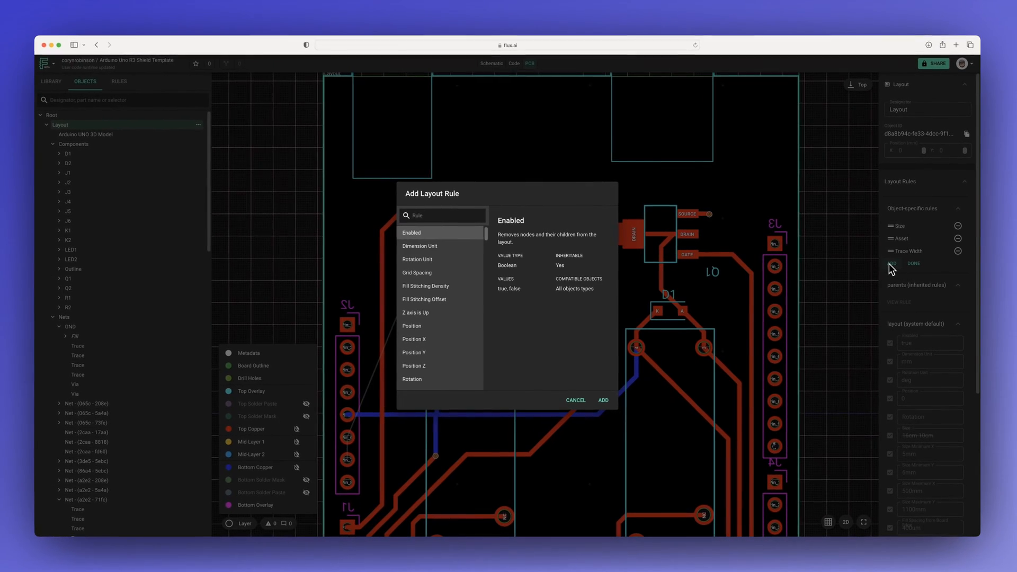
{"action": "type", "text": "sta"}
{"action": "key", "text": "Return"}
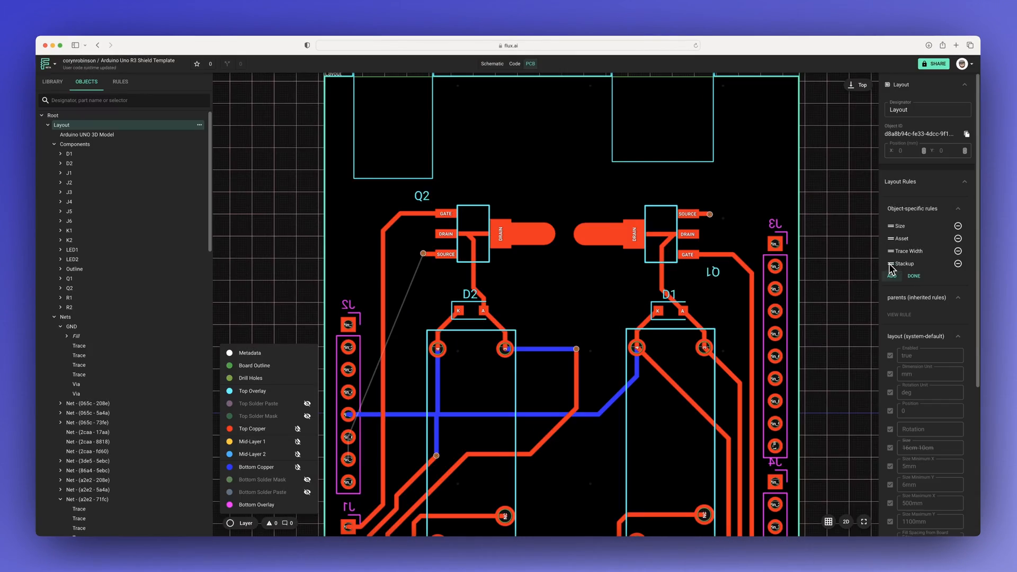
{"action": "left_click", "coordinate": [913, 263]}
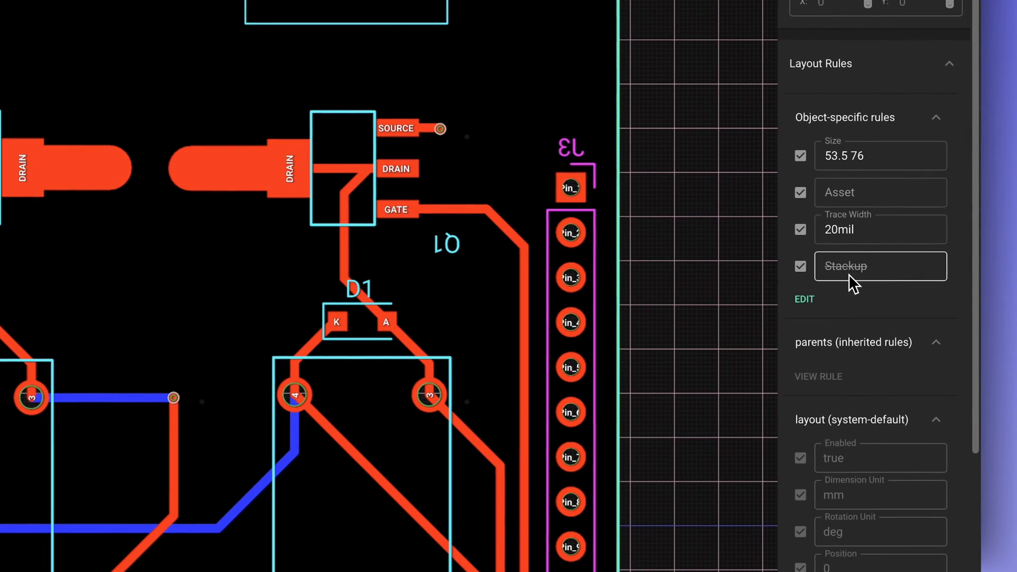
{"action": "left_click", "coordinate": [849, 274]}
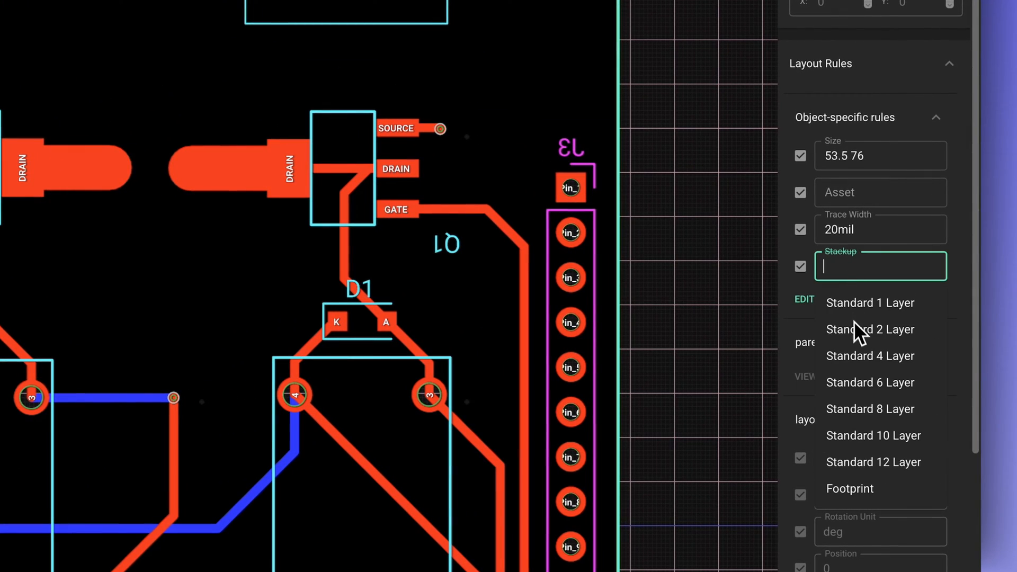
{"action": "left_click", "coordinate": [851, 314]}
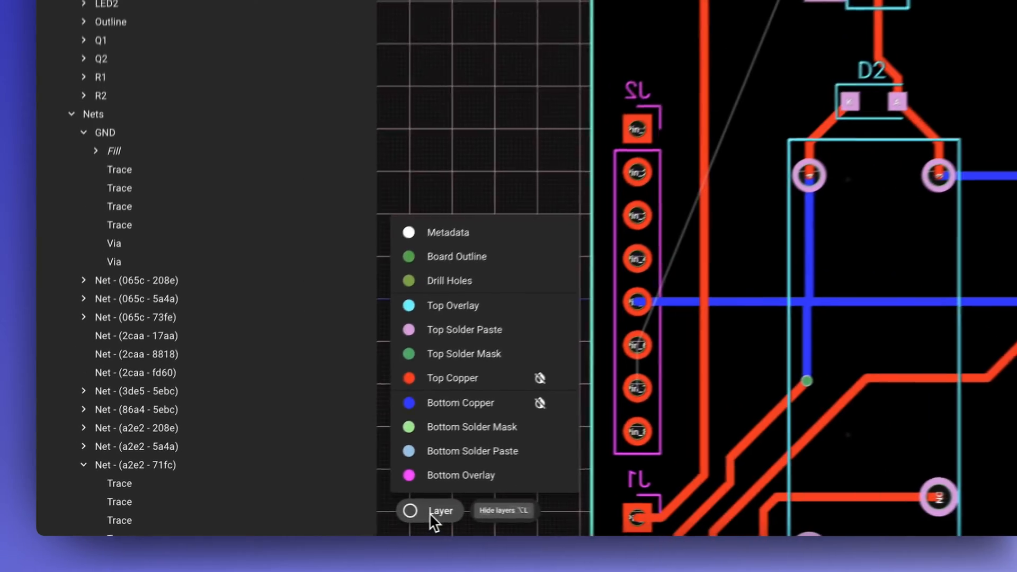
Step: Open the layer list and show the copper fills of the Bottom Copper and Top Copper layers
{"action": "left_click", "coordinate": [244, 525]}
{"action": "left_click", "coordinate": [461, 509]}
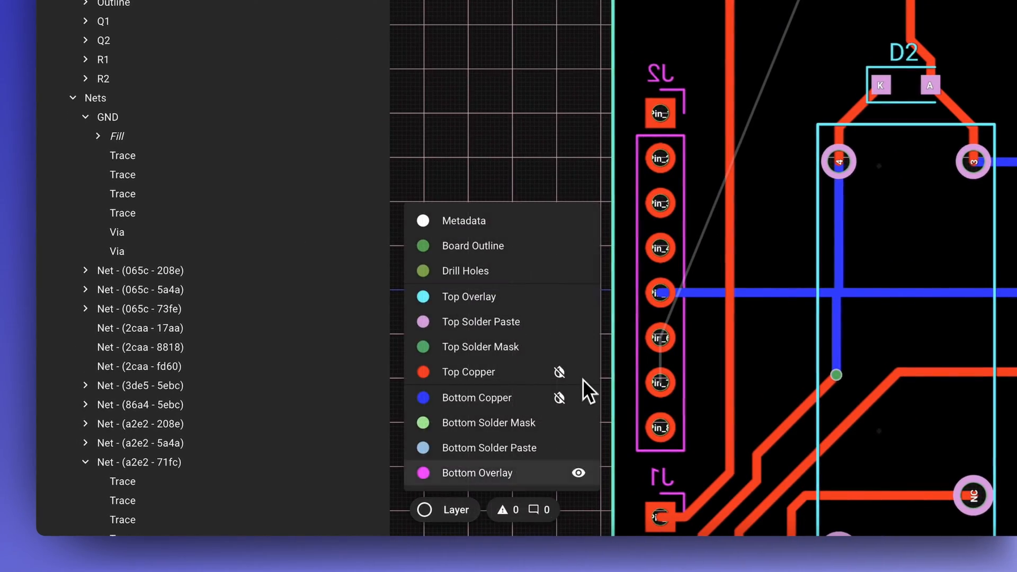
{"action": "left_click", "coordinate": [560, 398]}
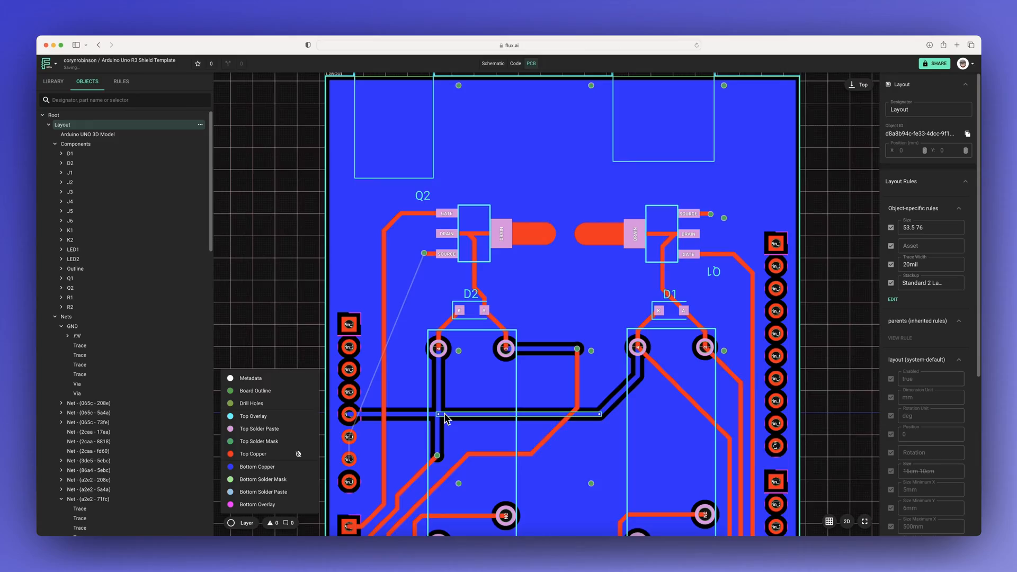
{"action": "scroll", "coordinate": [479, 433], "scroll_direction": "down", "scroll_amount": 3}
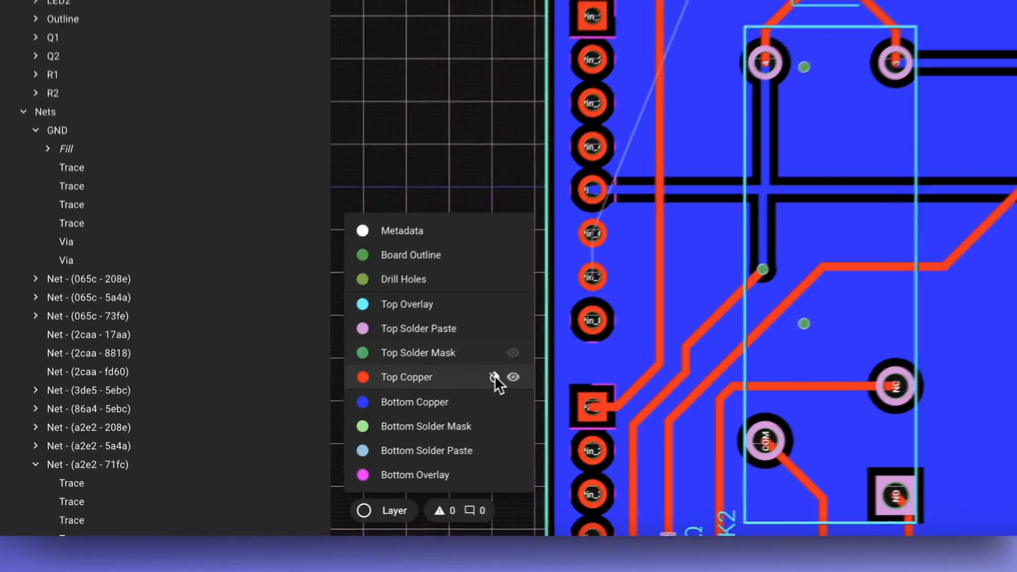
{"action": "left_click", "coordinate": [297, 454]}
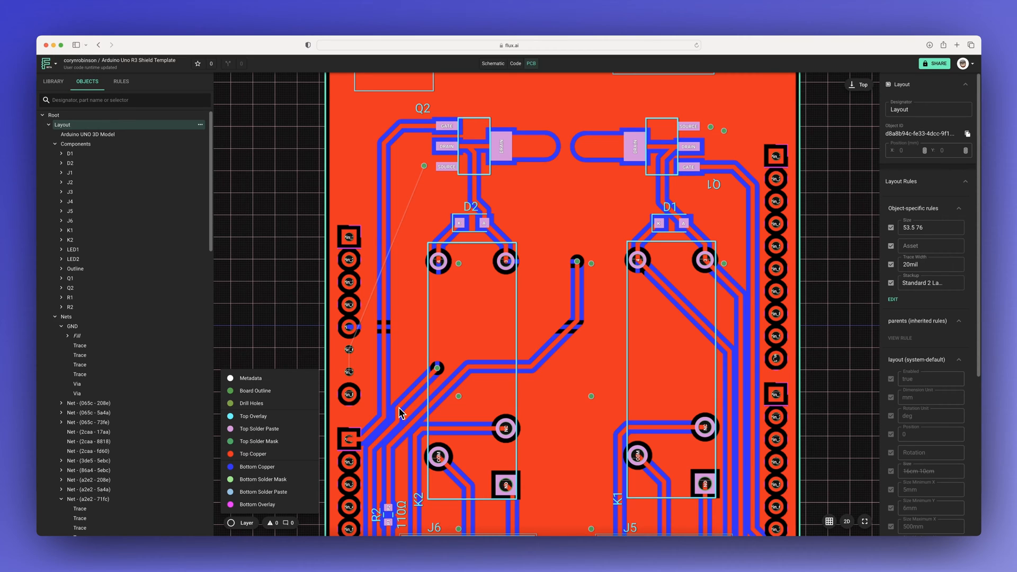
Step: Add a Fill Stitching Density rule to the GND net and set it to 10mm
{"action": "scroll", "coordinate": [399, 407], "scroll_direction": "down", "scroll_amount": 5}
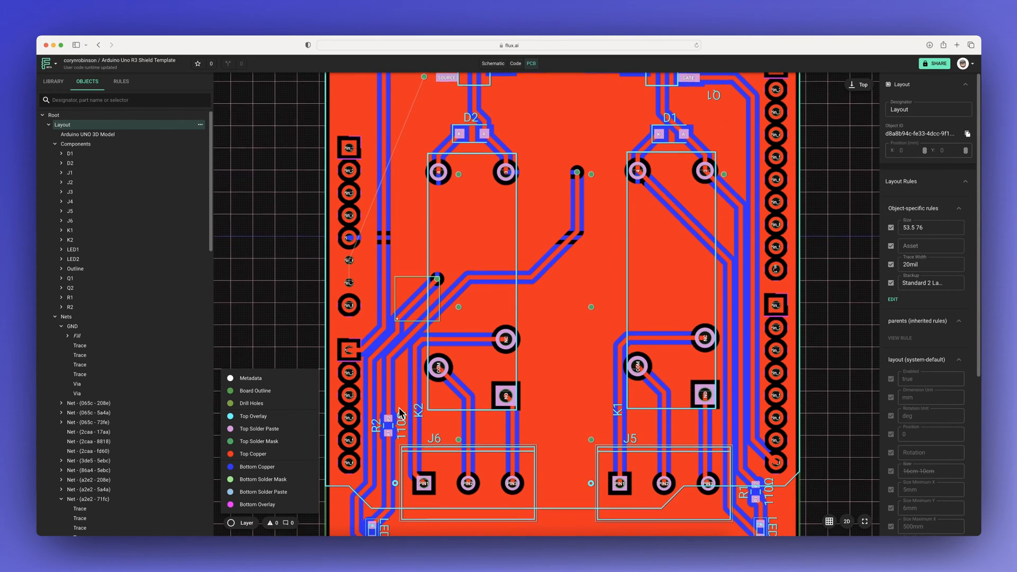
{"action": "scroll", "coordinate": [399, 412], "scroll_direction": "down", "scroll_amount": 2}
{"action": "scroll", "coordinate": [399, 412], "scroll_direction": "up", "scroll_amount": 6}
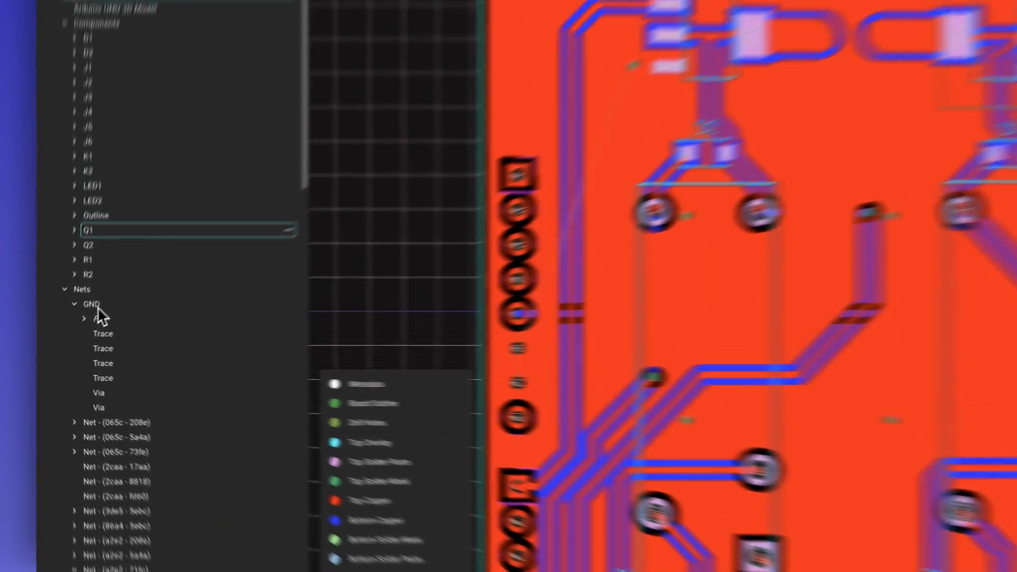
{"action": "left_click", "coordinate": [72, 326]}
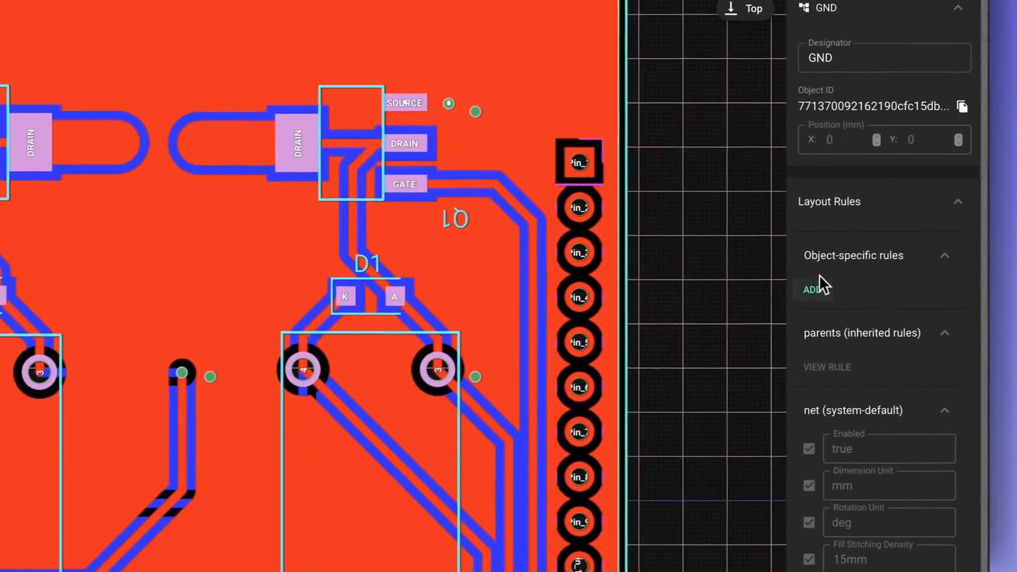
{"action": "left_click", "coordinate": [945, 262]}
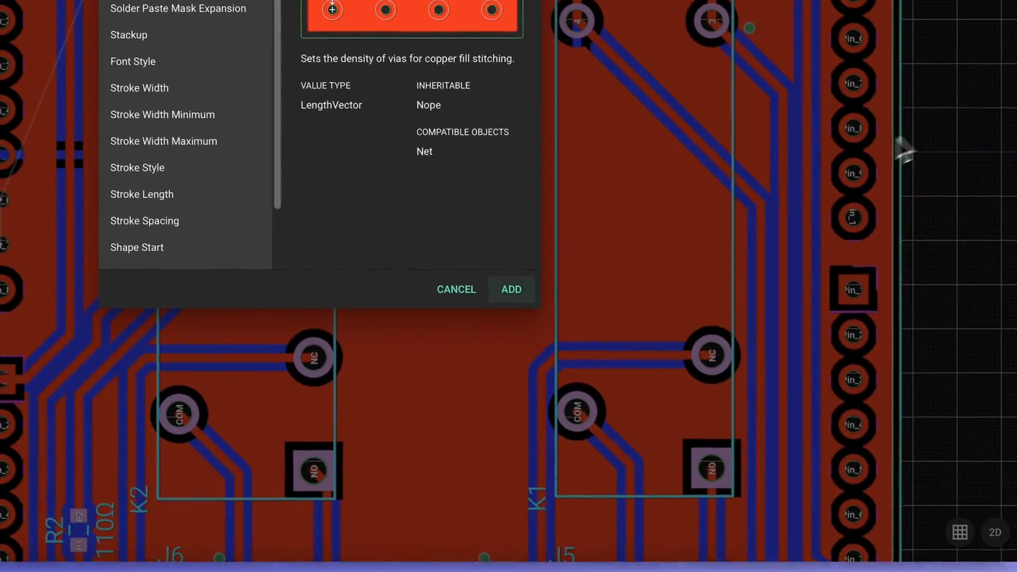
{"action": "left_click", "coordinate": [511, 289]}
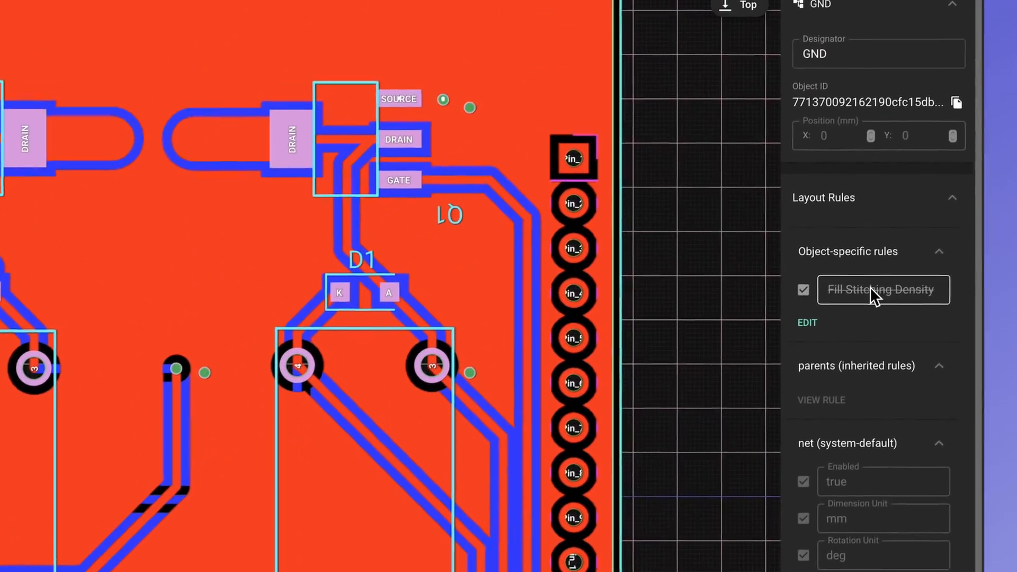
{"action": "left_click", "coordinate": [869, 290]}
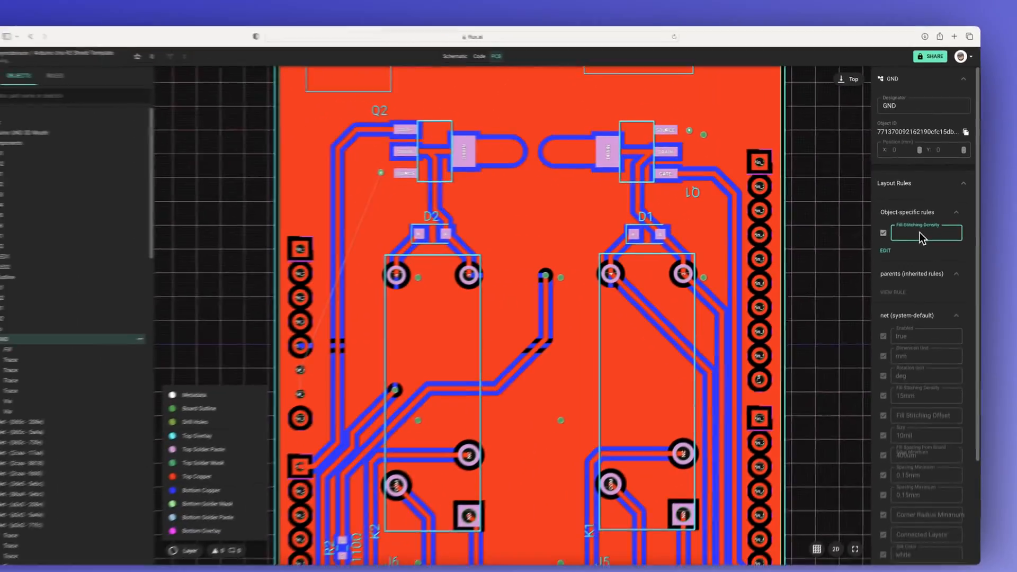
{"action": "type", "text": "10mm"}
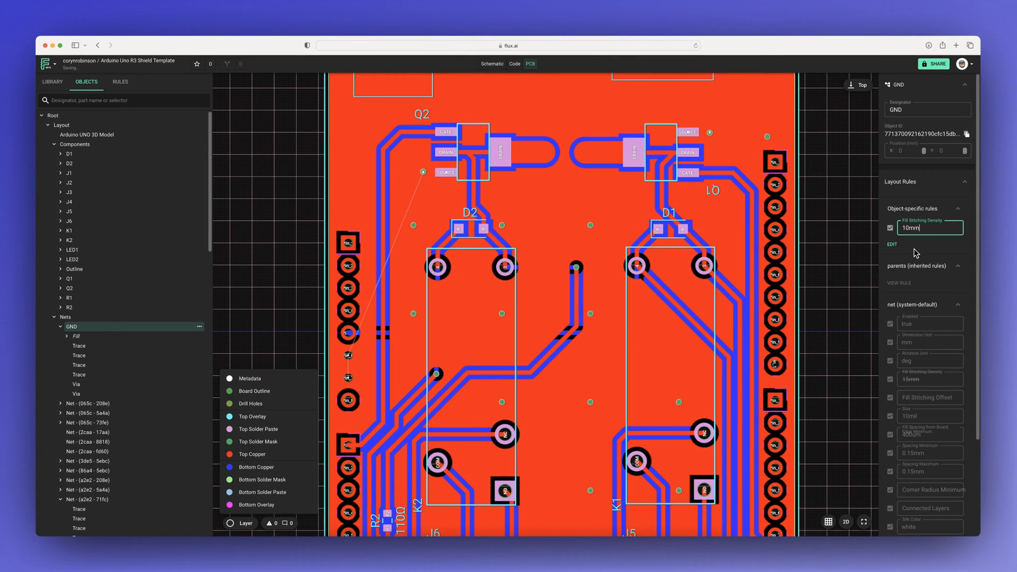
{"action": "left_click", "coordinate": [828, 254]}
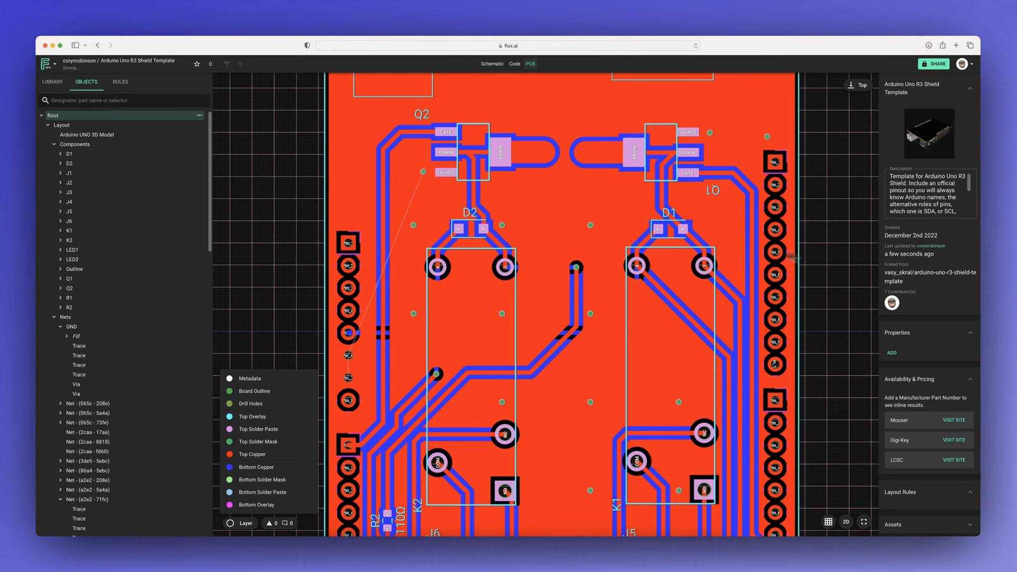
Step: Switch the board to the 3D view and orbit around it to inspect the assembled shield
{"action": "scroll", "coordinate": [440, 325], "scroll_direction": "down", "scroll_amount": 5}
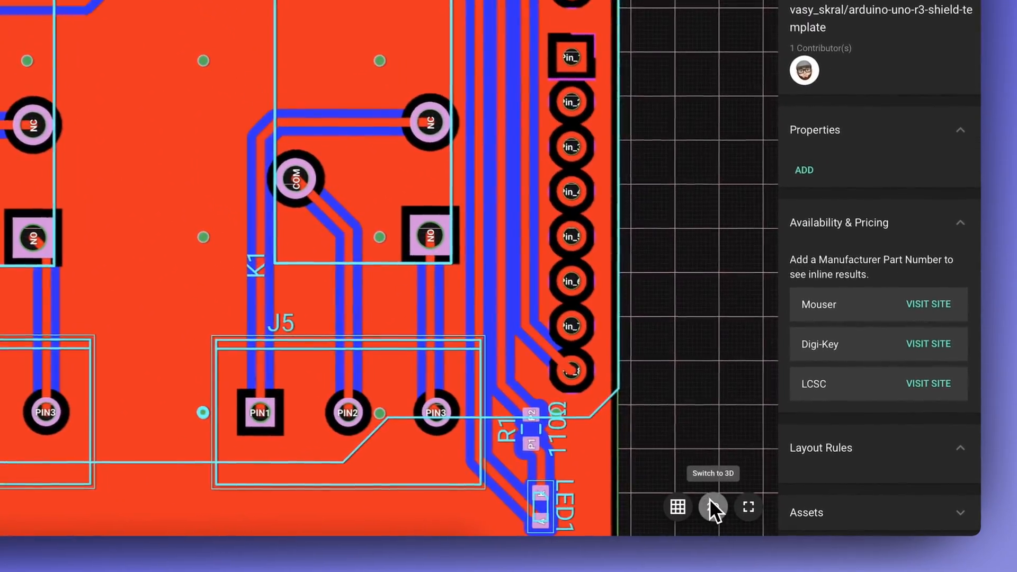
{"action": "left_click", "coordinate": [846, 521]}
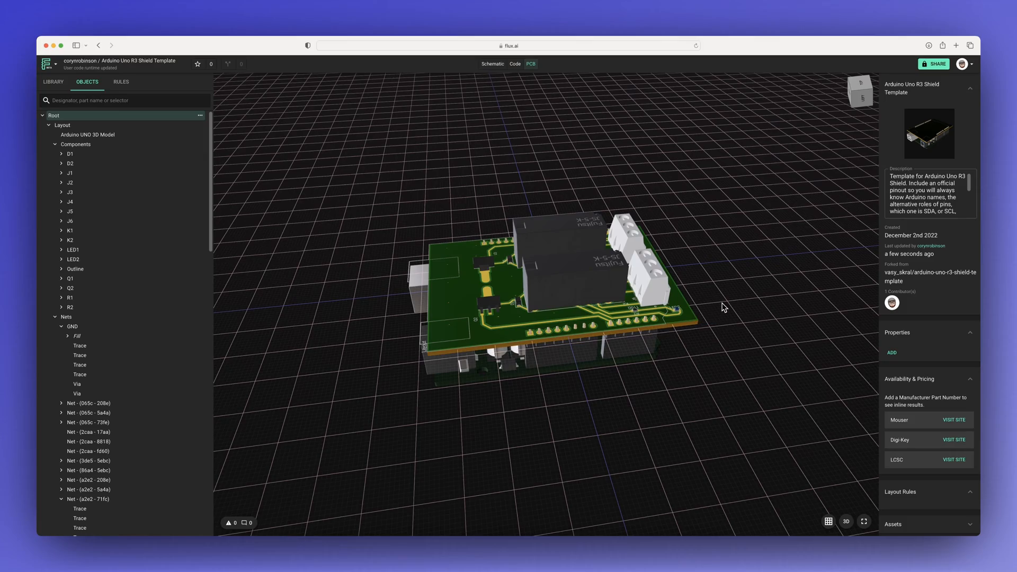
{"action": "left_click_drag", "start_coordinate": [724, 307], "coordinate": [503, 344]}
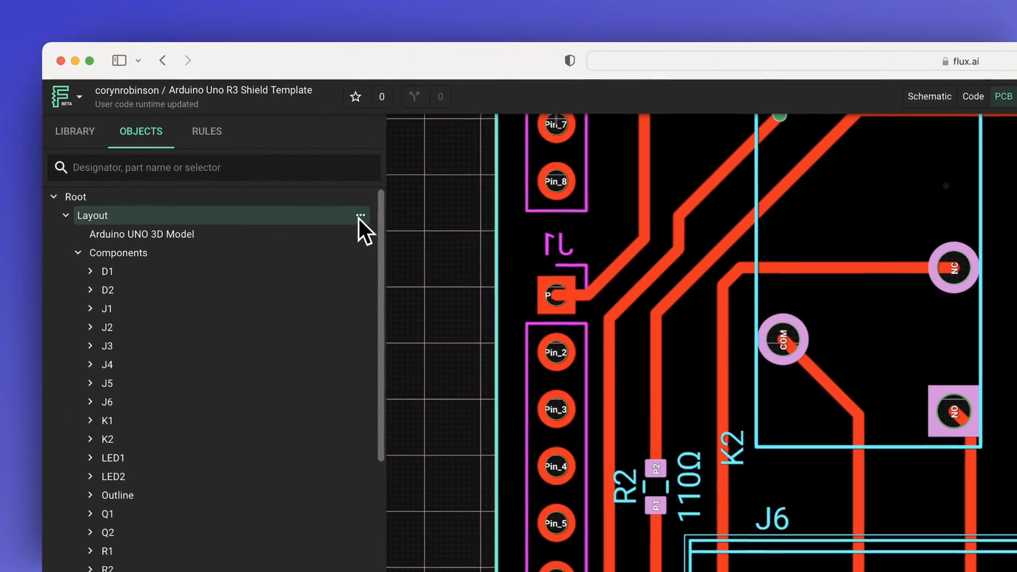
Step: Add a text object to the Layout object
{"action": "left_click", "coordinate": [207, 129]}
{"action": "mouse_move", "coordinate": [423, 331]}
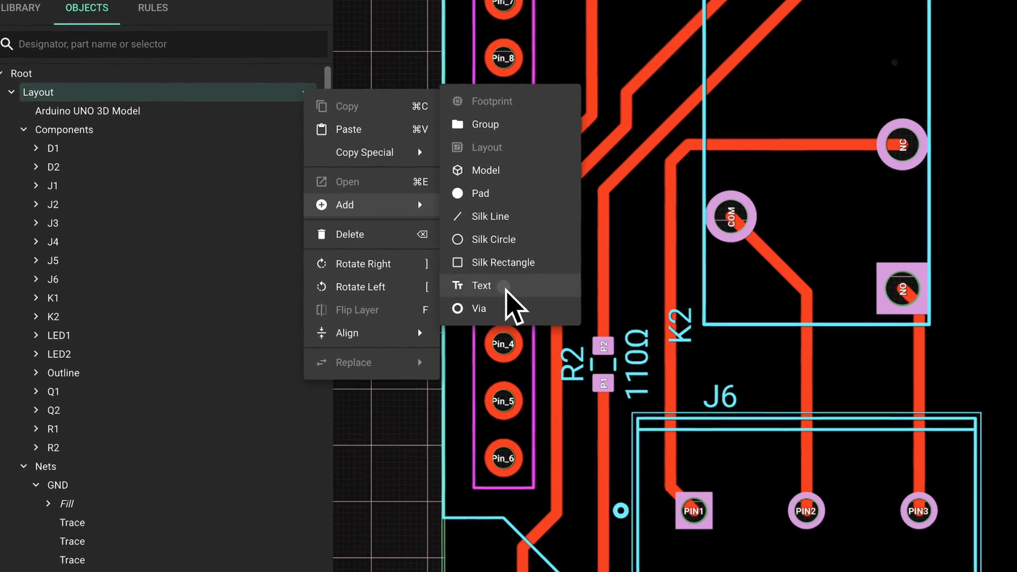
{"action": "left_click", "coordinate": [481, 286]}
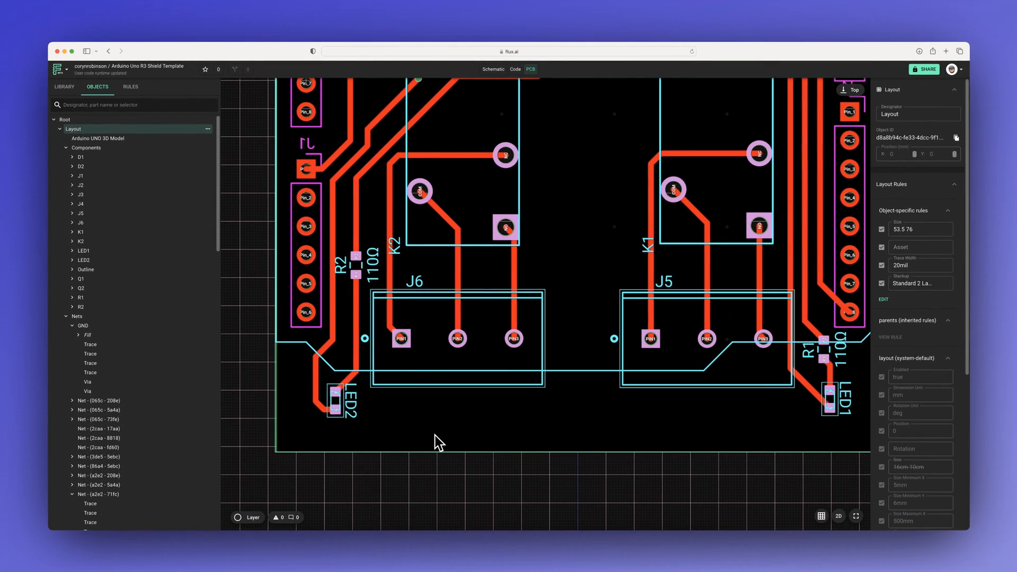
Step: Move the new text shape below J6's PIN1, near the board's lower edge, and change its text to NC
{"action": "scroll", "coordinate": [116, 359], "scroll_direction": "down", "scroll_amount": 8}
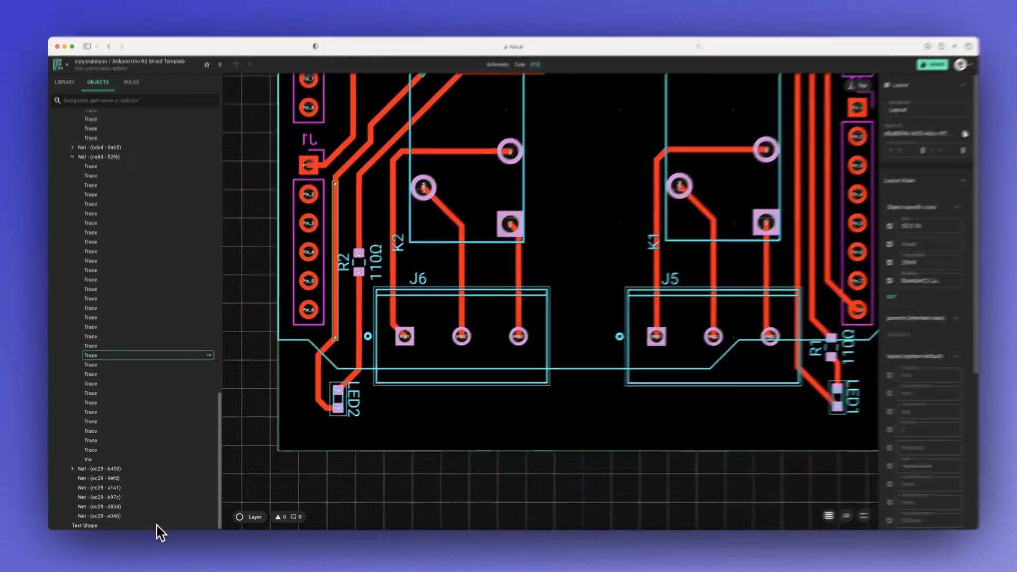
{"action": "left_click", "coordinate": [163, 525]}
{"action": "scroll", "coordinate": [399, 497], "scroll_direction": "down", "scroll_amount": 5}
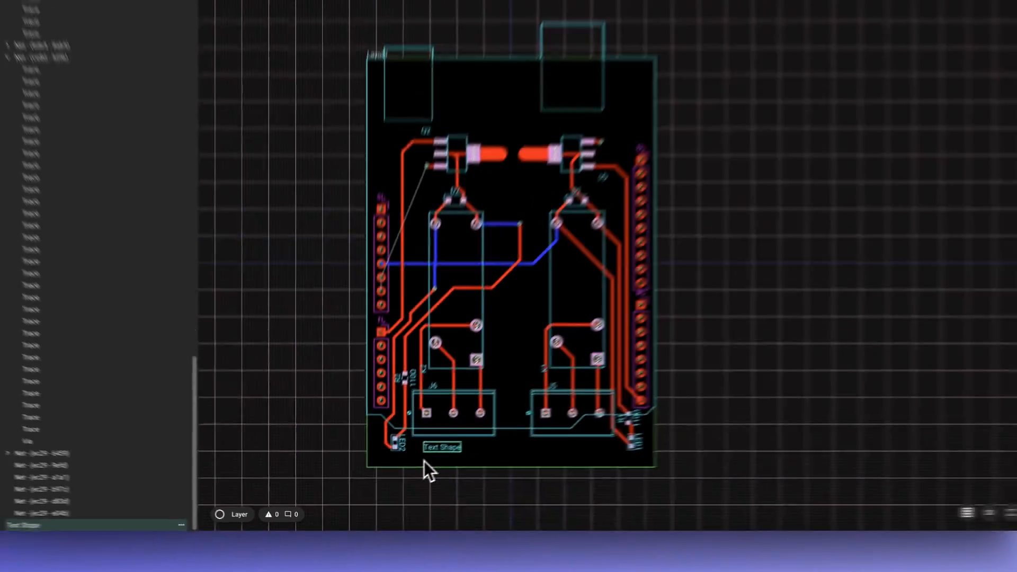
{"action": "scroll", "coordinate": [429, 471], "scroll_direction": "up", "scroll_amount": 5}
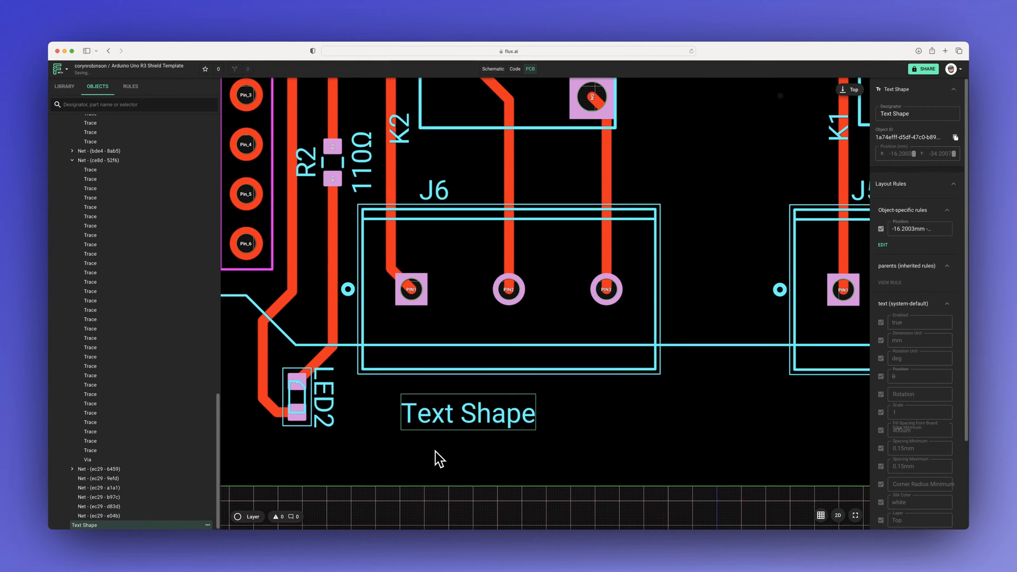
{"action": "scroll", "coordinate": [436, 454], "scroll_direction": "down", "scroll_amount": 3}
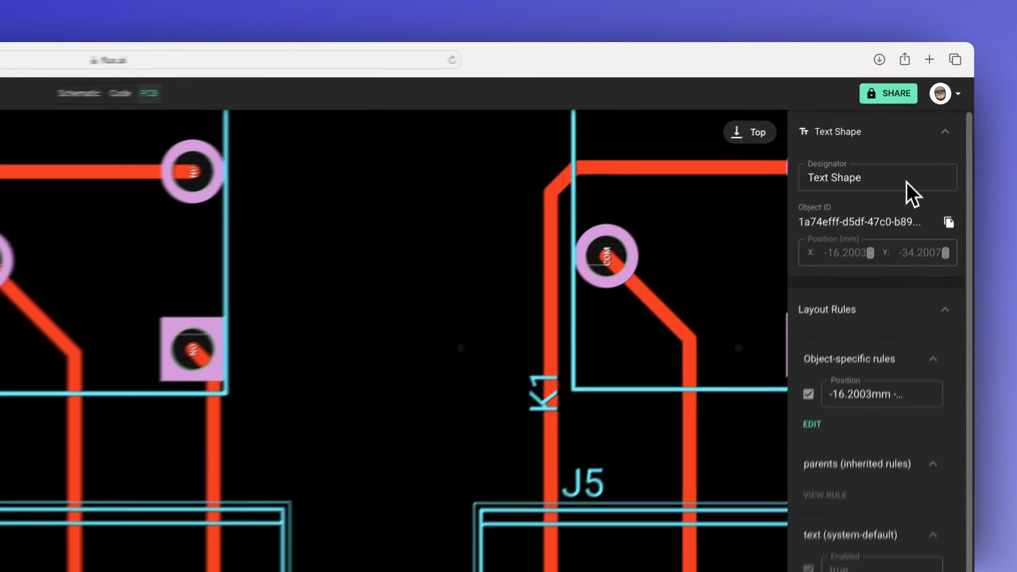
{"action": "triple_click", "coordinate": [933, 116]}
{"action": "type", "text": "NC"}
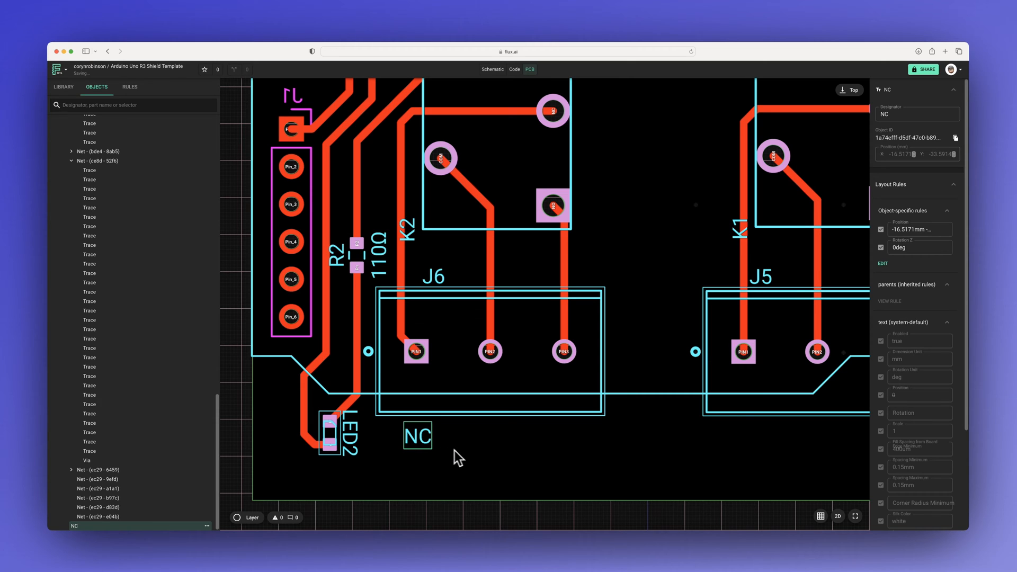
Step: Paste a copy of the NC label, place it below J6's PIN3, and change its text to NO
{"action": "key", "text": "super+v"}
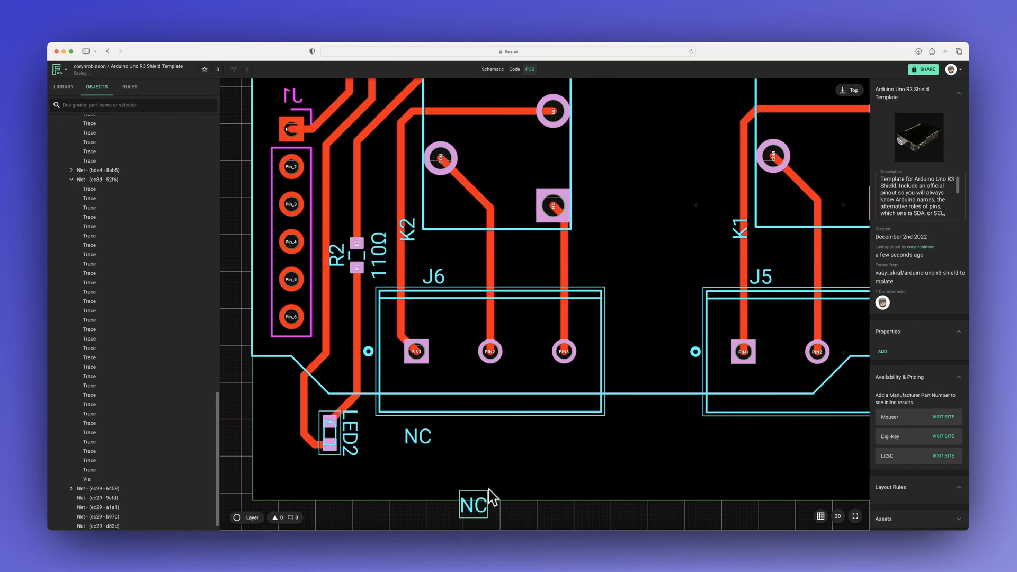
{"action": "left_click_drag", "start_coordinate": [486, 496], "coordinate": [515, 447]}
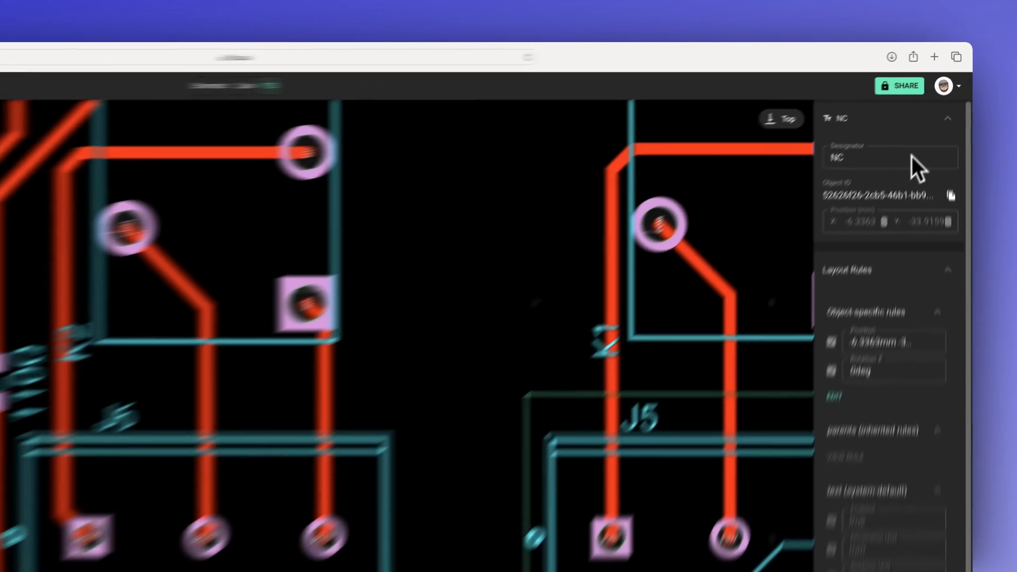
{"action": "left_click", "coordinate": [928, 119]}
{"action": "key", "text": "BackSpace"}
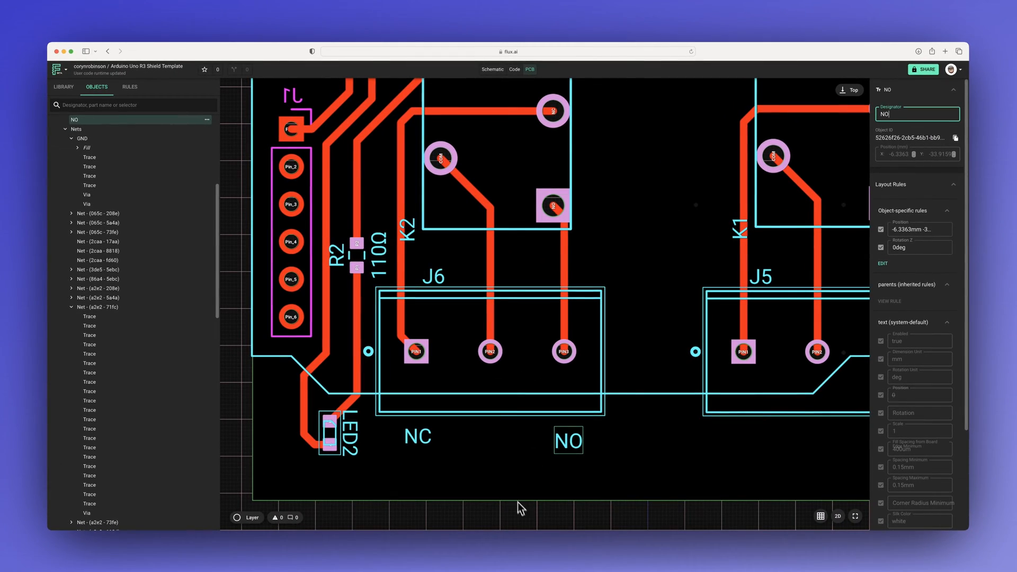
{"action": "left_click", "coordinate": [517, 502]}
Step: Paste another copy of the NC label between the NC and NO labels and change its text to COM
{"action": "key", "text": "ctrl+v"}
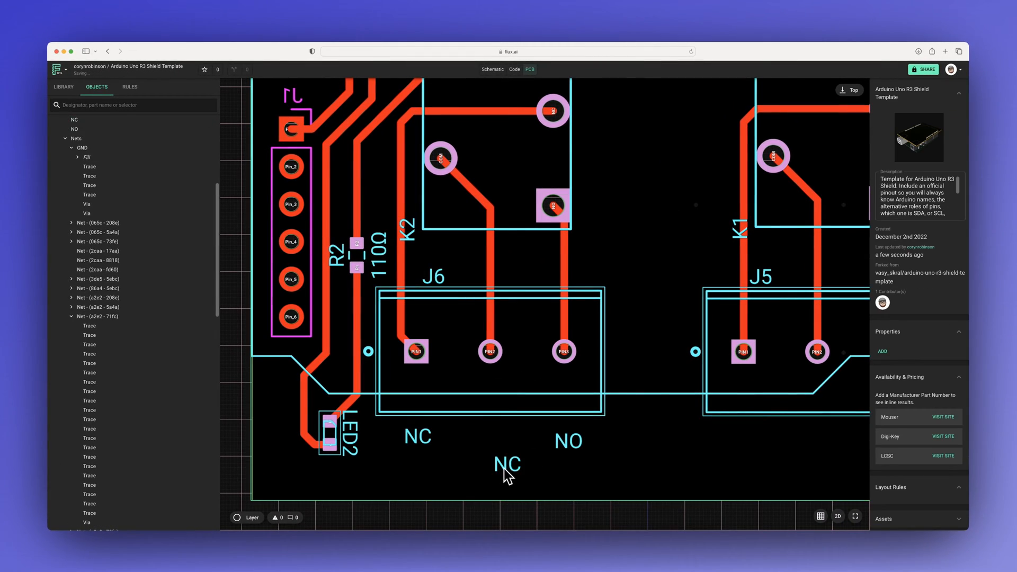
{"action": "left_click", "coordinate": [910, 116]}
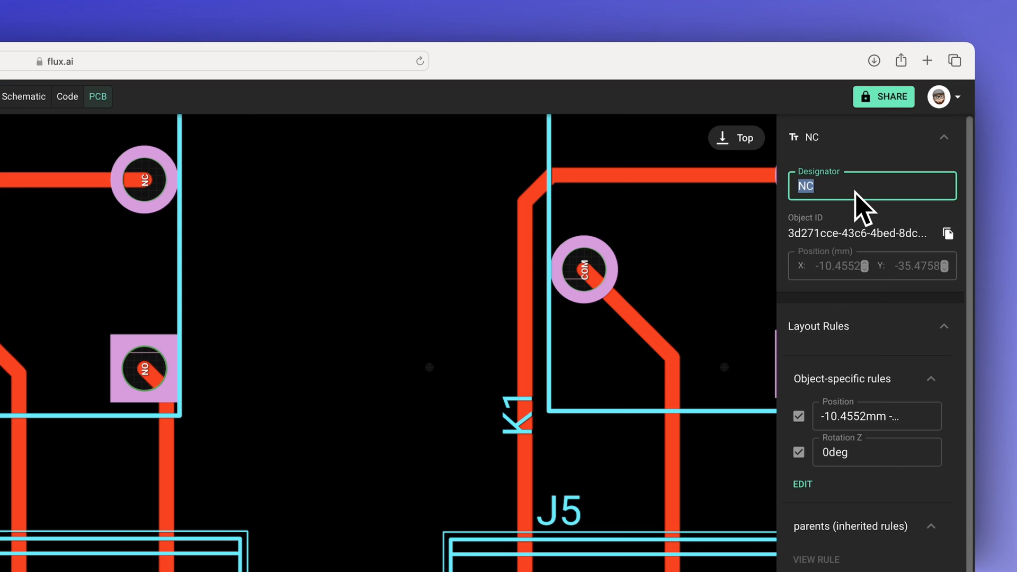
{"action": "type", "text": "COM"}
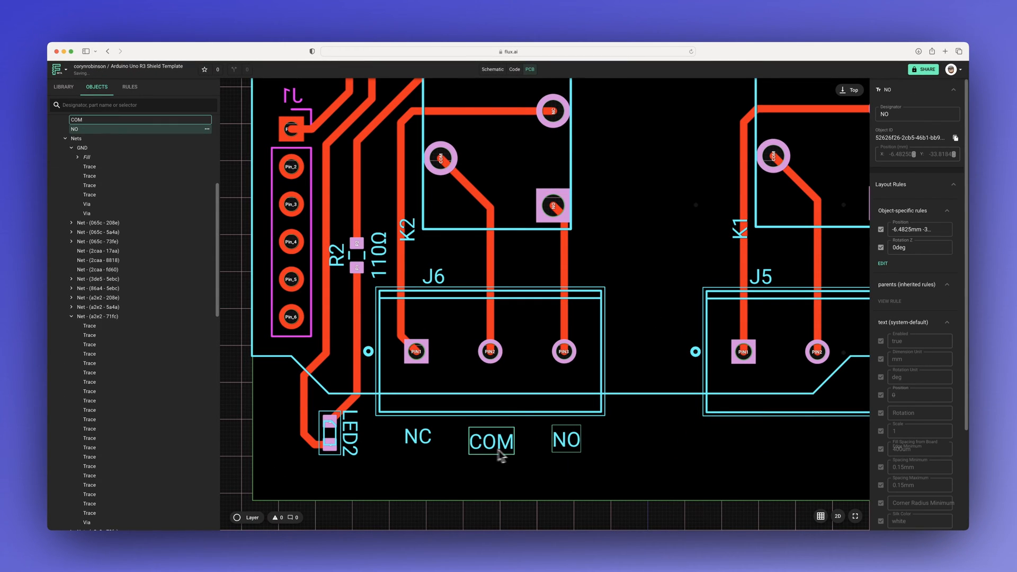
Step: Align the NC, COM and NO labels below J6 by their top edges
{"action": "left_click", "coordinate": [419, 440], "text": "shift"}
{"action": "right_click", "coordinate": [419, 444]}
{"action": "mouse_move", "coordinate": [484, 489]}
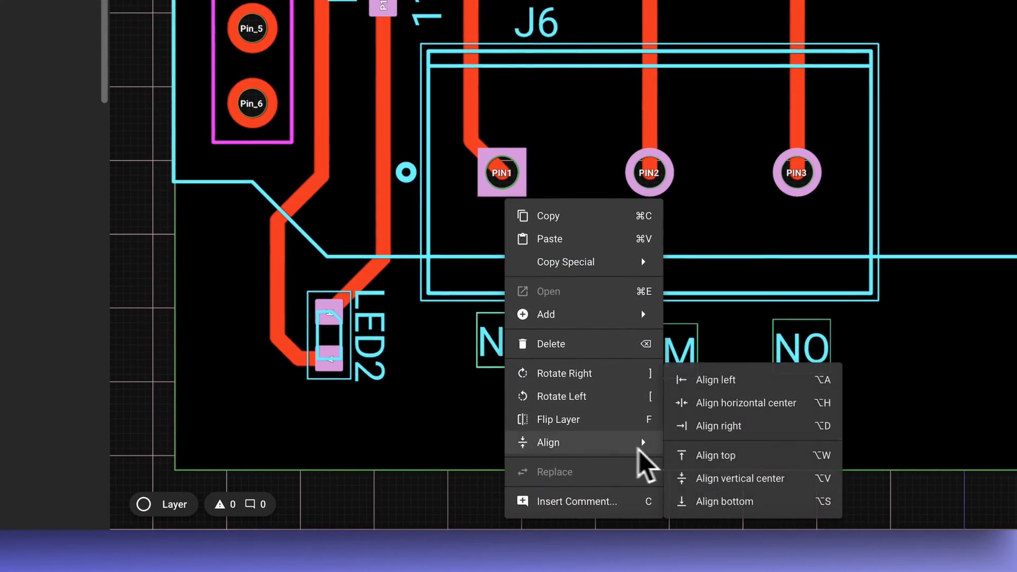
{"action": "left_click", "coordinate": [700, 456]}
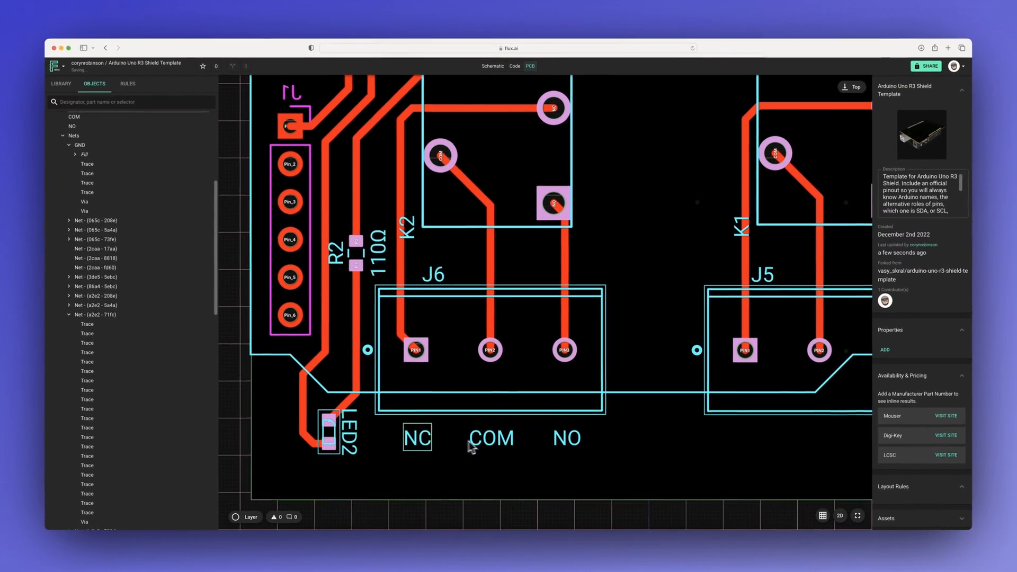
Step: Copy the NC, COM and NO labels from J6 and place the copies below J5's PIN1, PIN2 and PIN3
{"action": "left_click", "coordinate": [471, 443]}
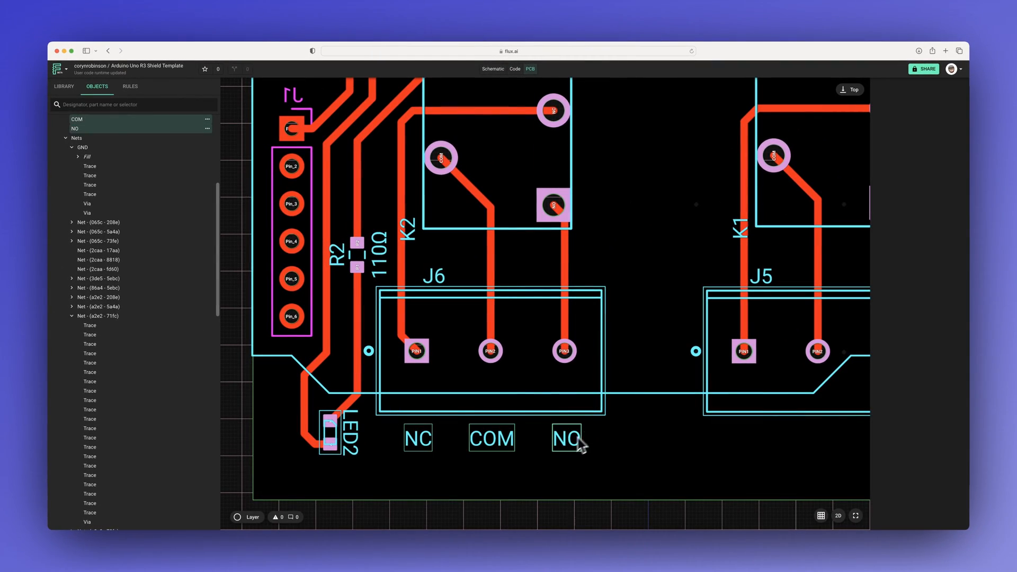
{"action": "key", "text": "super+c"}
{"action": "scroll", "coordinate": [602, 423], "scroll_direction": "right", "scroll_amount": 4}
{"action": "left_click", "coordinate": [592, 440]}
{"action": "key", "text": "super+v"}
{"action": "left_click_drag", "start_coordinate": [603, 447], "coordinate": [534, 469]}
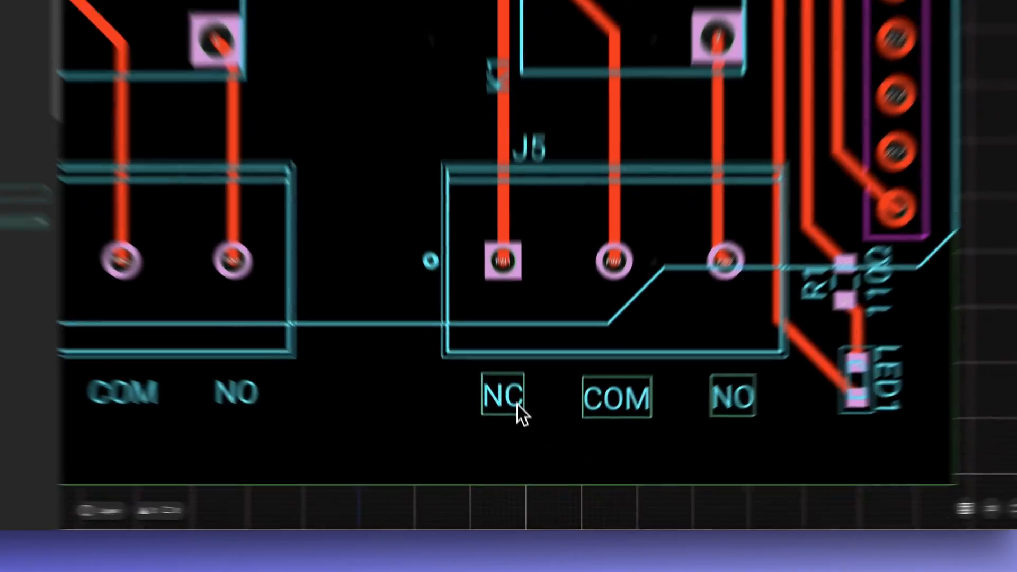
Step: Align the NC, COM and NO labels below J5 with each other
{"action": "right_click", "coordinate": [526, 448]}
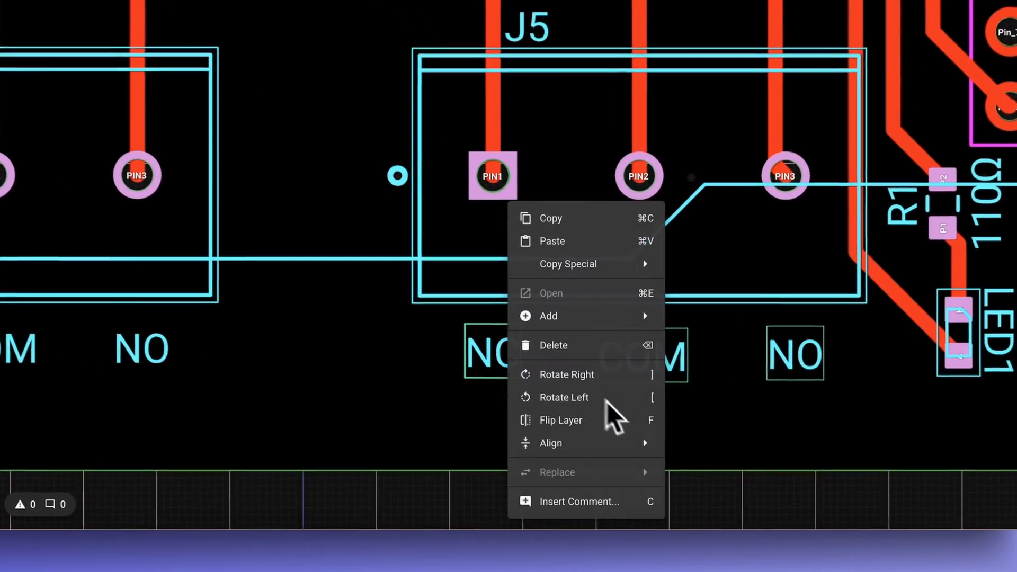
{"action": "mouse_move", "coordinate": [576, 486]}
{"action": "left_click", "coordinate": [541, 477]}
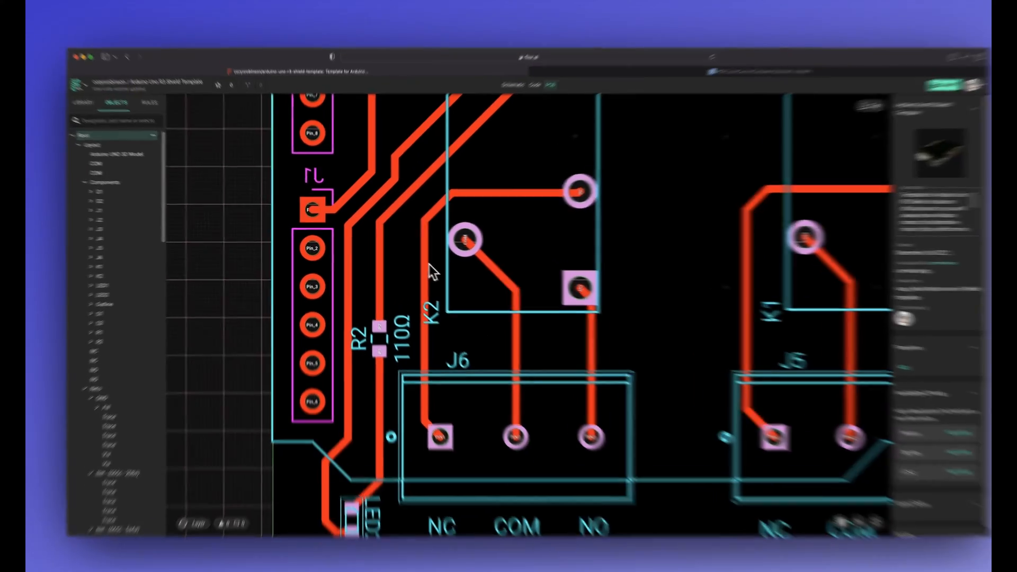
Step: Add a Trace Width layout rule of 60 mil to the net joining K2's NC pad and J6's PIN1
{"action": "left_click", "coordinate": [416, 264]}
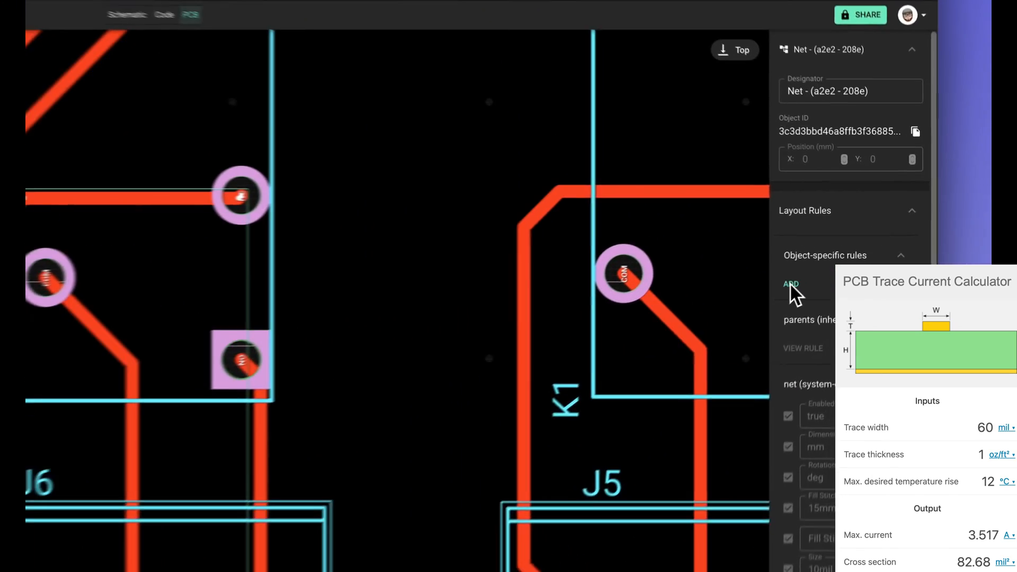
{"action": "left_click", "coordinate": [773, 289]}
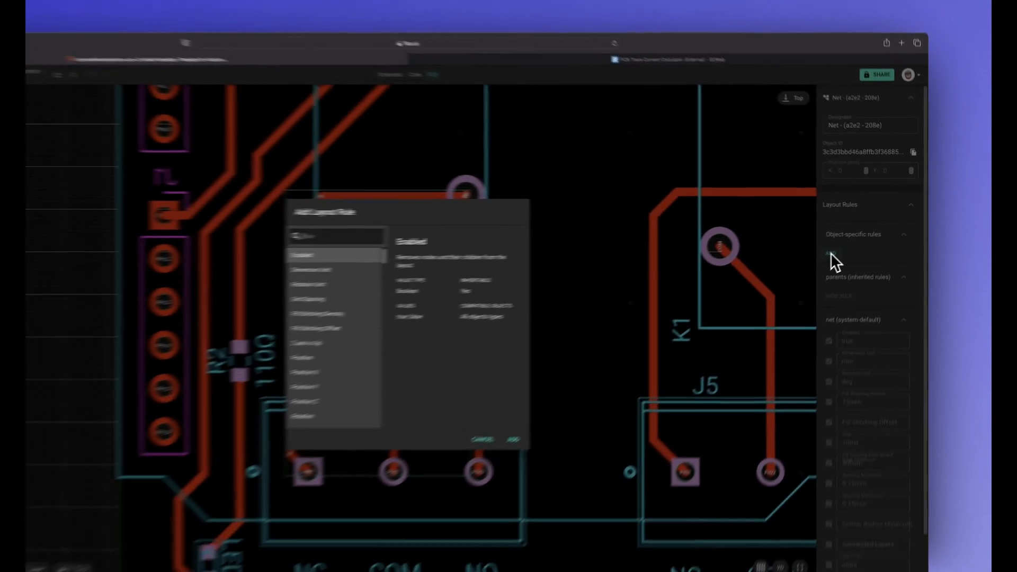
{"action": "type", "text": "trace width"}
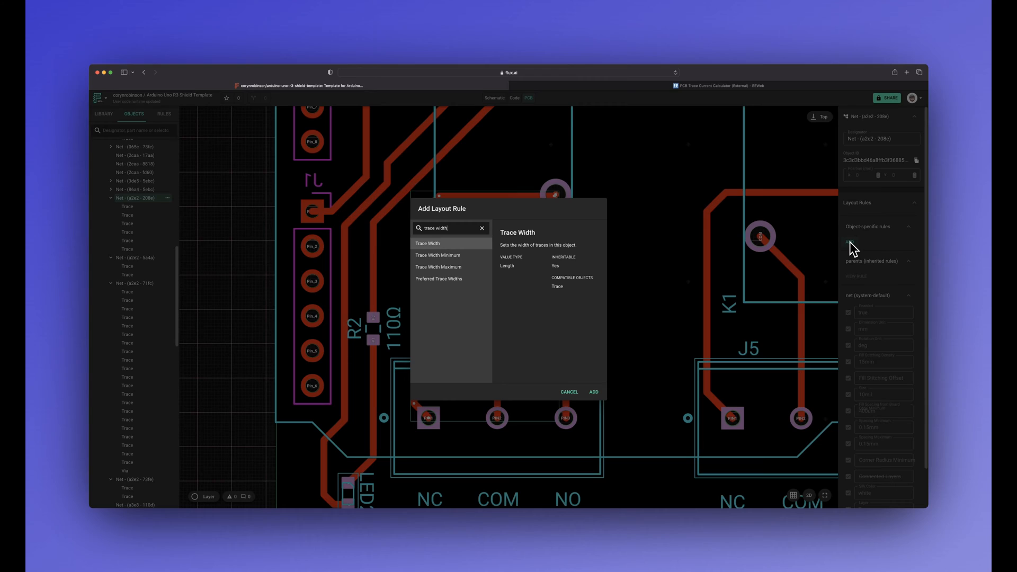
{"action": "key", "text": "Return"}
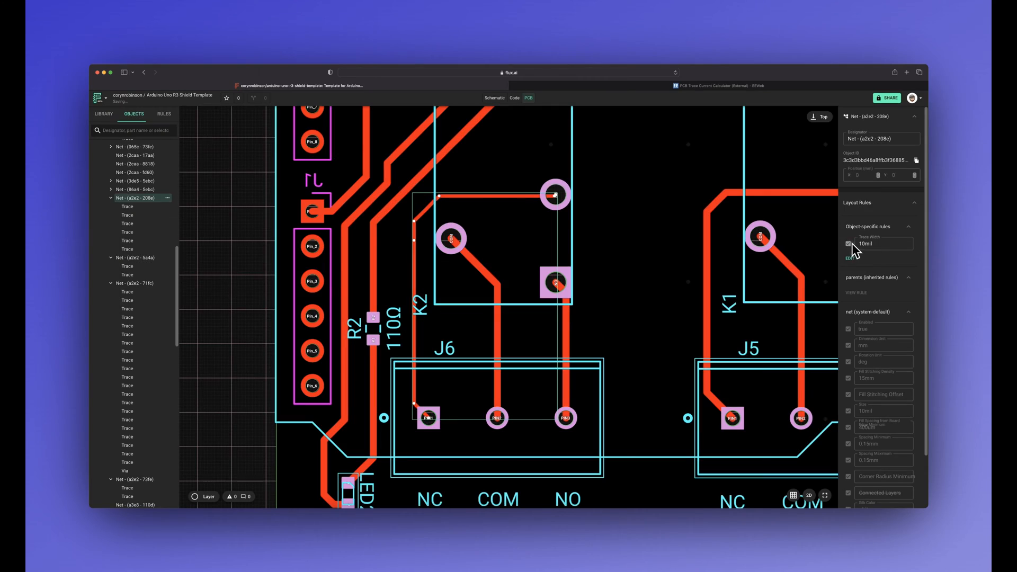
{"action": "left_click", "coordinate": [861, 243]}
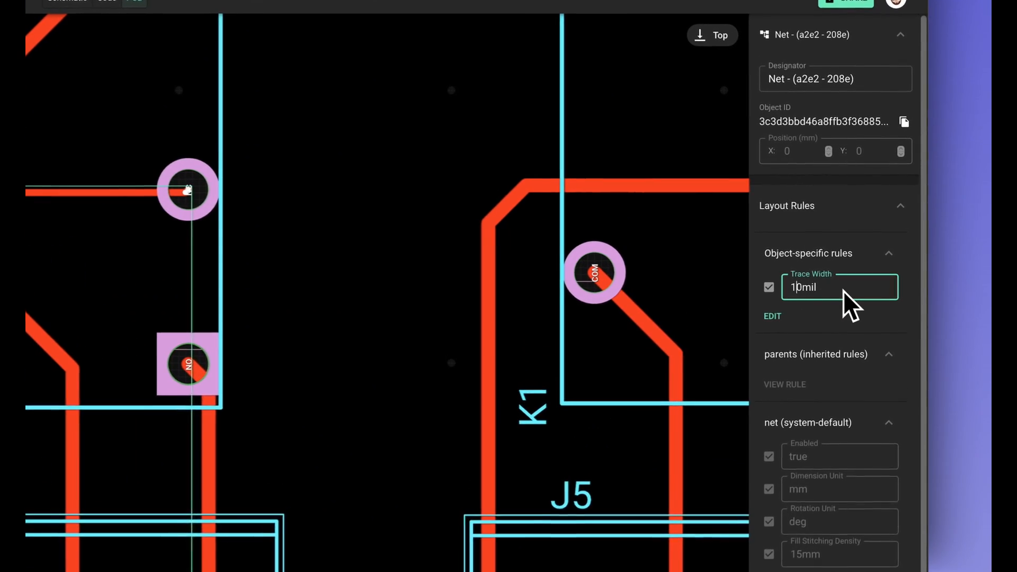
{"action": "key", "text": "BackSpace"}
{"action": "type", "text": "6"}
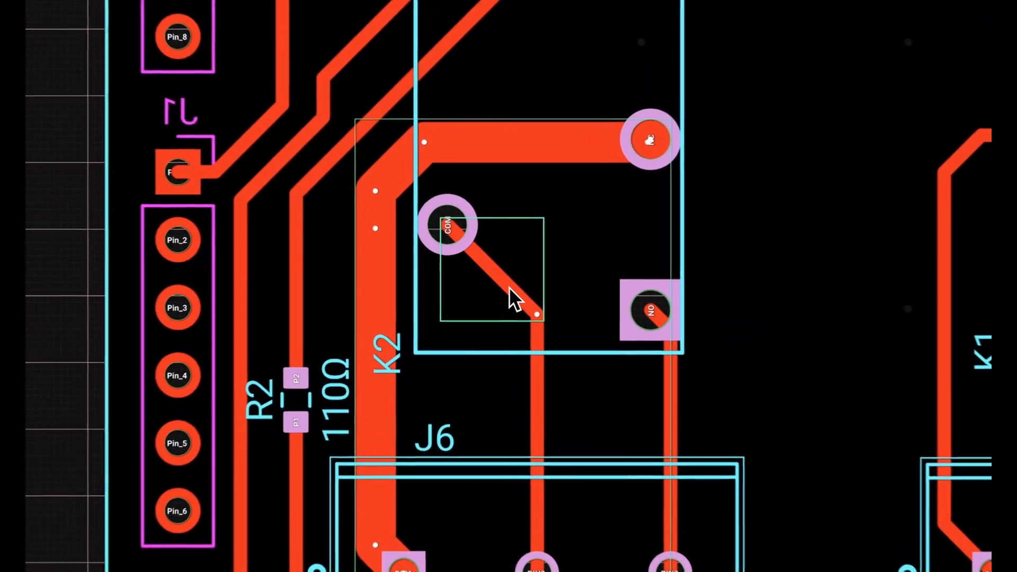
Step: Add a Trace Width layout rule of 60 mil to the net joining K2's COM pad and J6's PIN2
{"action": "left_click", "coordinate": [510, 288]}
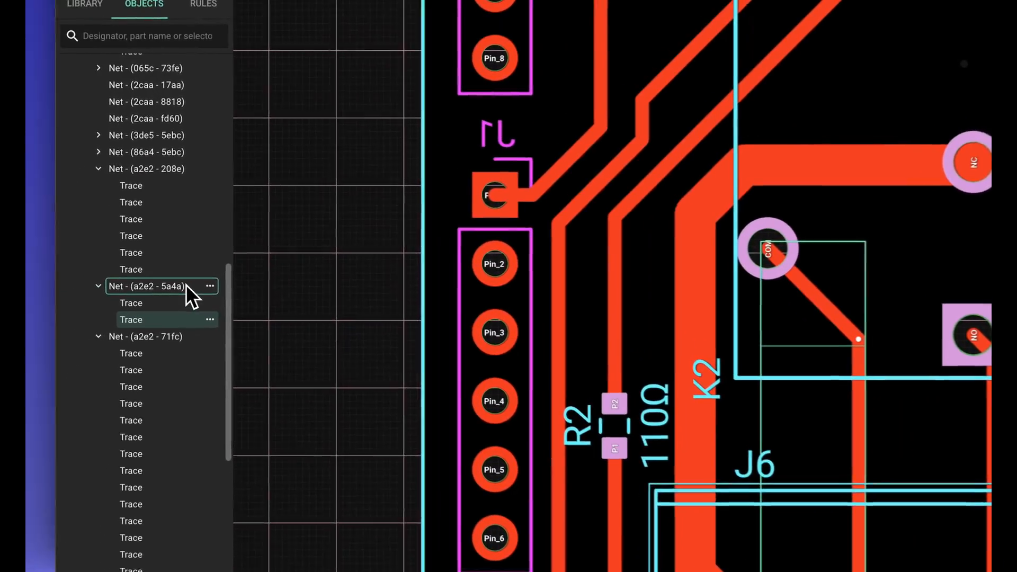
{"action": "left_click", "coordinate": [187, 288]}
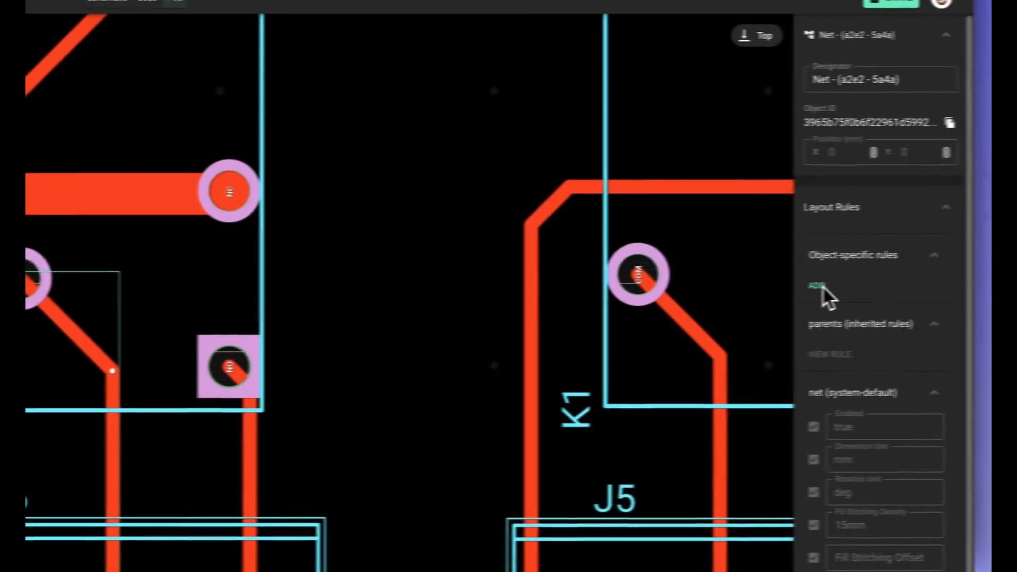
{"action": "left_click", "coordinate": [822, 286]}
{"action": "type", "text": "tra"}
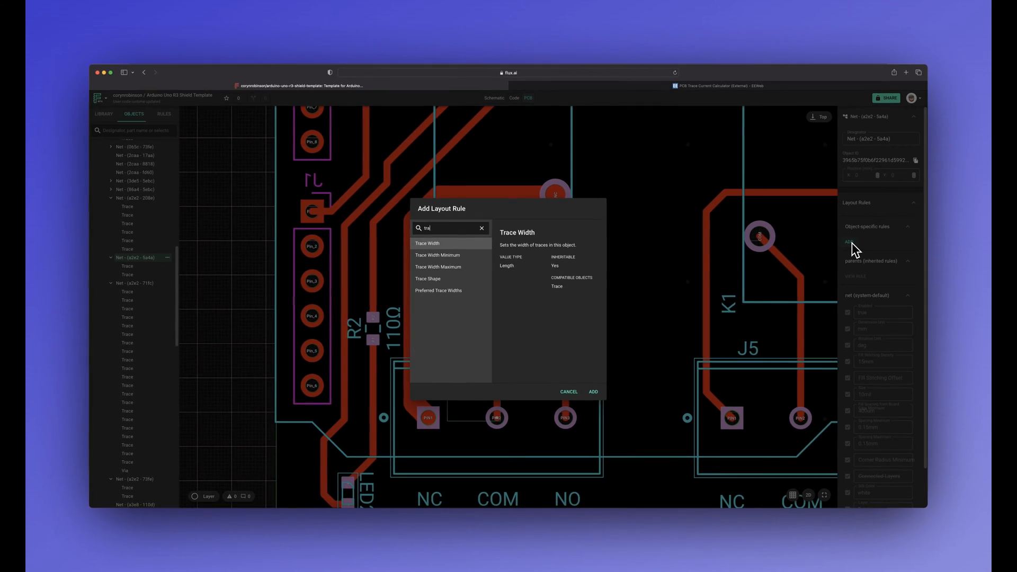
{"action": "key", "text": "Return"}
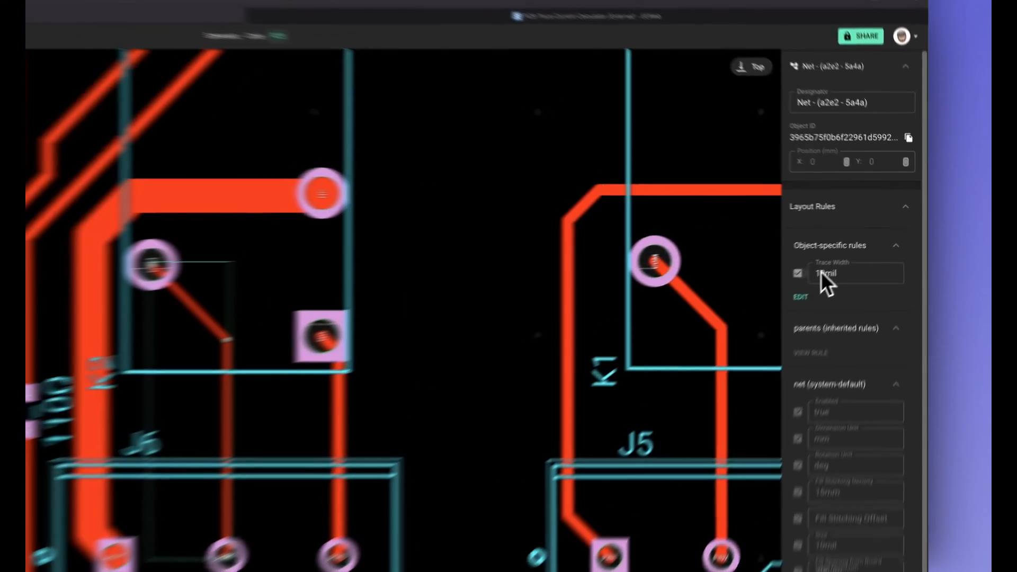
{"action": "left_click", "coordinate": [822, 273]}
{"action": "key", "text": "BackSpace"}
{"action": "key", "text": "BackSpace"}
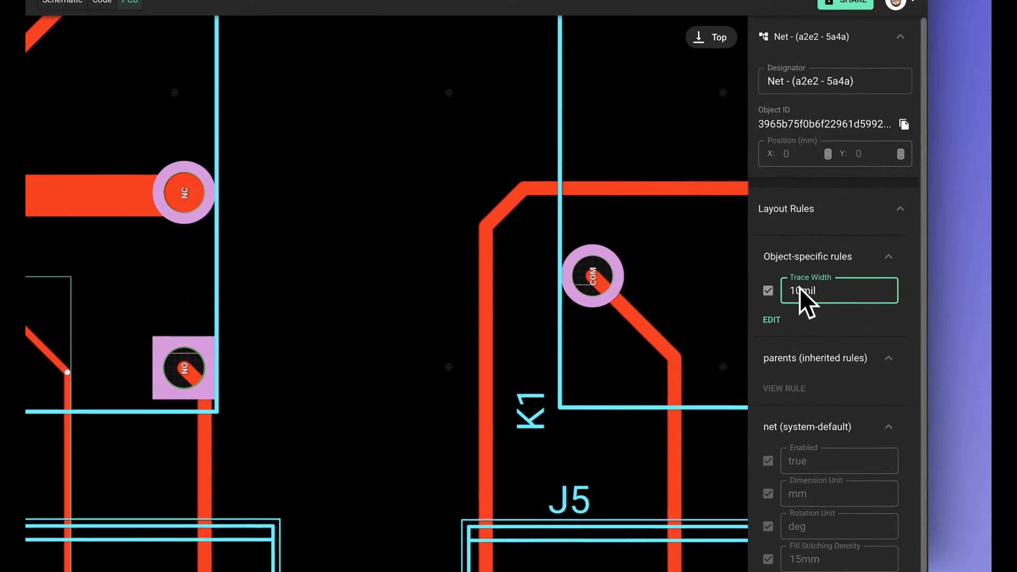
{"action": "type", "text": "60"}
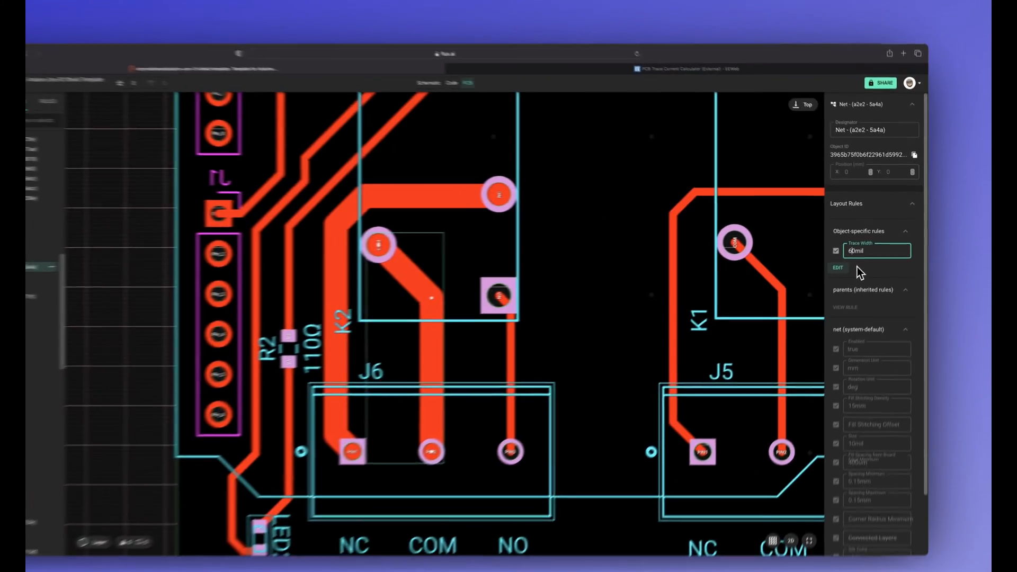
{"action": "key", "text": "Return"}
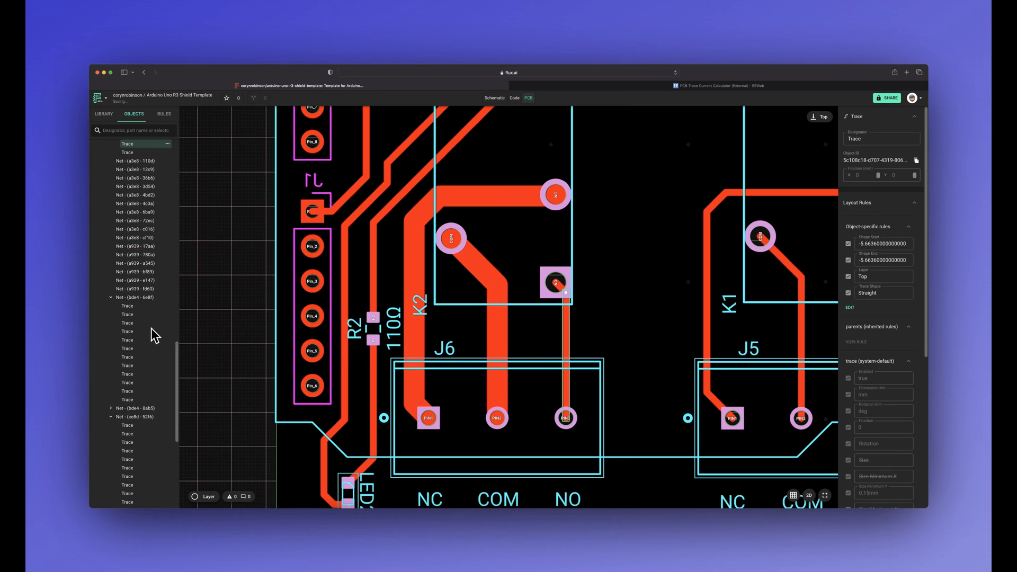
Step: Add a Trace Width layout rule of 60 mil to the net joining K2's NO pad and J6's PIN3
{"action": "left_click", "coordinate": [144, 240]}
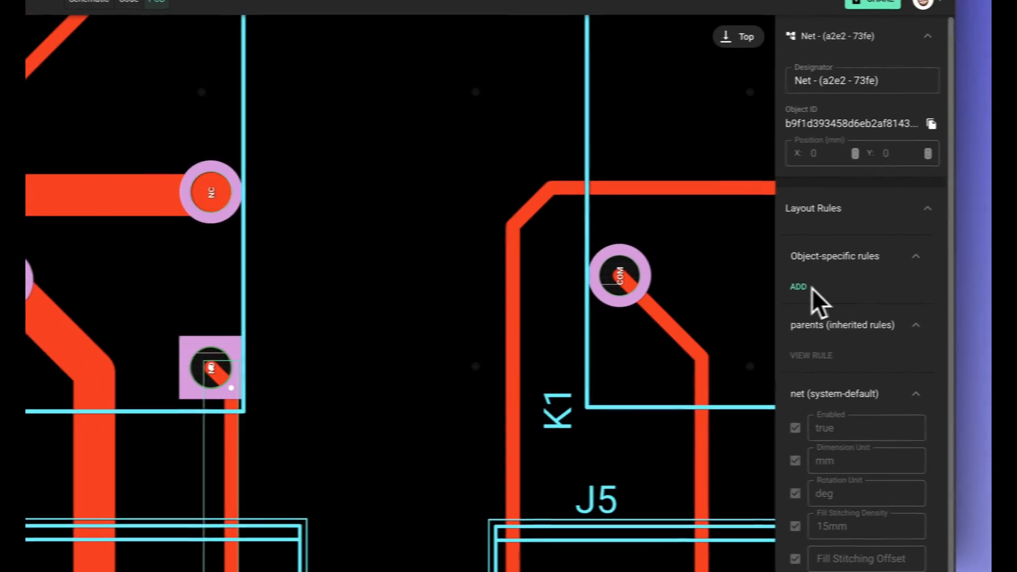
{"action": "left_click", "coordinate": [770, 288]}
{"action": "type", "text": "tra"}
{"action": "key", "text": "Return"}
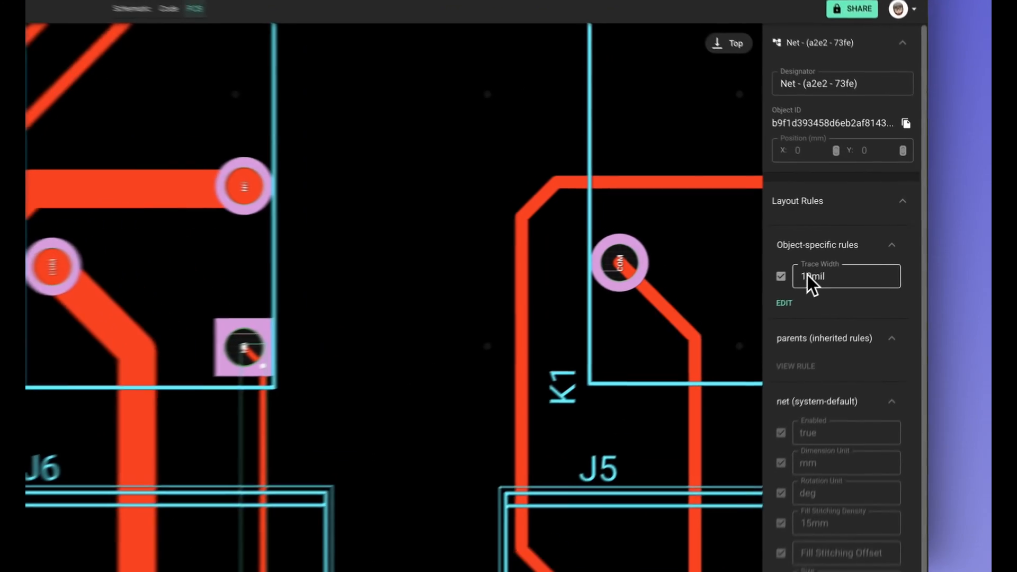
{"action": "left_click", "coordinate": [807, 276]}
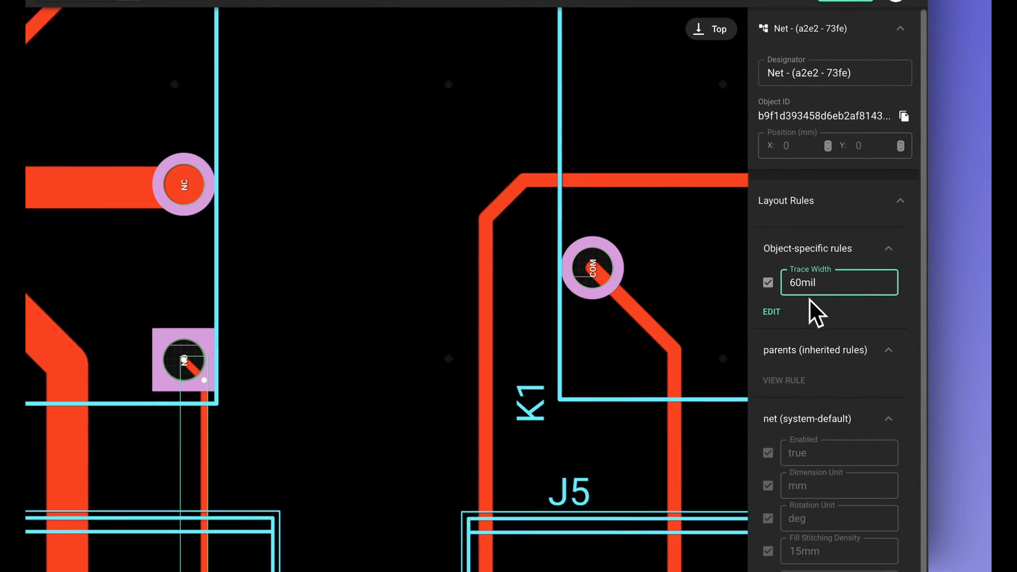
{"action": "left_click", "coordinate": [810, 301]}
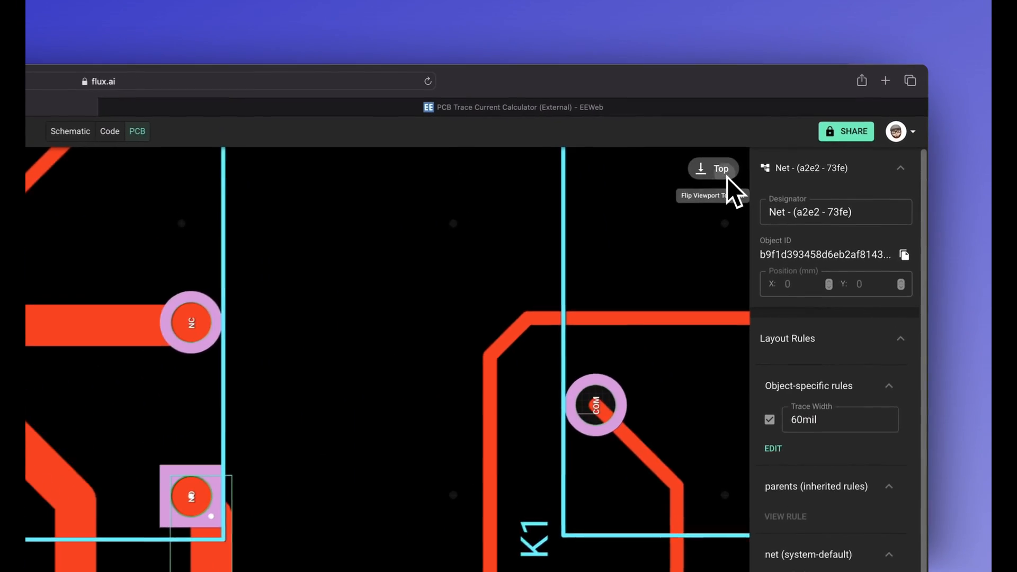
Step: On the bottom layer, route traces from K2's NO pad to J6's PIN3 and from its COM pad to PIN2
{"action": "left_click", "coordinate": [726, 175]}
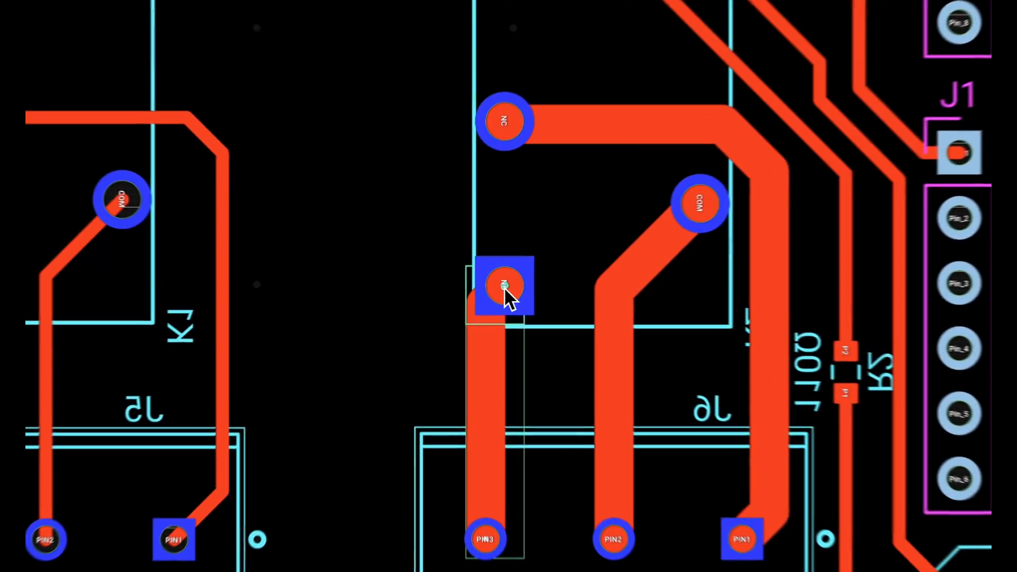
{"action": "left_click", "coordinate": [461, 284]}
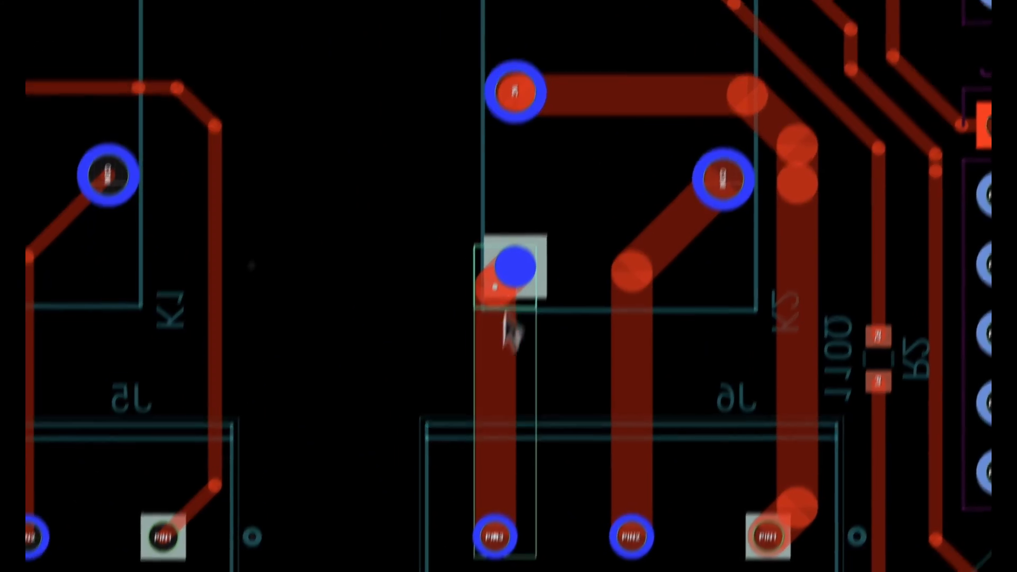
{"action": "left_click", "coordinate": [515, 321]}
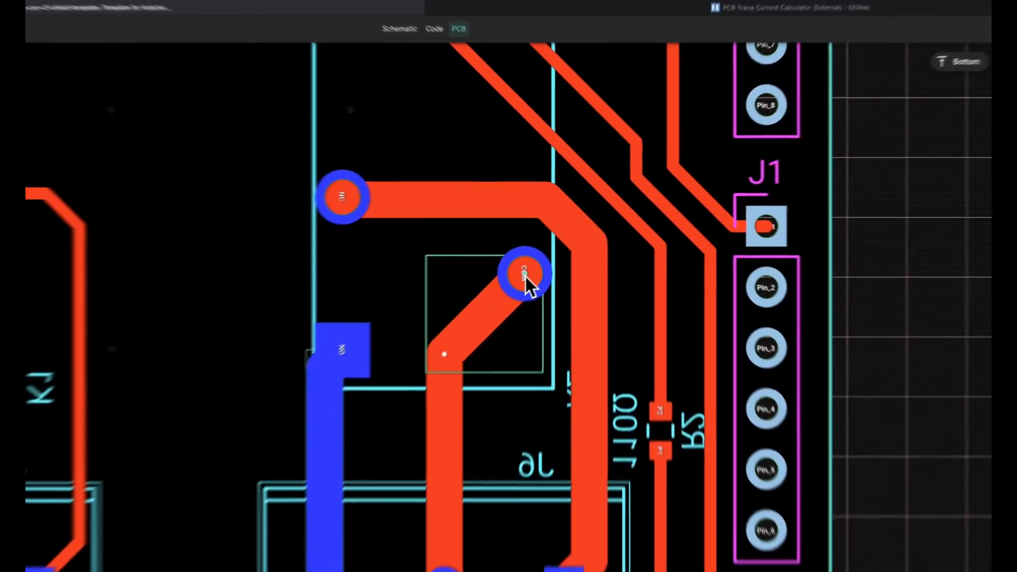
{"action": "left_click", "coordinate": [597, 190]}
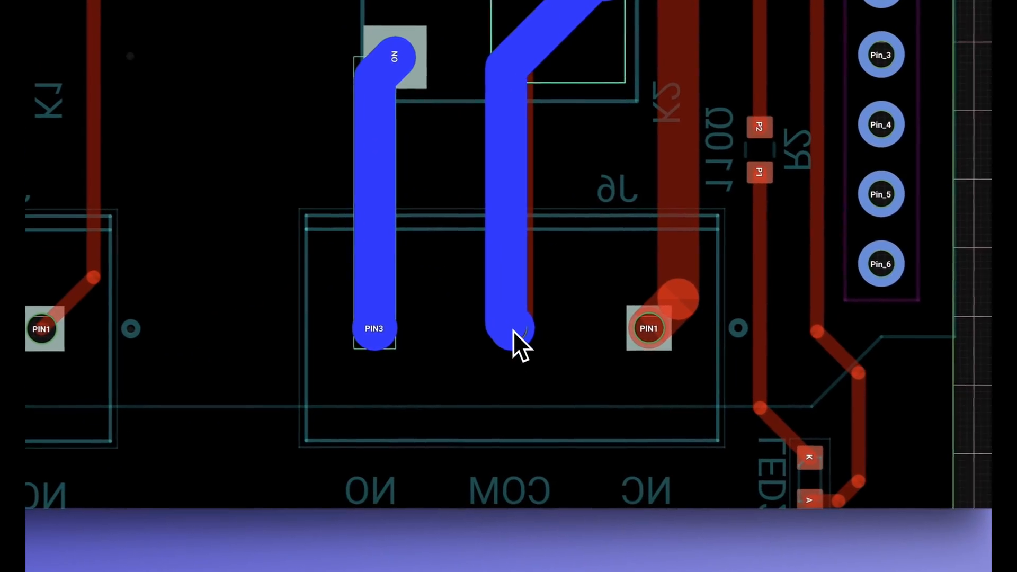
{"action": "left_click", "coordinate": [569, 406]}
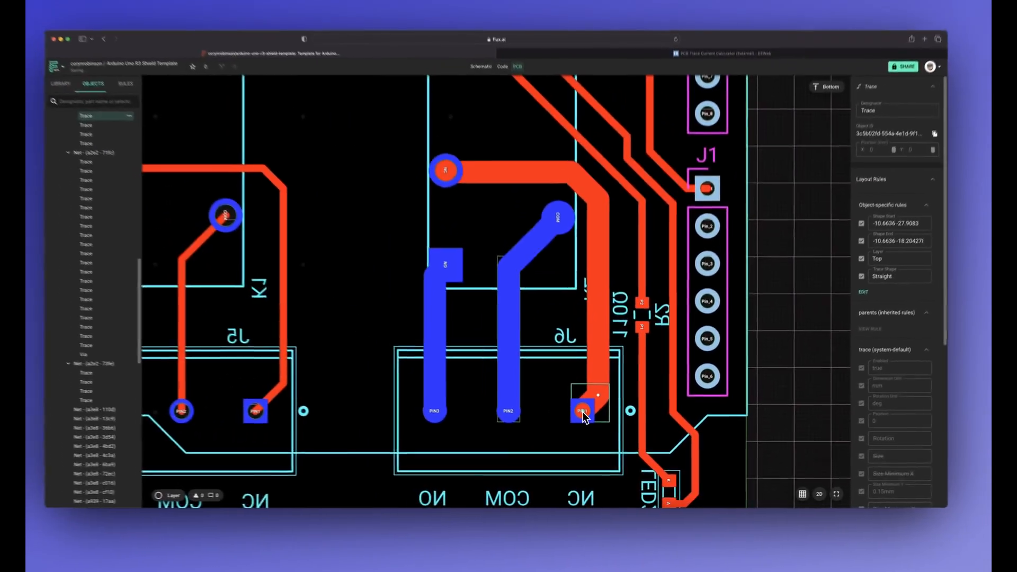
Step: Route a bottom-layer trace from J6's PIN1 to K2's NC pad, following the path of the top-layer trace
{"action": "left_click", "coordinate": [565, 329]}
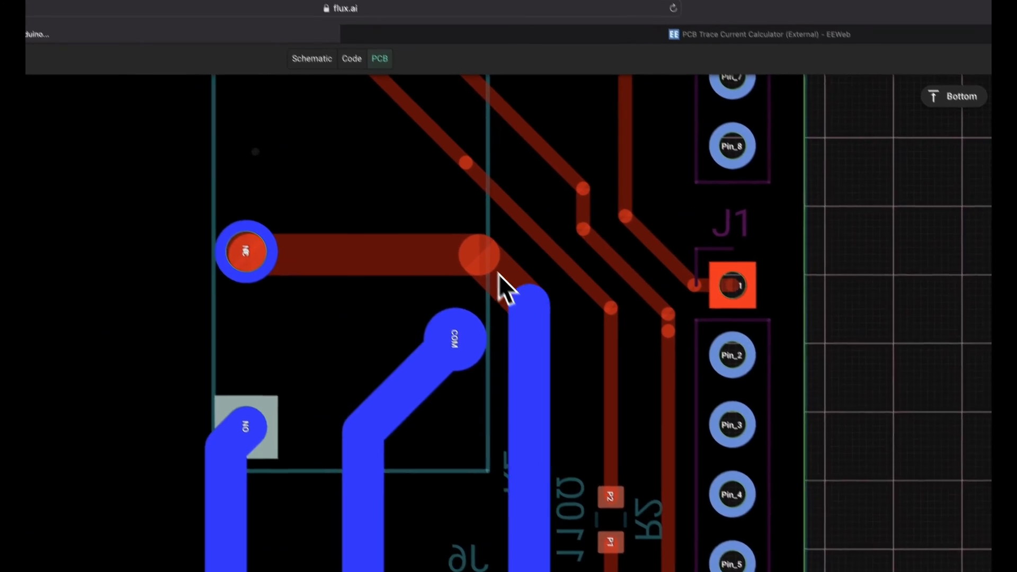
{"action": "left_click", "coordinate": [466, 201]}
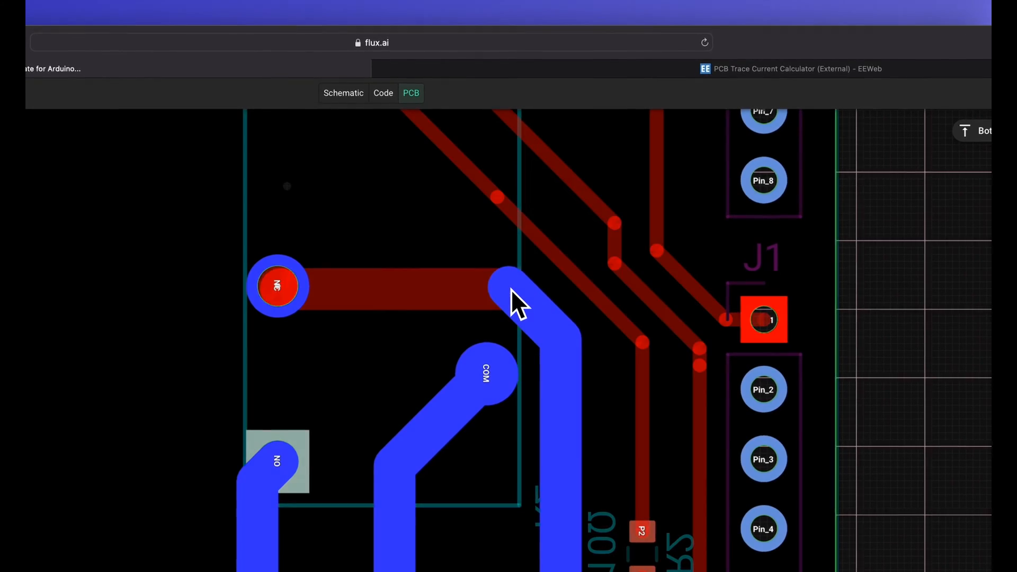
{"action": "left_click", "coordinate": [510, 289]}
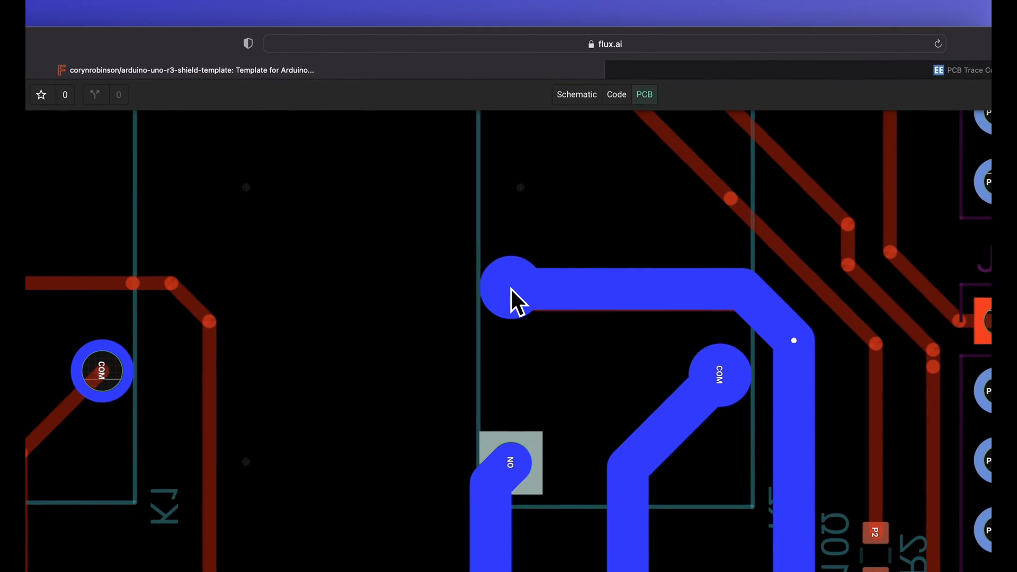
{"action": "left_click", "coordinate": [510, 289]}
{"action": "left_click", "coordinate": [499, 219]}
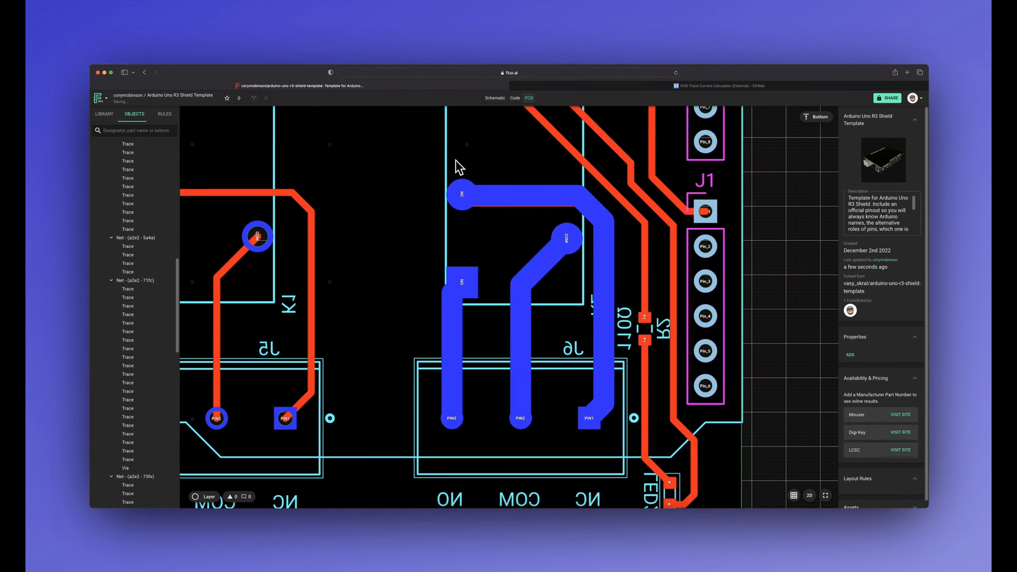
{"action": "scroll", "coordinate": [625, 286], "scroll_direction": "left", "scroll_amount": 5}
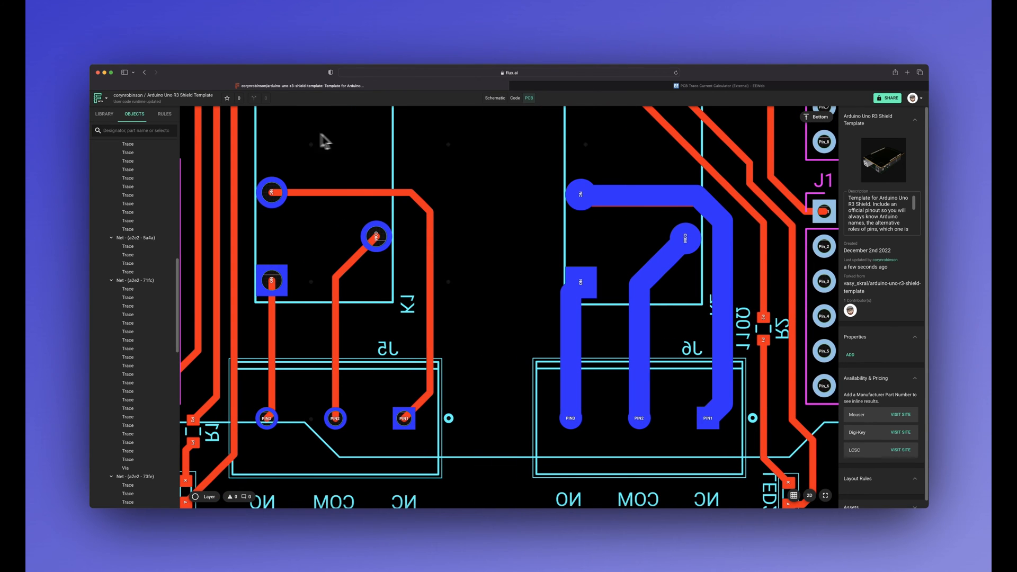
Step: Rename the project as Arduino Uno R3 Relay Shield
{"action": "double_click", "coordinate": [207, 96]}
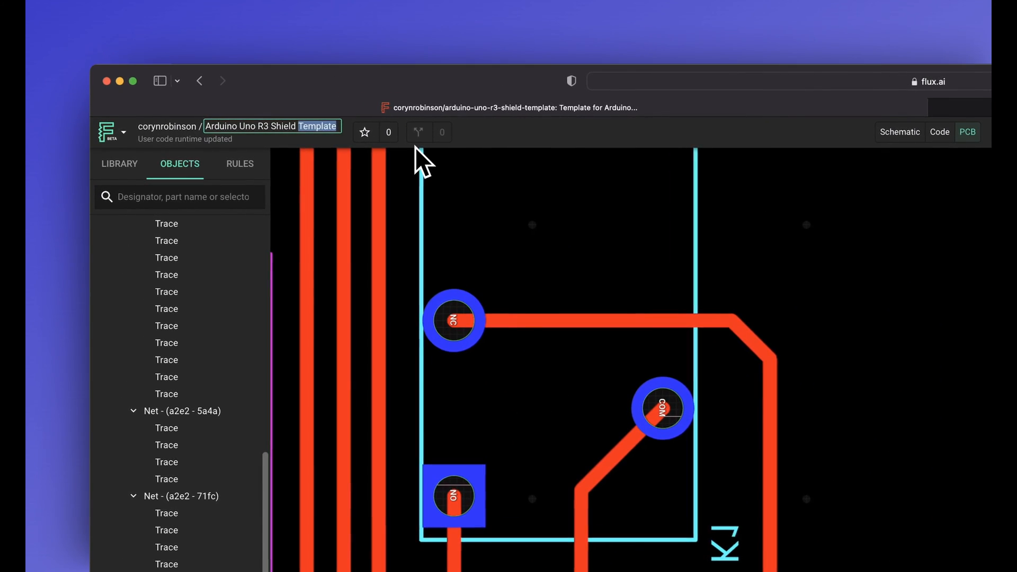
{"action": "key", "text": "BackSpace"}
{"action": "key", "text": "alt+Left"}
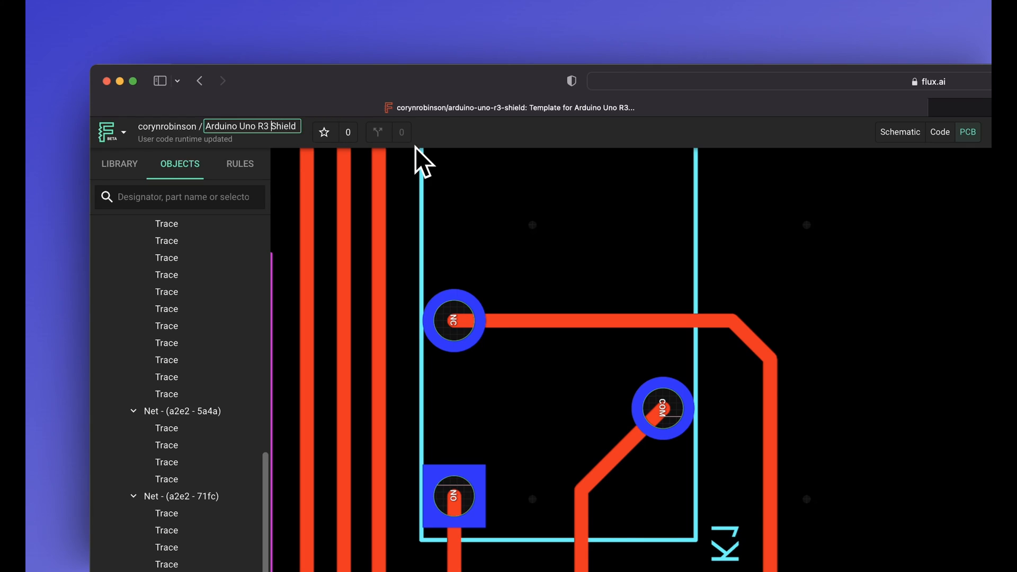
{"action": "type", "text": "Relay"}
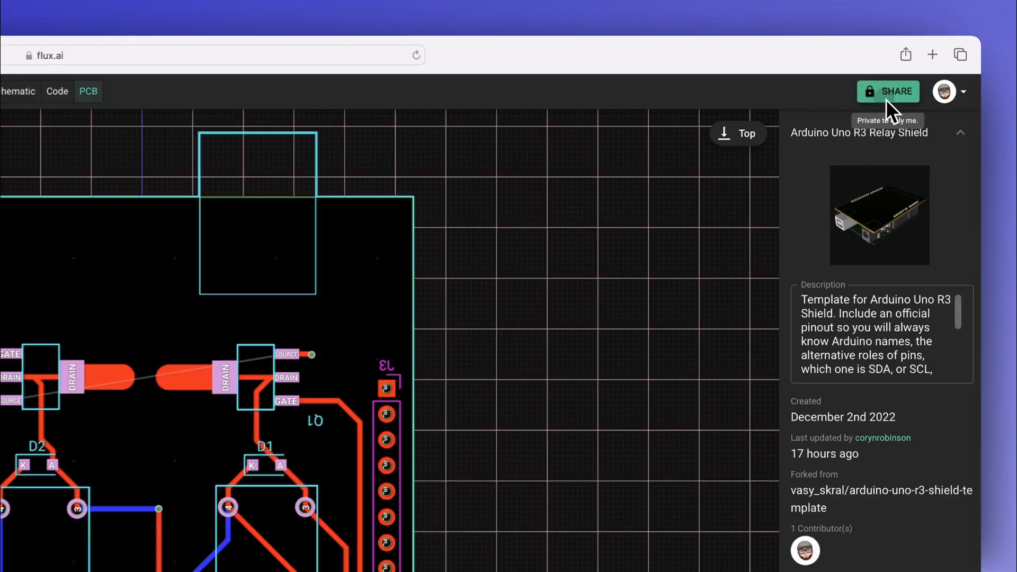
Step: Set the project's sharing permission to Anyone can view and finish sharing
{"action": "left_click", "coordinate": [934, 64]}
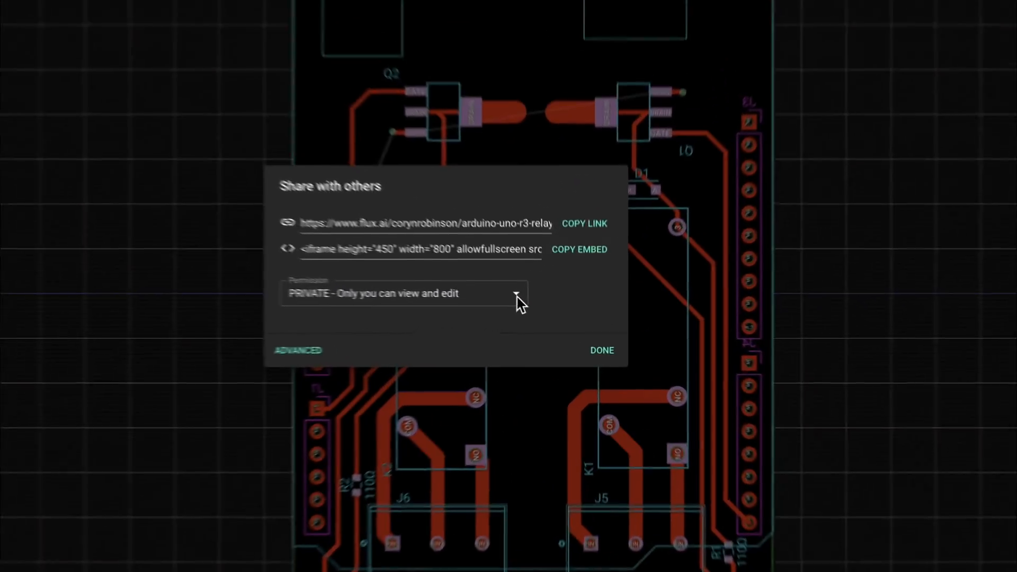
{"action": "left_click", "coordinate": [504, 337]}
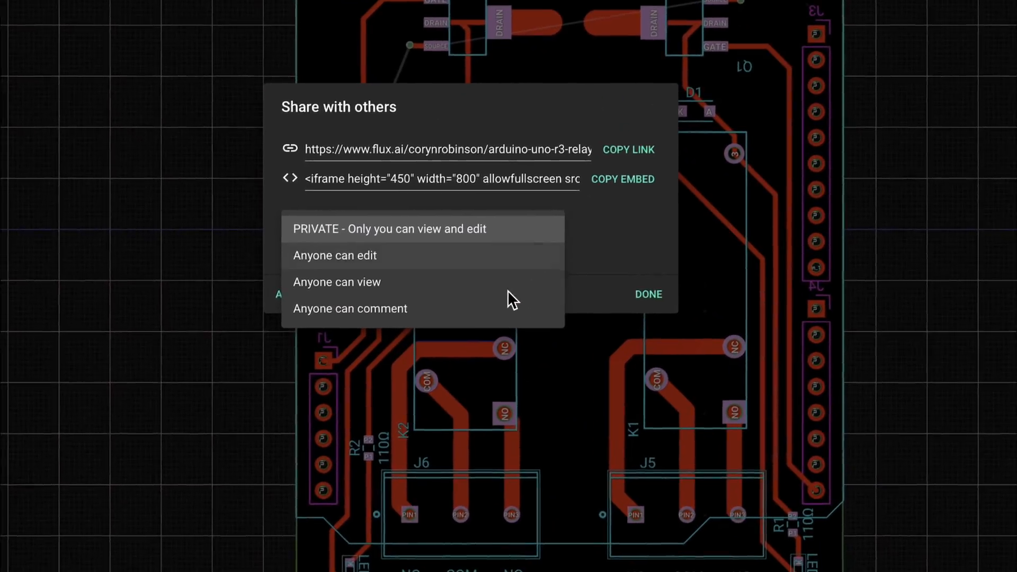
{"action": "left_click", "coordinate": [510, 288]}
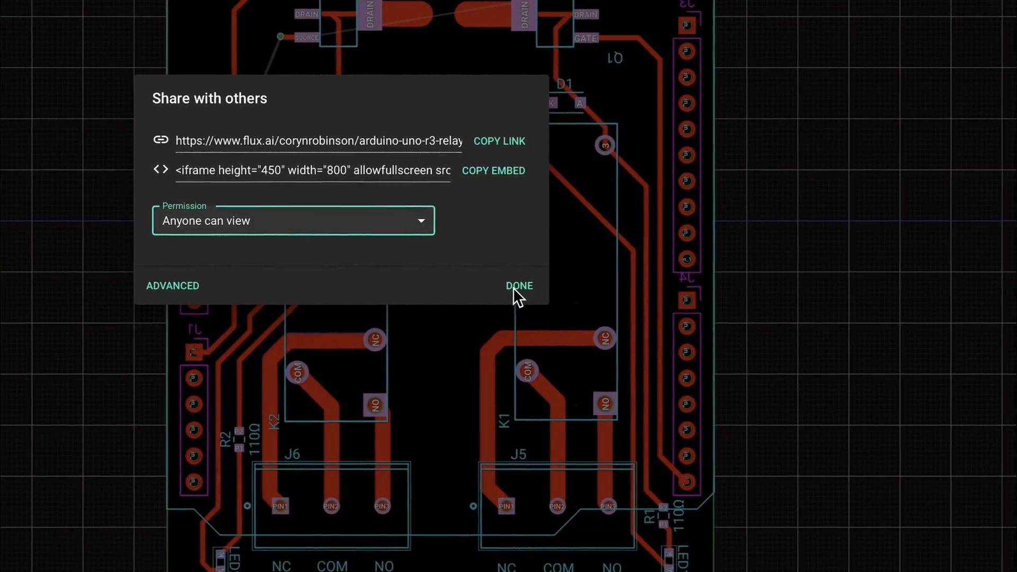
{"action": "left_click", "coordinate": [648, 294]}
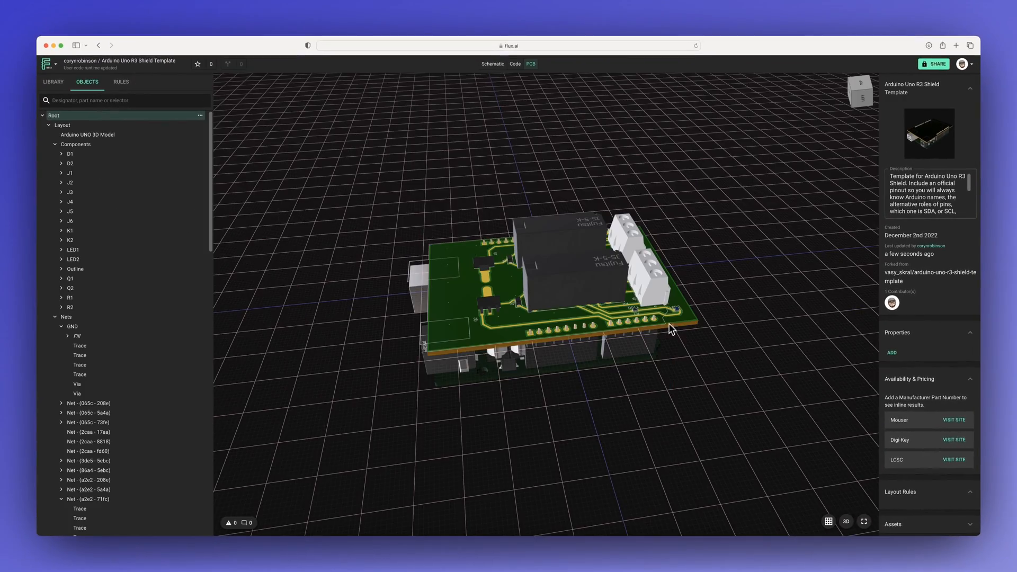
{"action": "left_click_drag", "start_coordinate": [724, 307], "coordinate": [517, 325]}
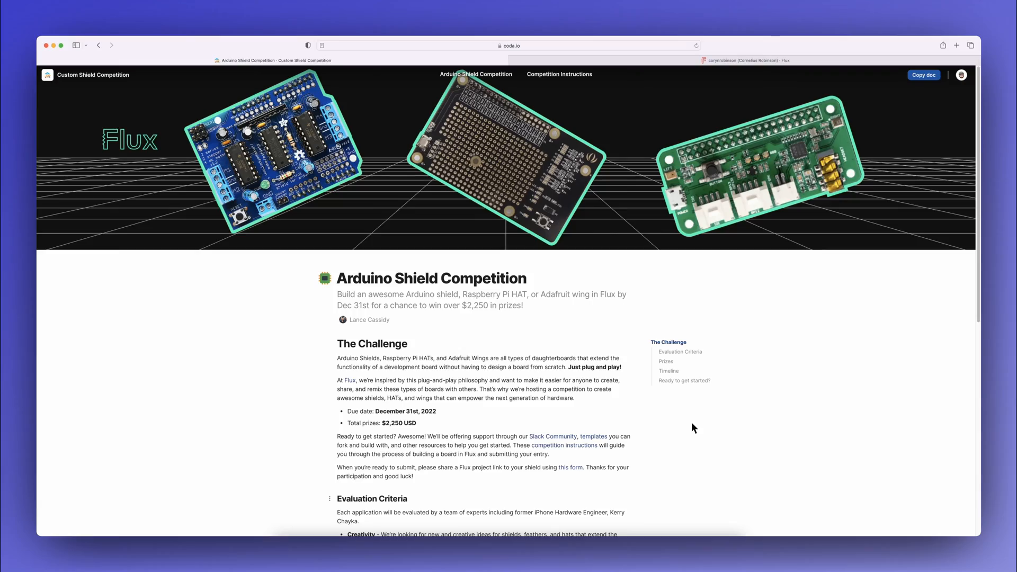
Step: Review the challenge, evaluation criteria, prizes and timeline on the Arduino Shield Competition page in the browser, and open the competition instructions
{"action": "scroll", "coordinate": [691, 422], "scroll_direction": "down", "scroll_amount": 3}
{"action": "scroll", "coordinate": [692, 424], "scroll_direction": "down", "scroll_amount": 3}
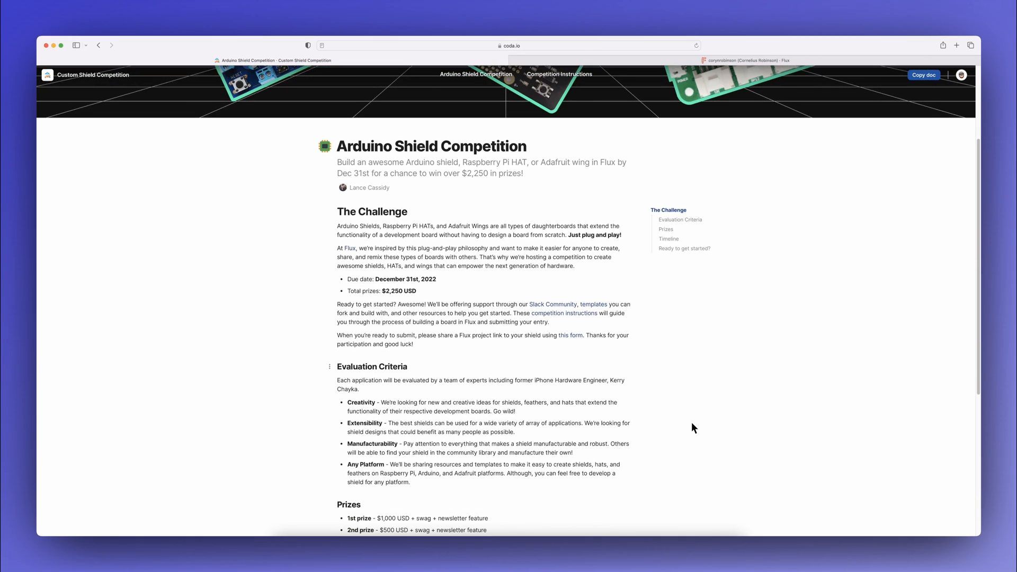
{"action": "scroll", "coordinate": [692, 423], "scroll_direction": "down", "scroll_amount": 3}
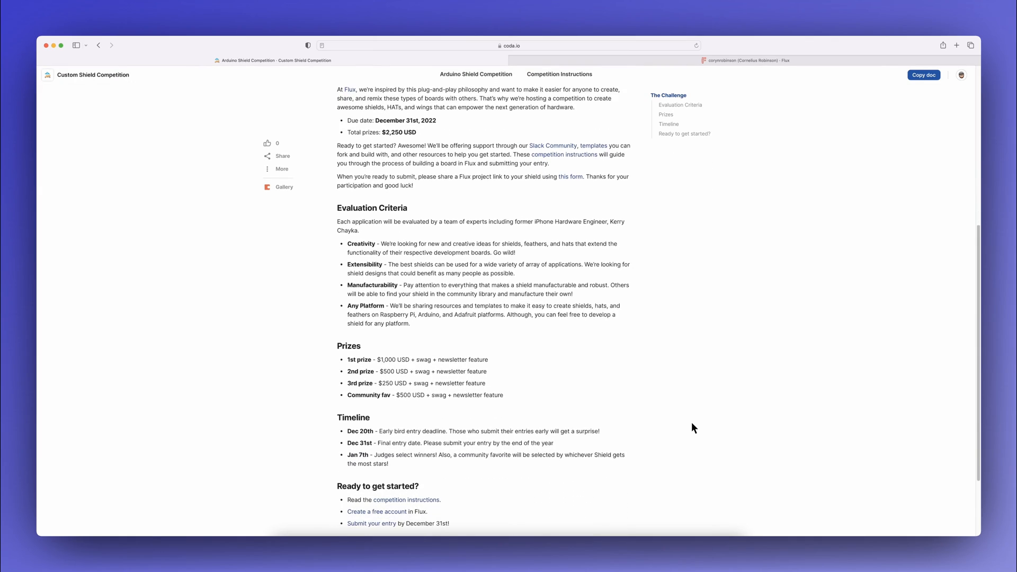
{"action": "scroll", "coordinate": [691, 428], "scroll_direction": "down", "scroll_amount": 2}
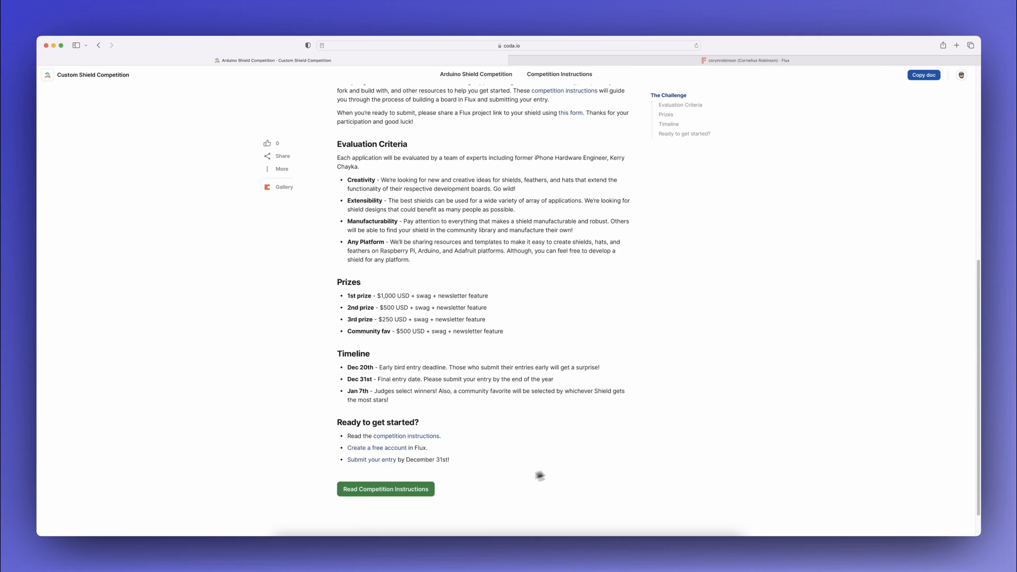
{"action": "left_click", "coordinate": [415, 492]}
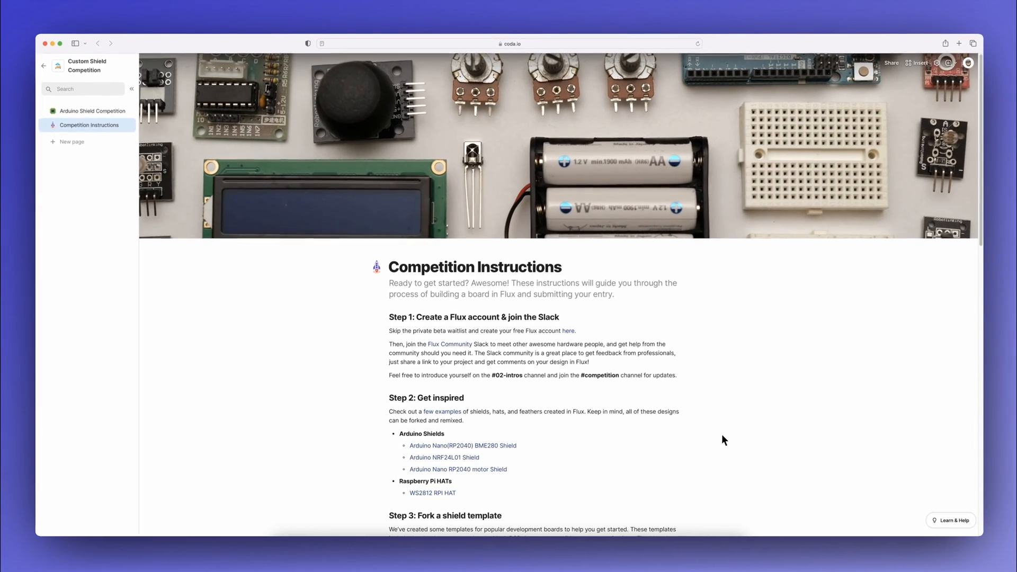
Step: Read through the competition instructions and open the entry typeform linked in Step 9
{"action": "scroll", "coordinate": [721, 439], "scroll_direction": "down", "scroll_amount": 5}
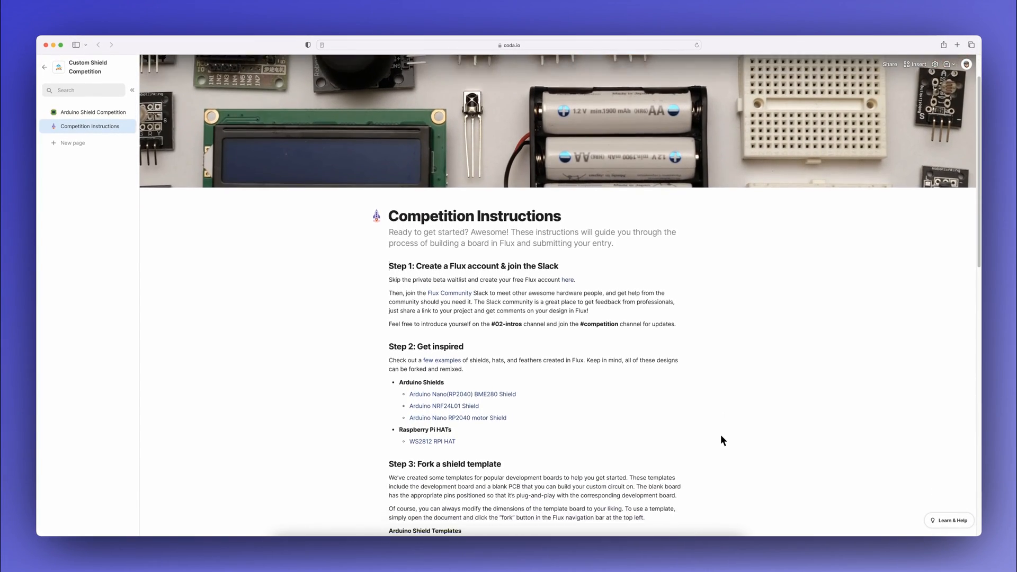
{"action": "scroll", "coordinate": [722, 440], "scroll_direction": "down", "scroll_amount": 1}
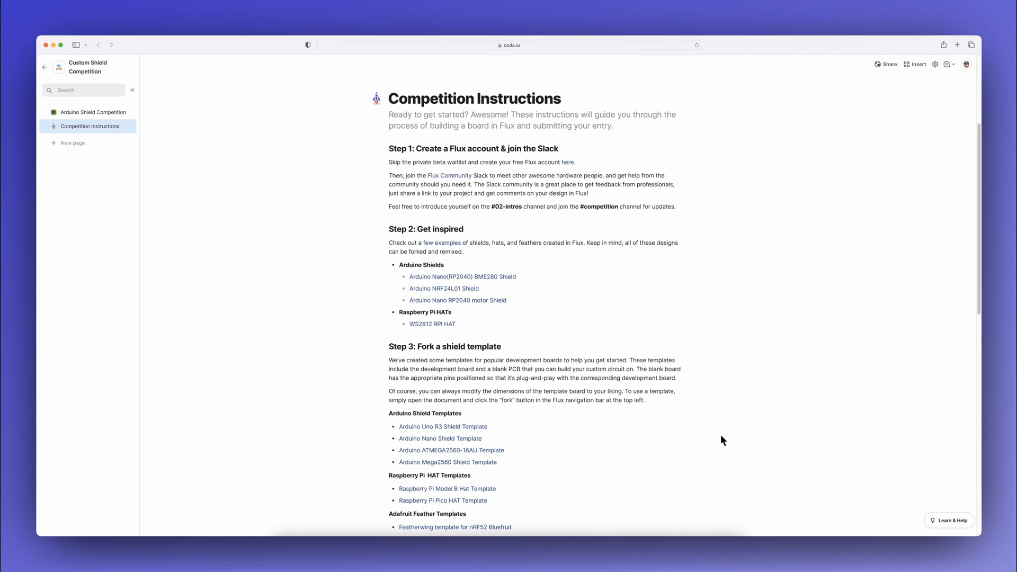
{"action": "scroll", "coordinate": [721, 440], "scroll_direction": "down", "scroll_amount": 4}
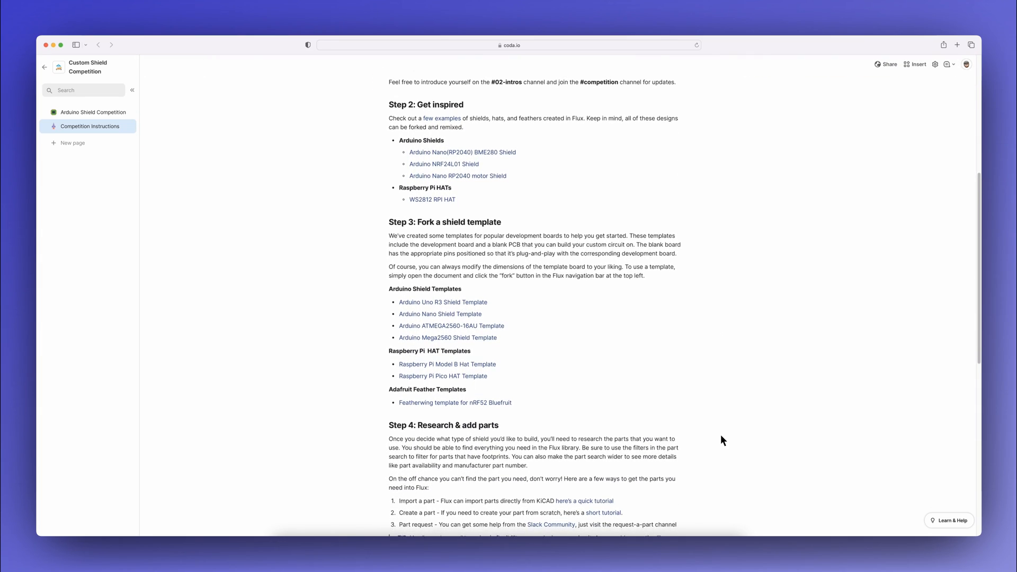
{"action": "scroll", "coordinate": [721, 439], "scroll_direction": "down", "scroll_amount": 6}
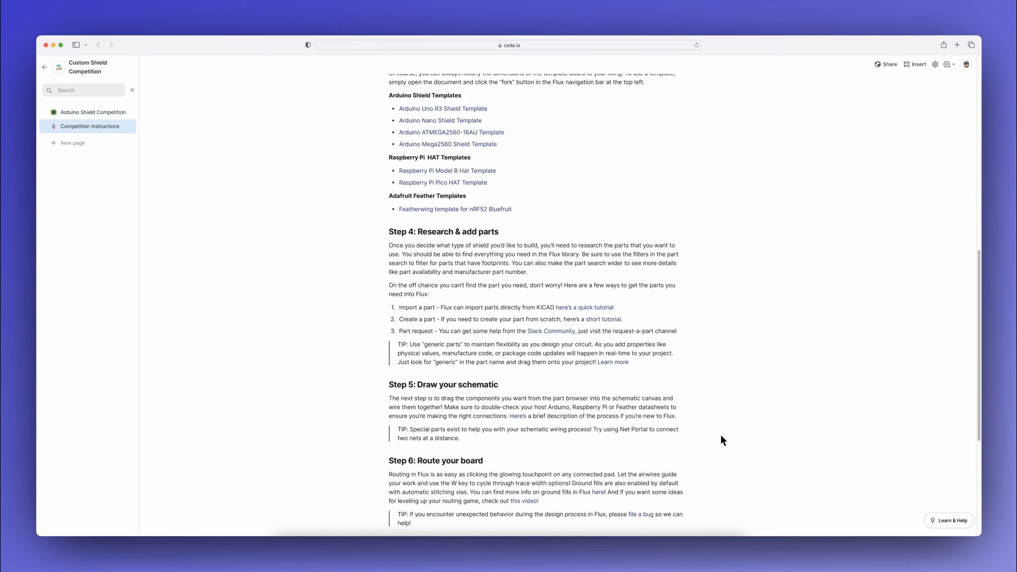
{"action": "scroll", "coordinate": [721, 439], "scroll_direction": "down", "scroll_amount": 5}
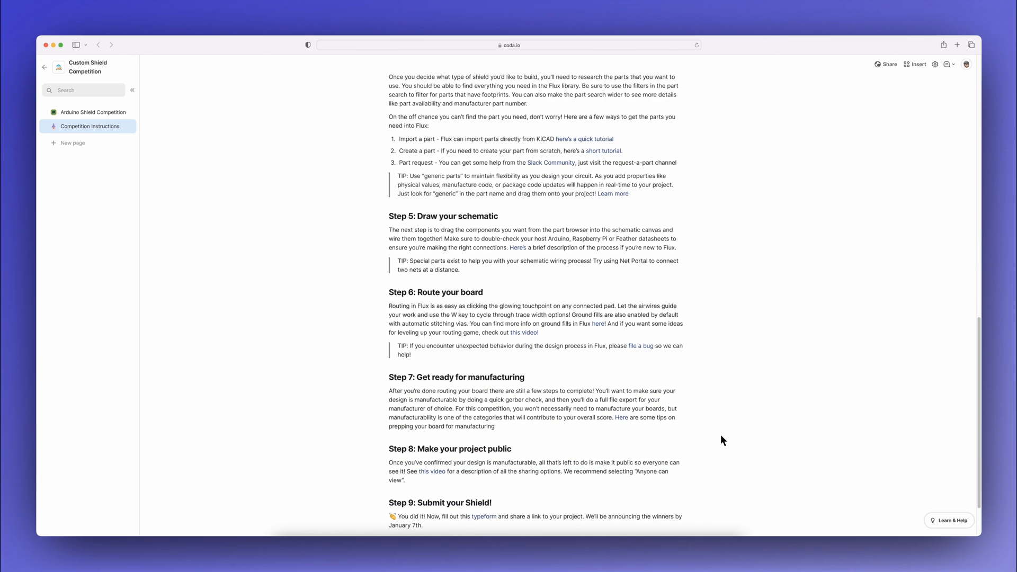
{"action": "scroll", "coordinate": [723, 440], "scroll_direction": "down", "scroll_amount": 2}
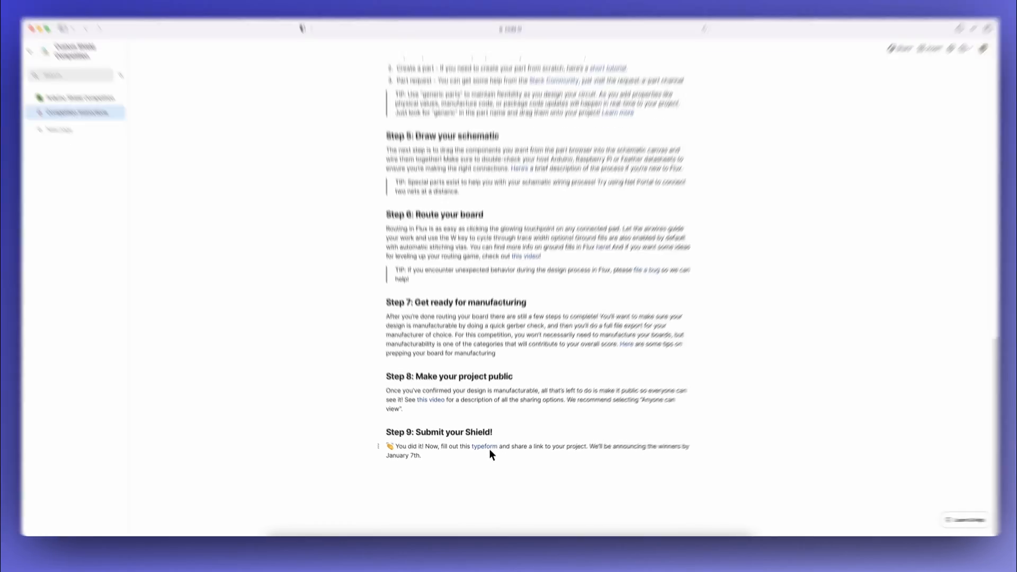
{"action": "left_click", "coordinate": [490, 448]}
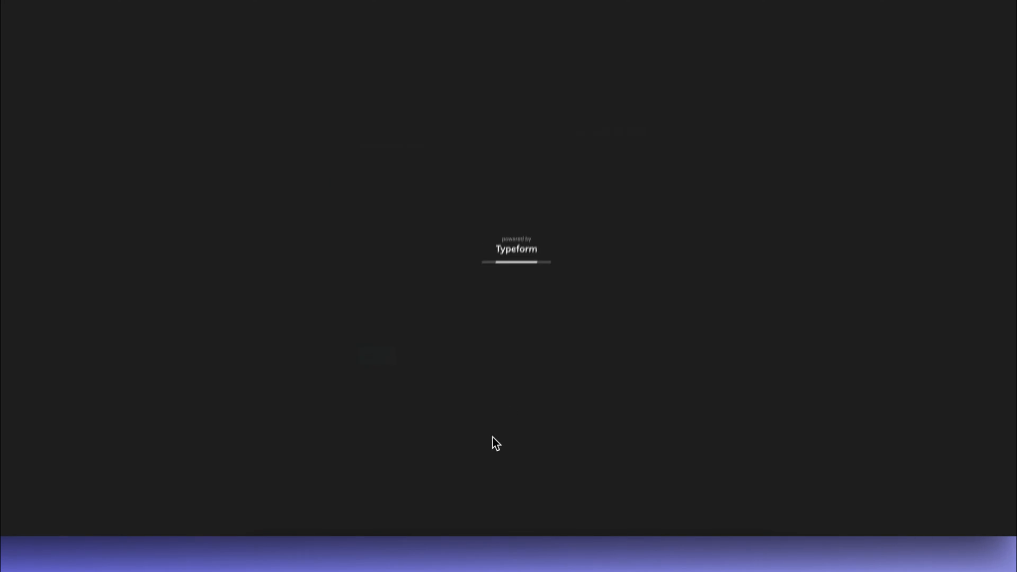
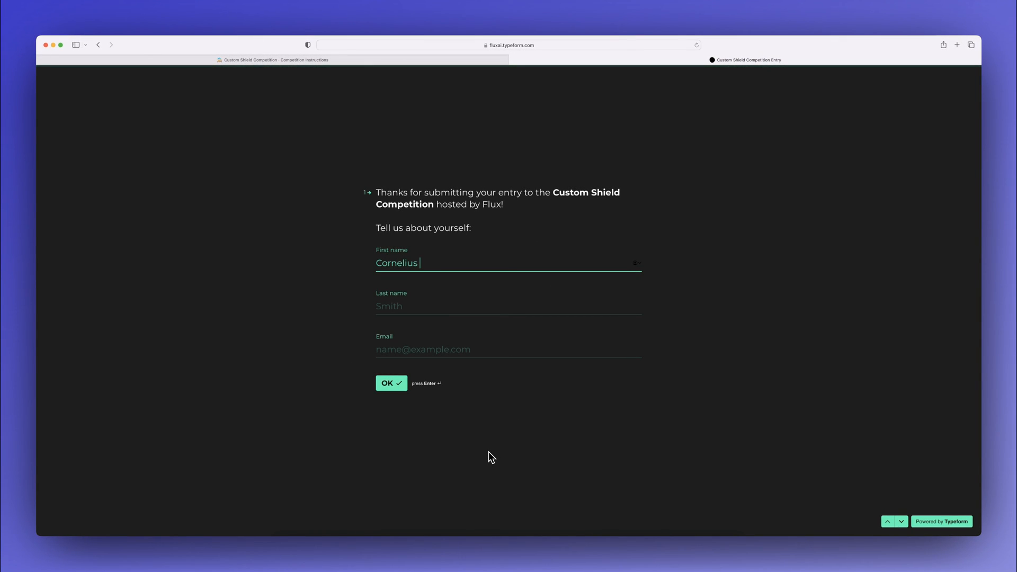
Step: Fill in the entrant's first name, last name and e-mail on the Custom Shield Competition entry form and continue
{"action": "key", "text": "Tab"}
{"action": "key", "text": "Tab"}
{"action": "key", "text": "Tab"}
{"action": "key", "text": "Return"}
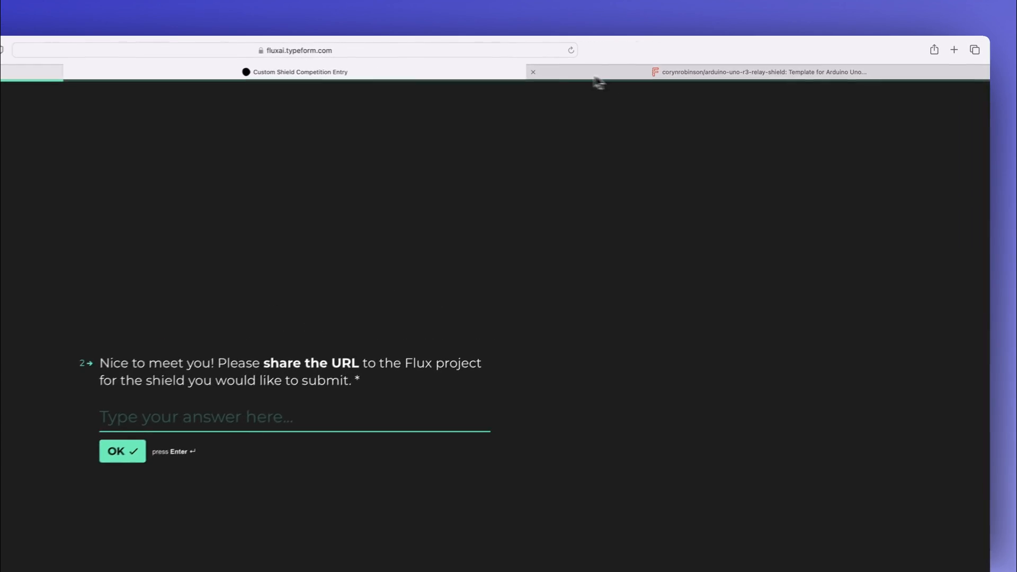
Step: Copy the relay shield project's URL into the entry form and submit the entry without additional comments
{"action": "left_click", "coordinate": [595, 75]}
{"action": "right_click", "coordinate": [525, 51]}
{"action": "left_click", "coordinate": [537, 54]}
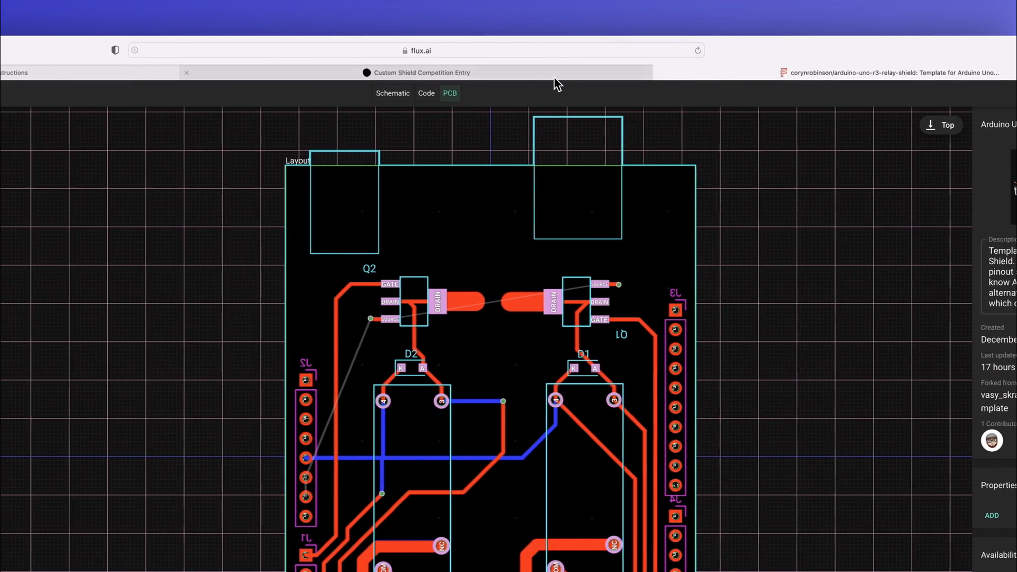
{"action": "left_click", "coordinate": [471, 73]}
{"action": "right_click", "coordinate": [492, 430]}
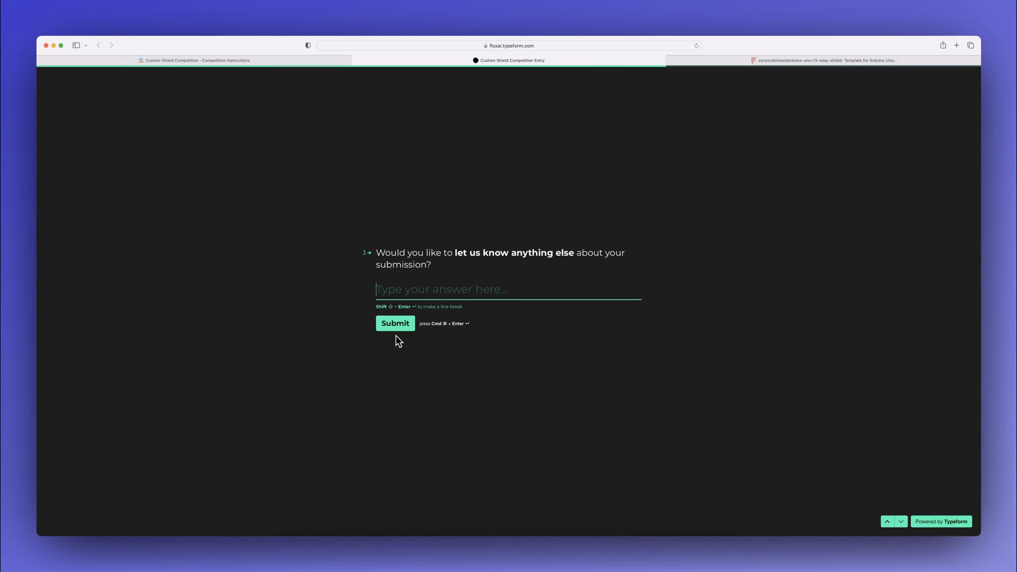
{"action": "left_click", "coordinate": [395, 328]}
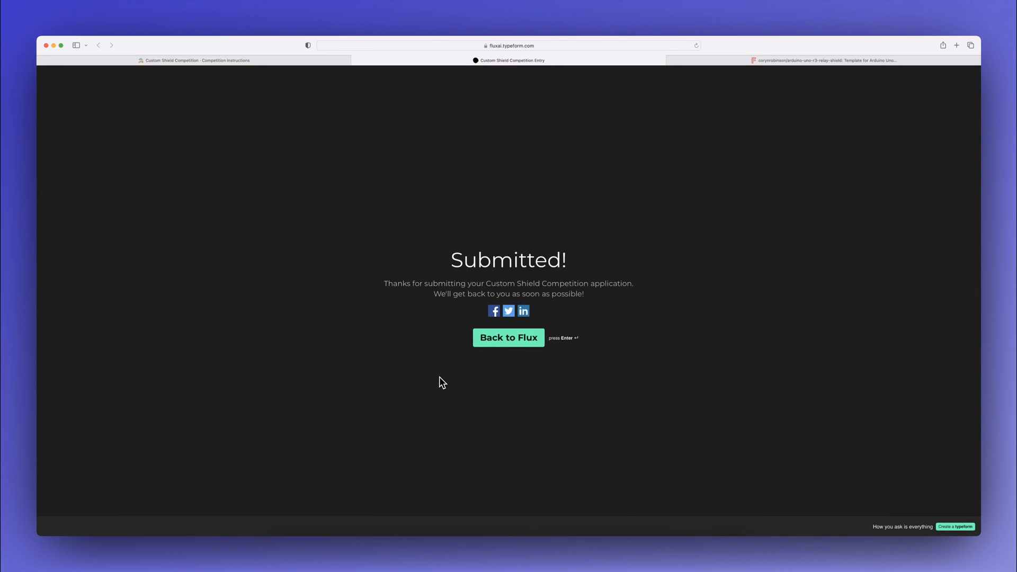